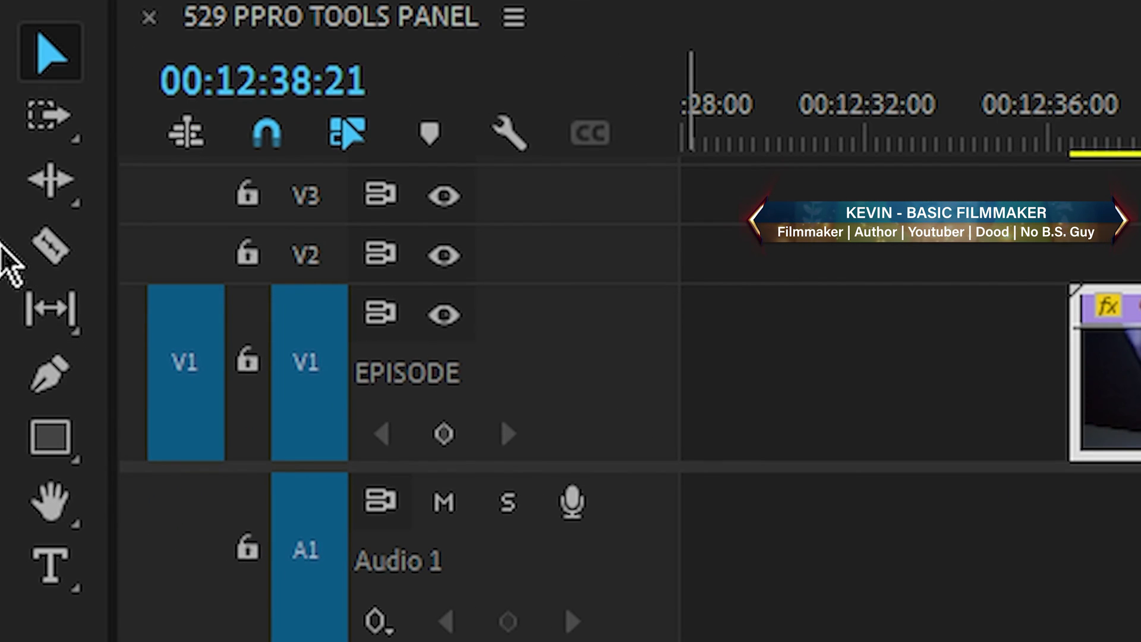
# Step: Close the Tools panel, reopen it, and narrow it to a single-column strip beside the timeline
pyautogui.rightClick(72, 7)
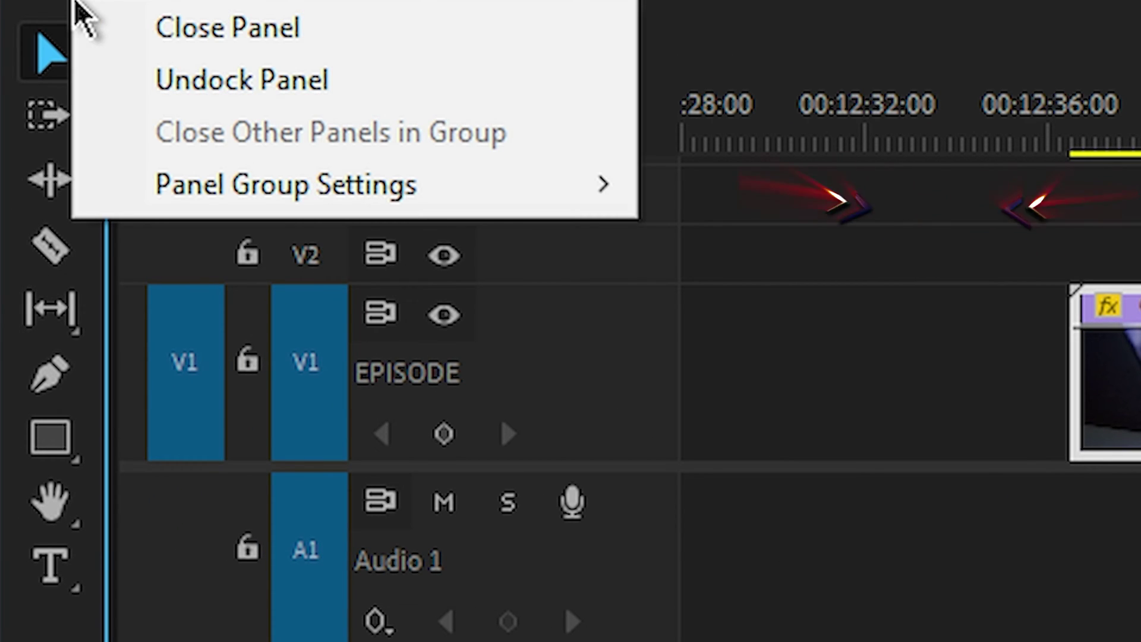
pyautogui.click(247, 29)
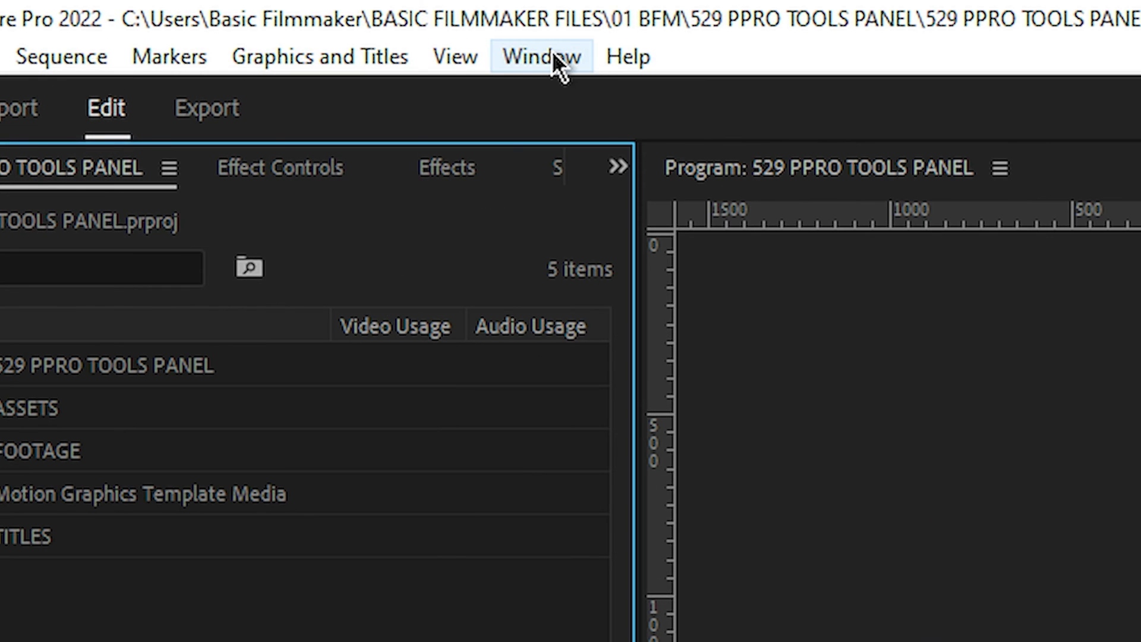
pyautogui.click(552, 53)
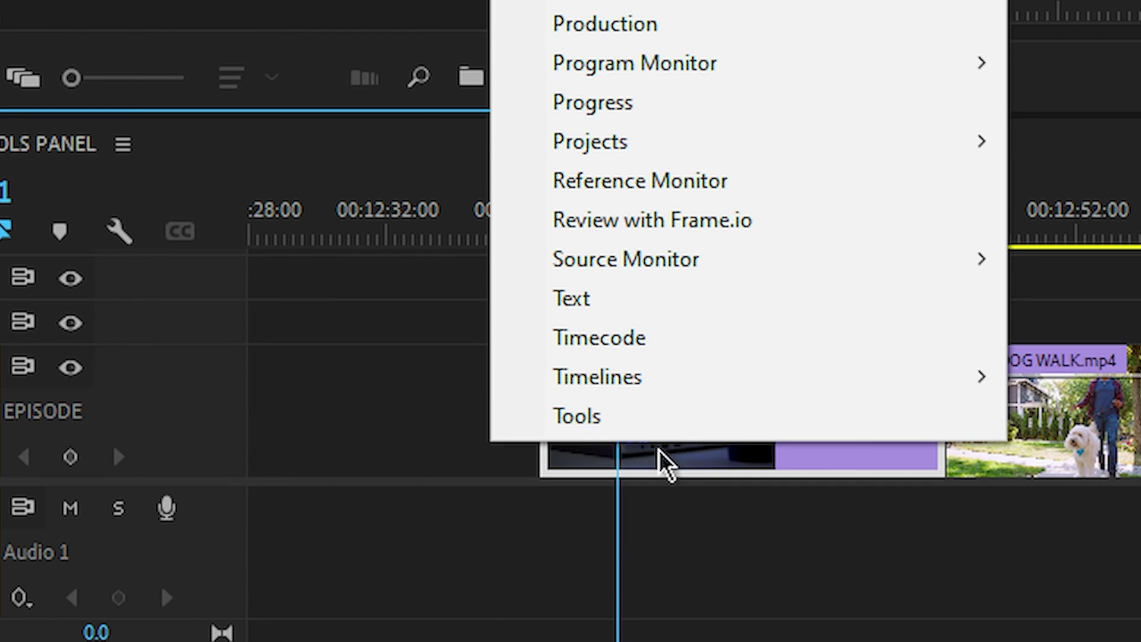
pyautogui.click(612, 416)
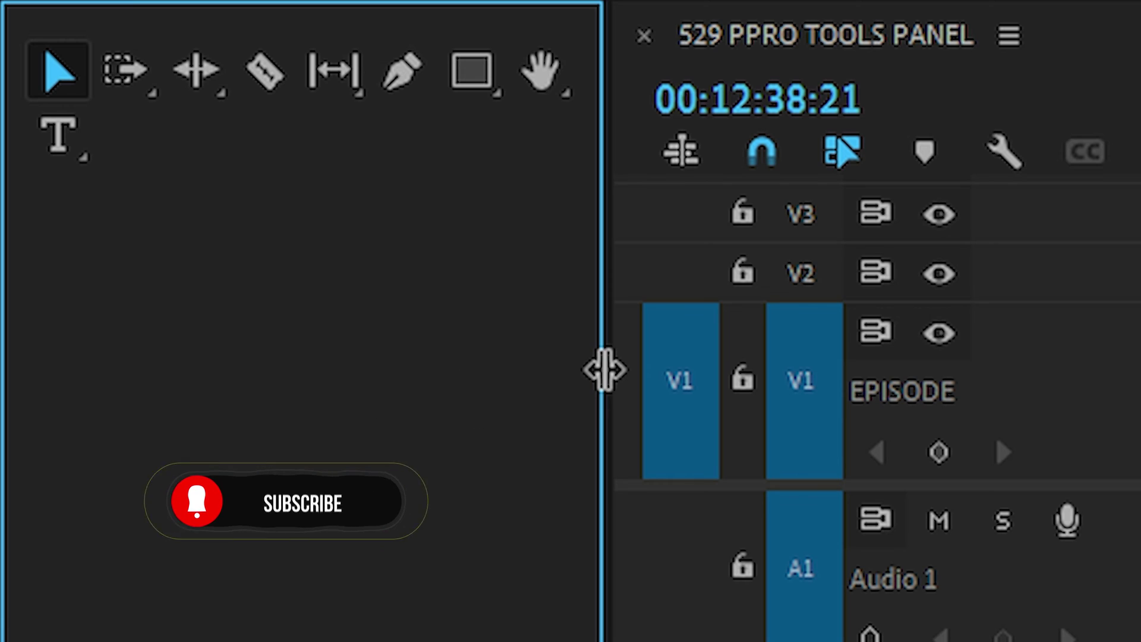
pyautogui.moveTo(605, 369); pyautogui.dragTo(56, 400)
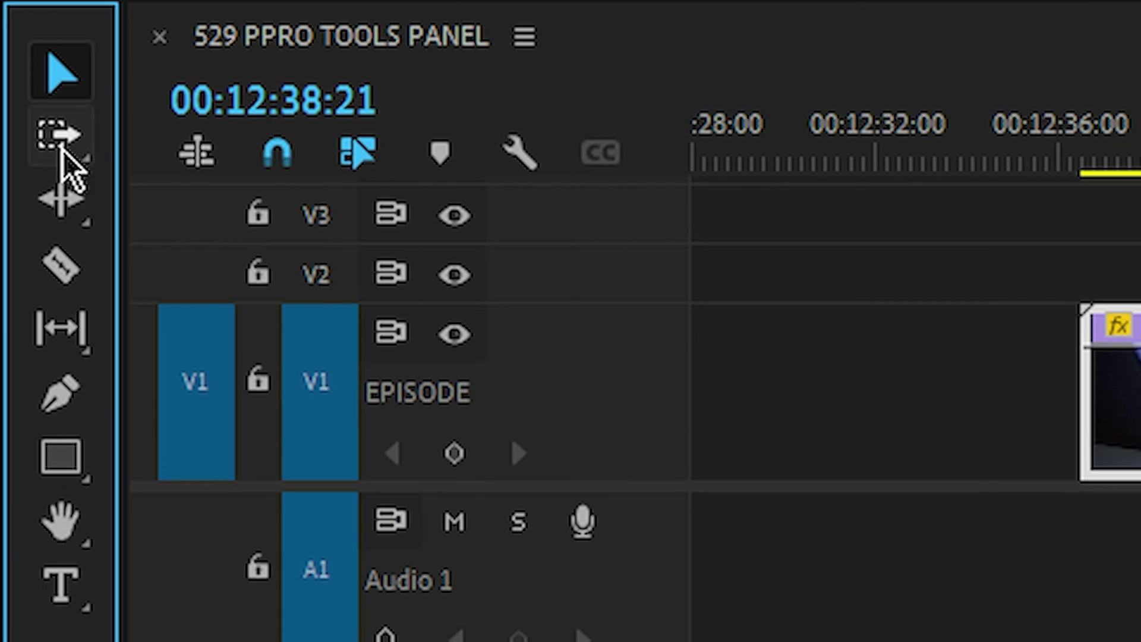
# Step: Cycle through the Track Select Forward, Ripple Edit, Razor and Slip tools and return to the Selection tool
pyautogui.click(62, 146)
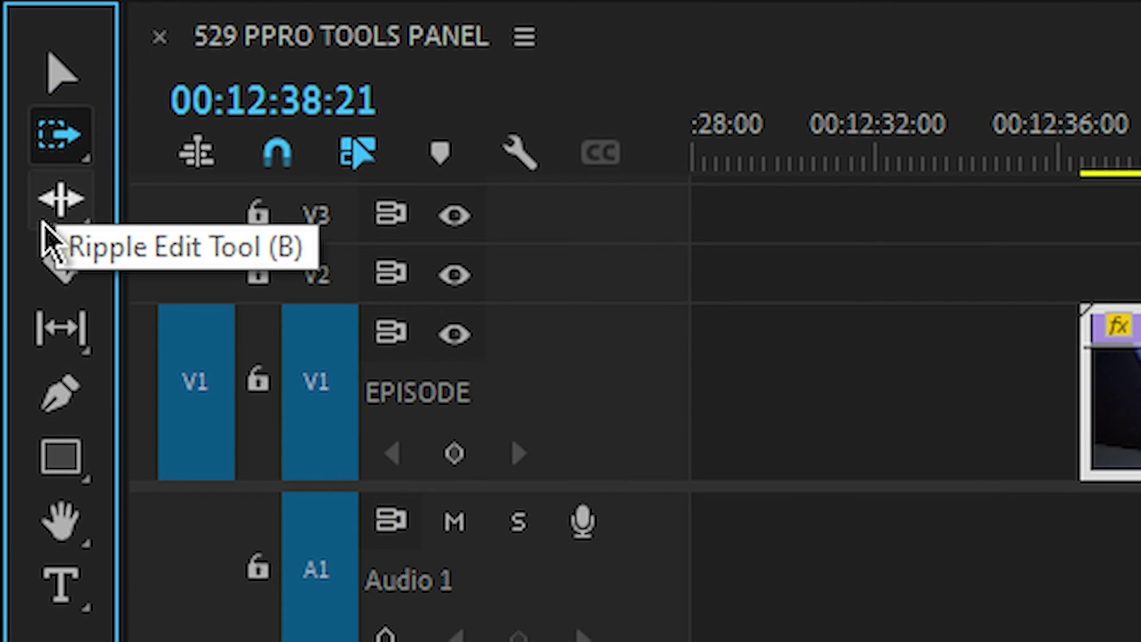
pyautogui.click(57, 199)
pyautogui.click(57, 268)
pyautogui.click(59, 324)
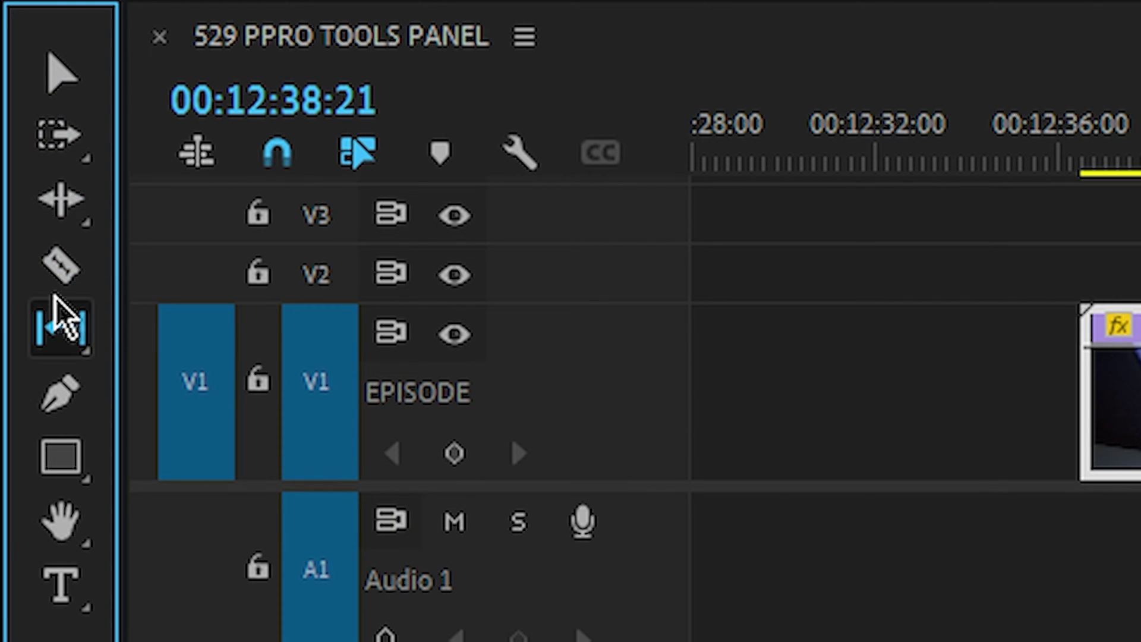
pyautogui.click(62, 140)
pyautogui.click(67, 73)
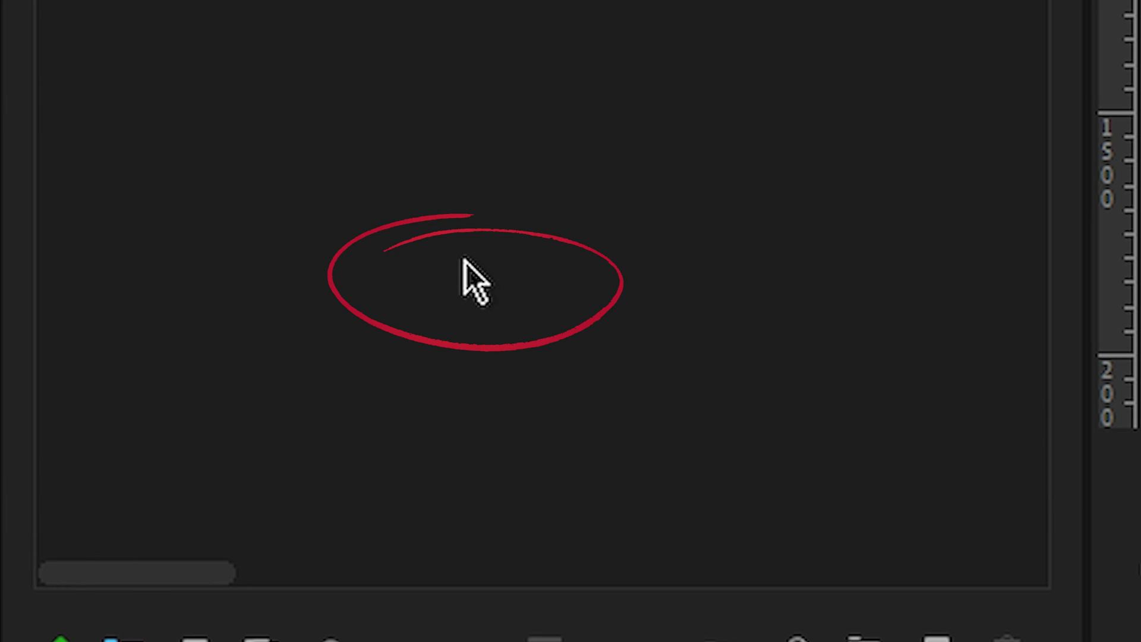
# Step: Shift the focus from the Project panel to the empty V1 gap before COMPUTER.mp4, the Program monitor, and the Selection tool
pyautogui.click(117, 298)
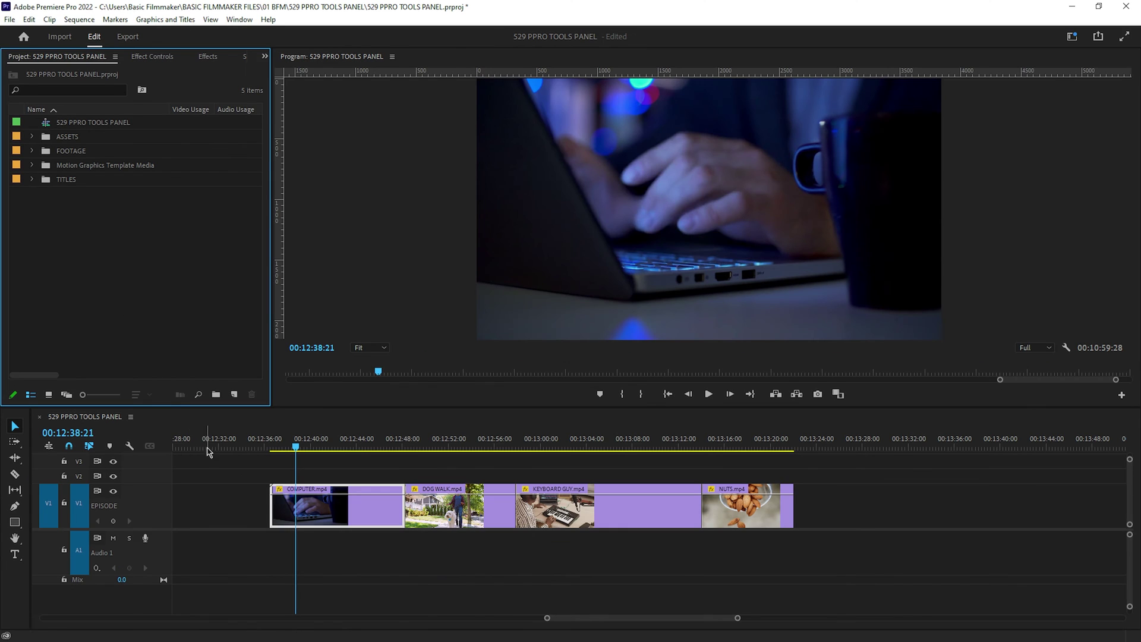
pyautogui.click(247, 519)
pyautogui.click(425, 212)
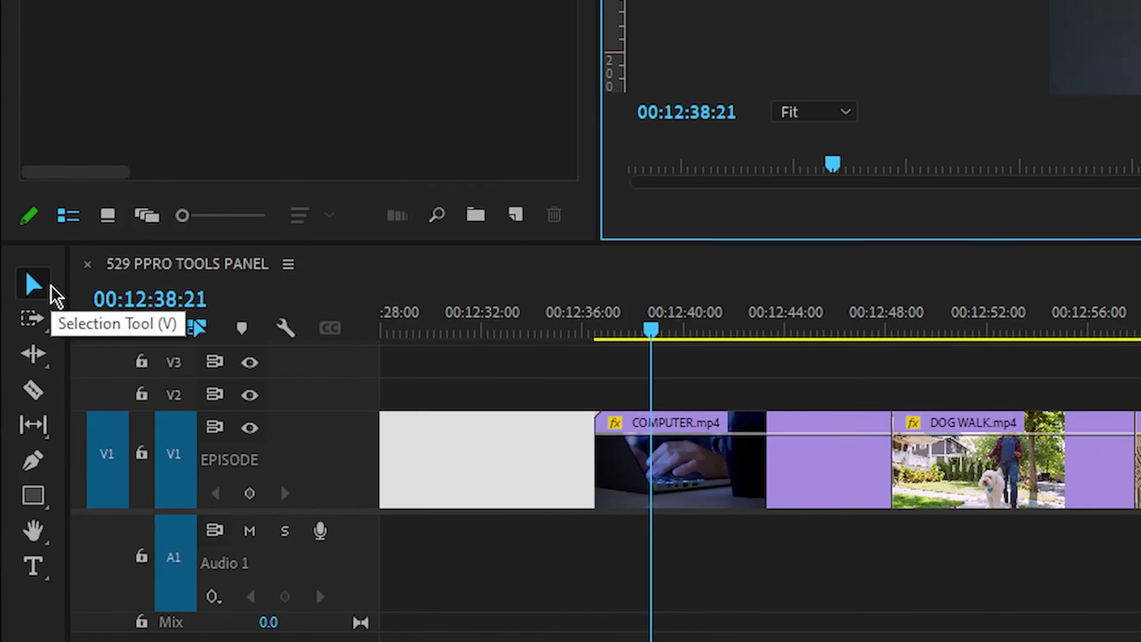
pyautogui.click(14, 489)
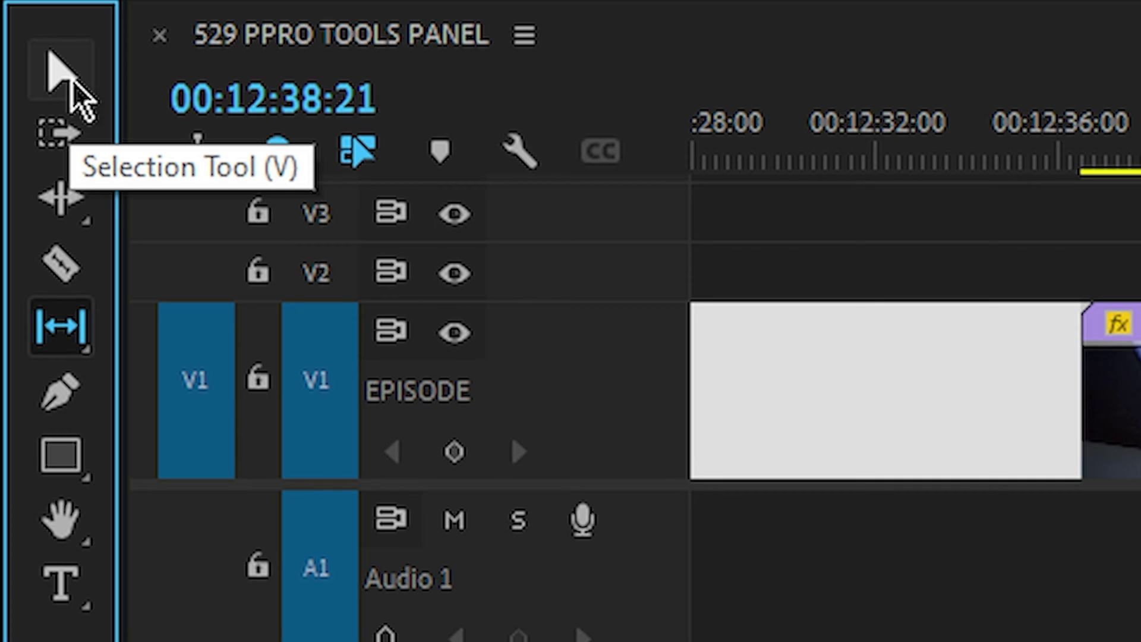
# Step: Activate the Selection tool, switch to the Track Select Forward tool, and return to the Selection tool
pyautogui.press('v')
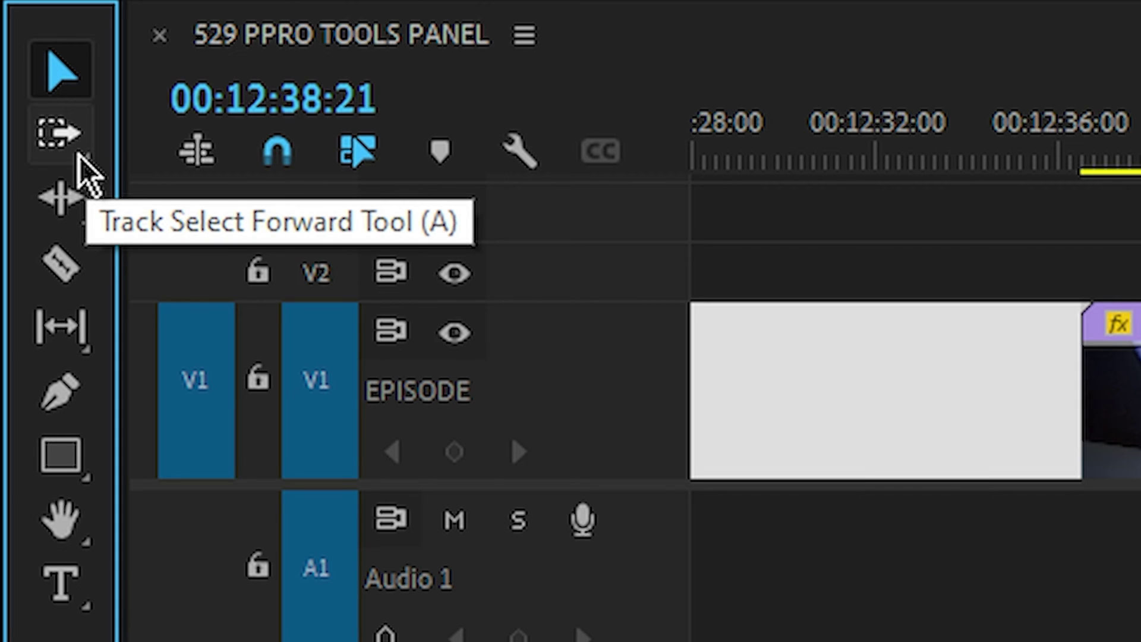
pyautogui.press('a')
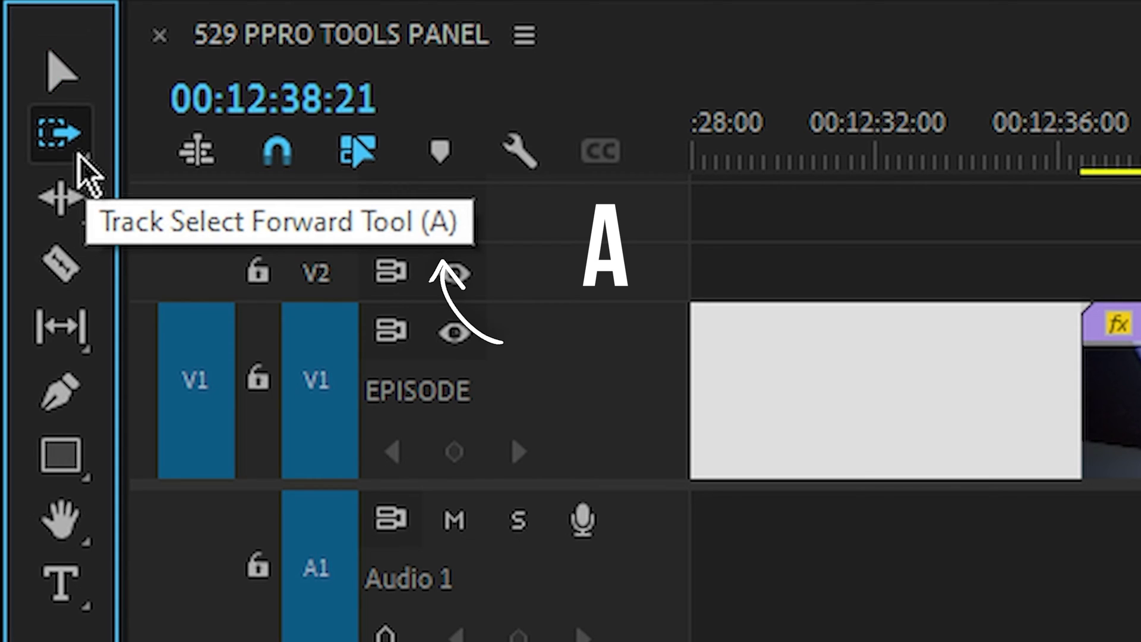
pyautogui.press('v')
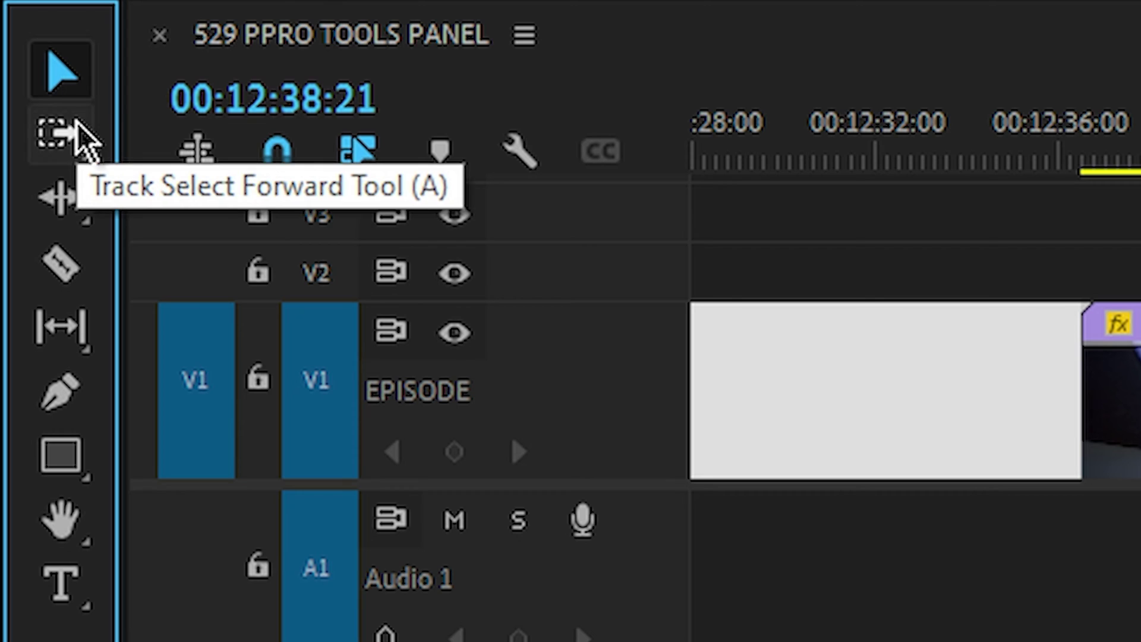
# Step: Use the Track Select Forward tool to select COMPUTER.mp4 and every clip after it
pyautogui.click(61, 141)
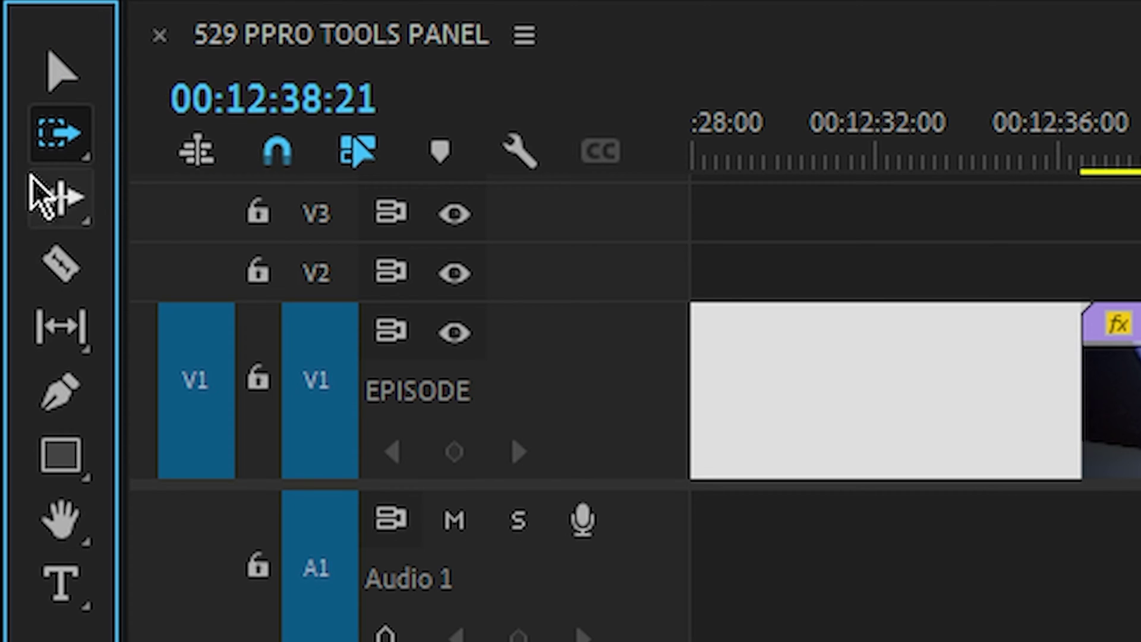
pyautogui.click(93, 159)
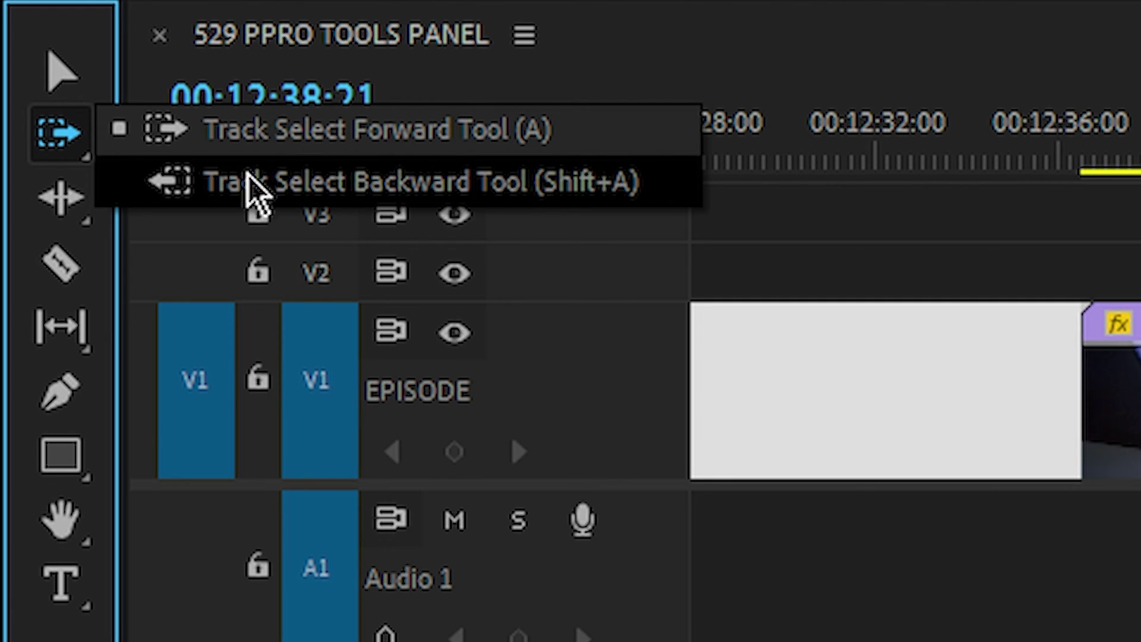
pyautogui.click(301, 143)
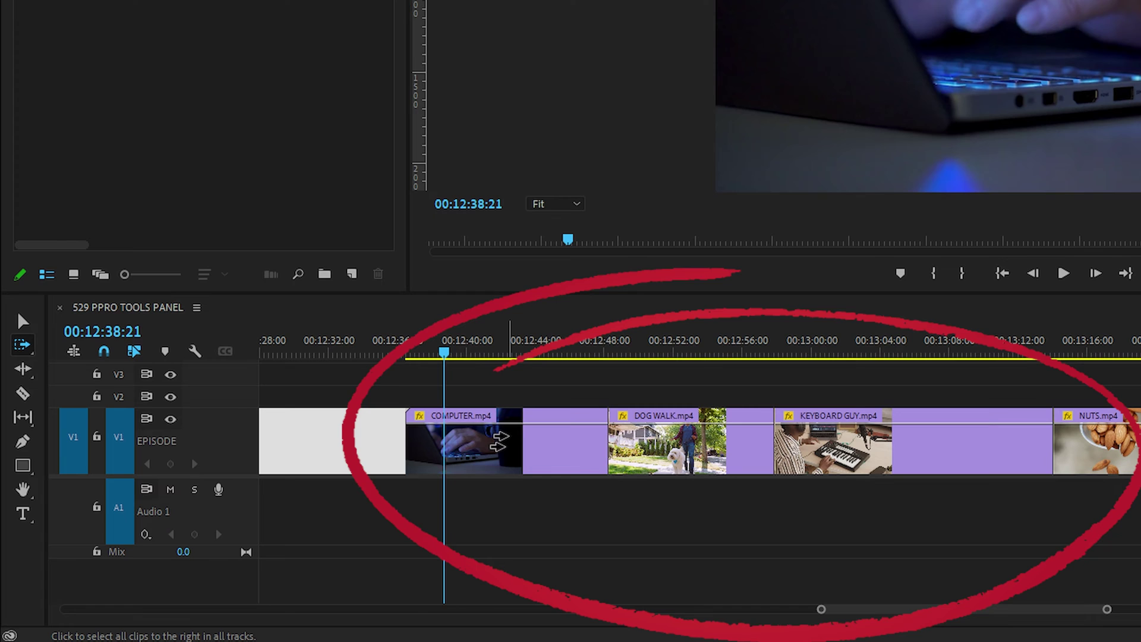
pyautogui.click(500, 441)
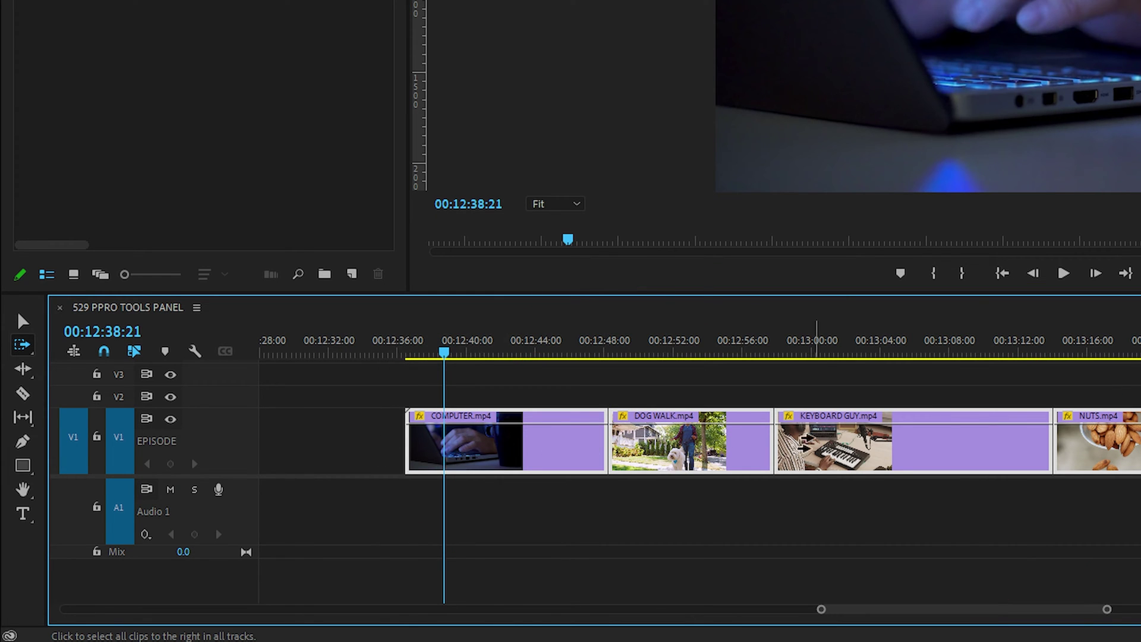
# Step: Use the Track Select Backward tool to select KEYBOARD GUY.mp4 and every clip before it
pyautogui.click(22, 344)
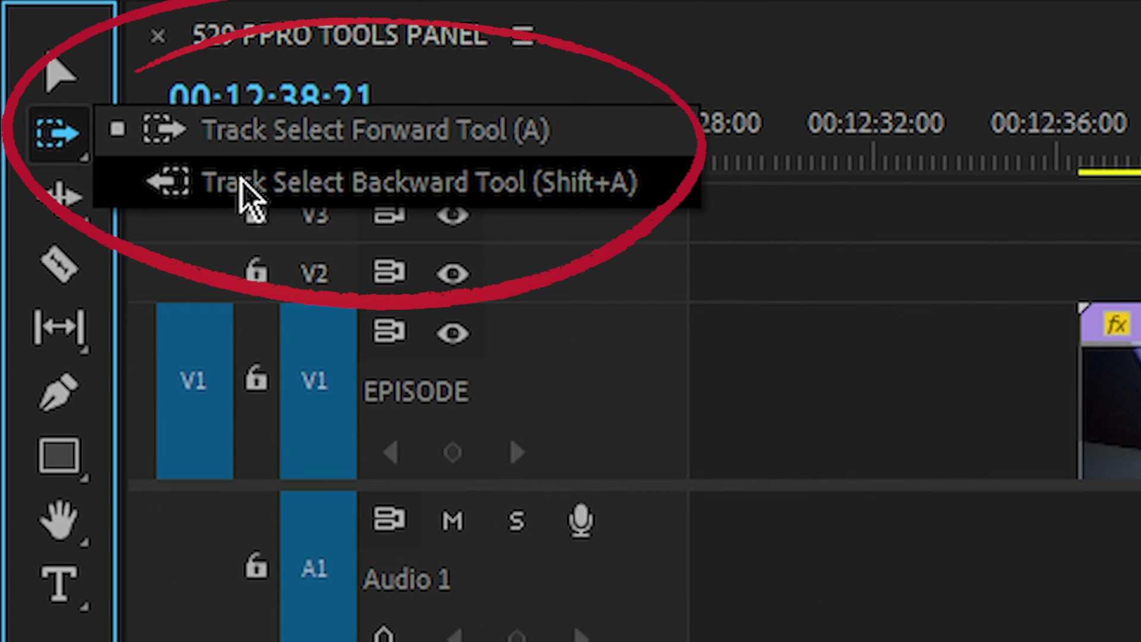
pyautogui.click(93, 369)
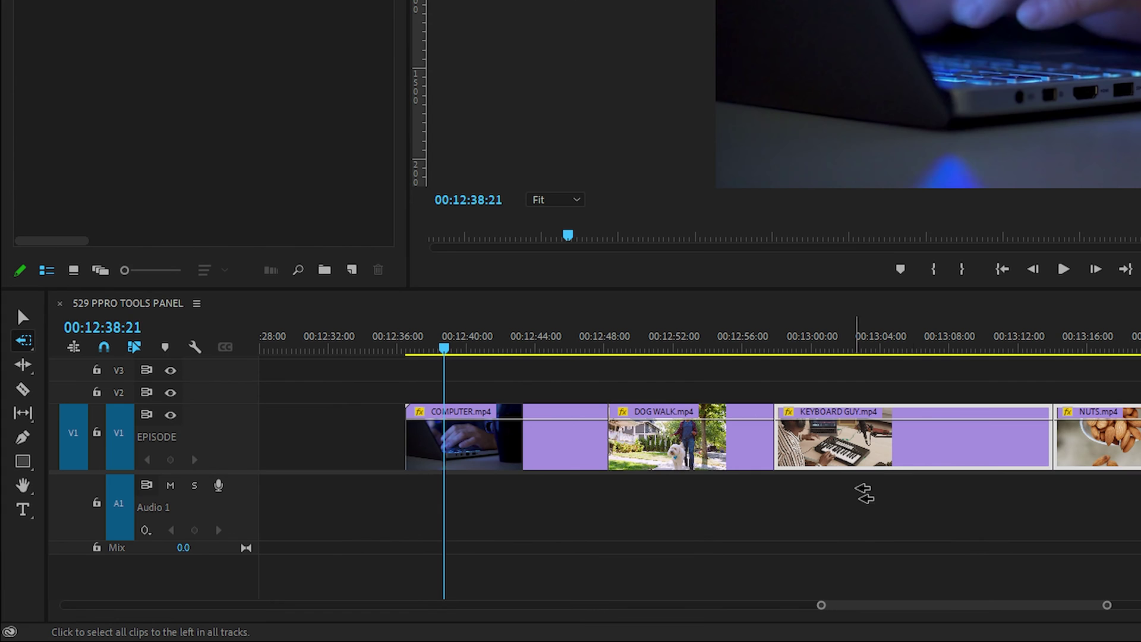
pyautogui.click(917, 447)
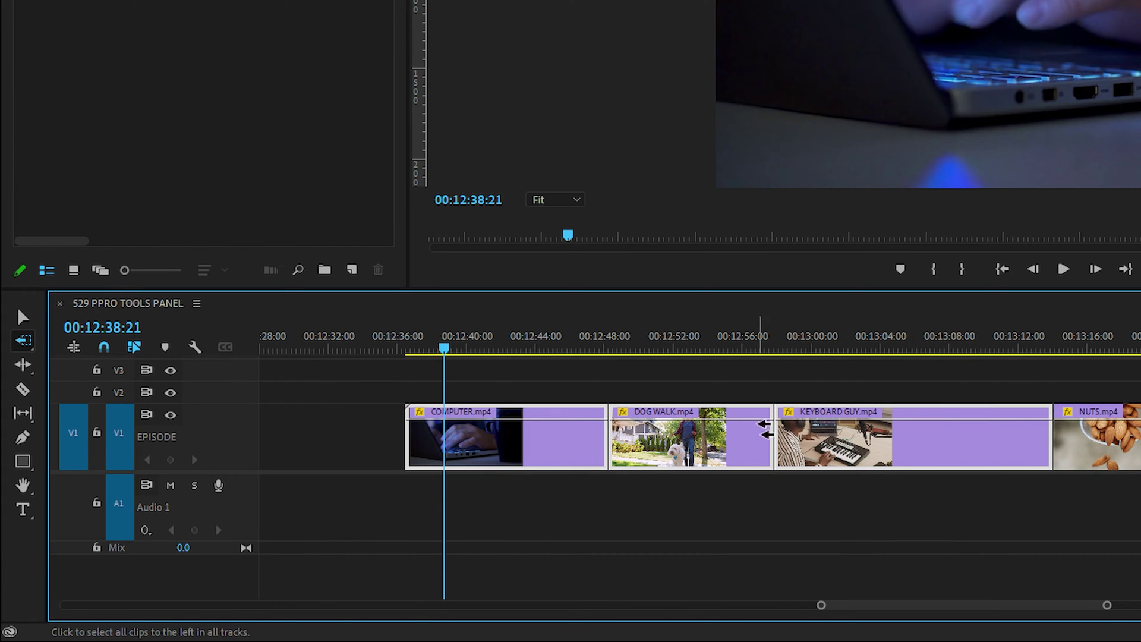
# Step: Select clips forward from DOG WALK.mp4 and from KEYBOARD GUY.mp4 with the Track Select Forward tool, and switch to Track Select Backward
pyautogui.click(22, 340)
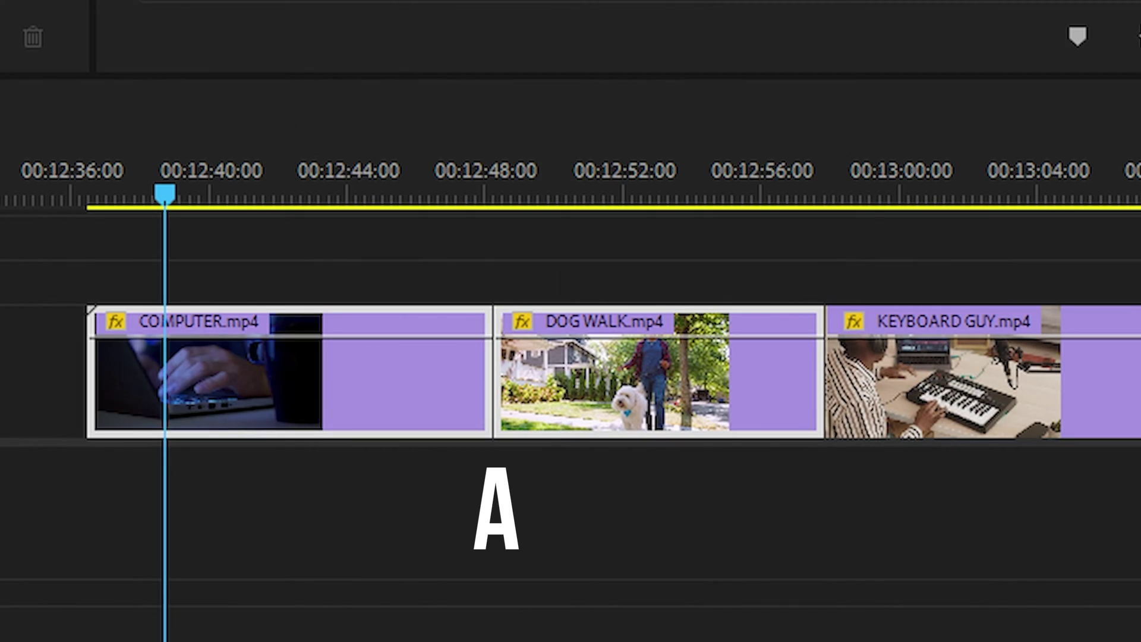
pyautogui.click(739, 387)
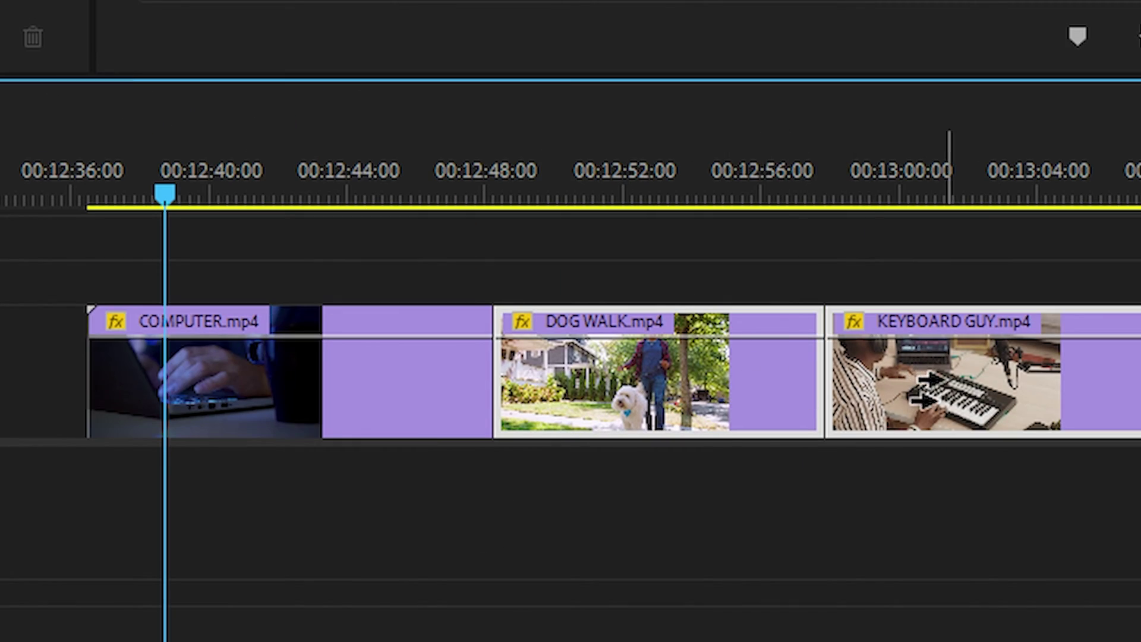
pyautogui.keyDown('shift'); pyautogui.click(747, 378); pyautogui.keyUp('shift')
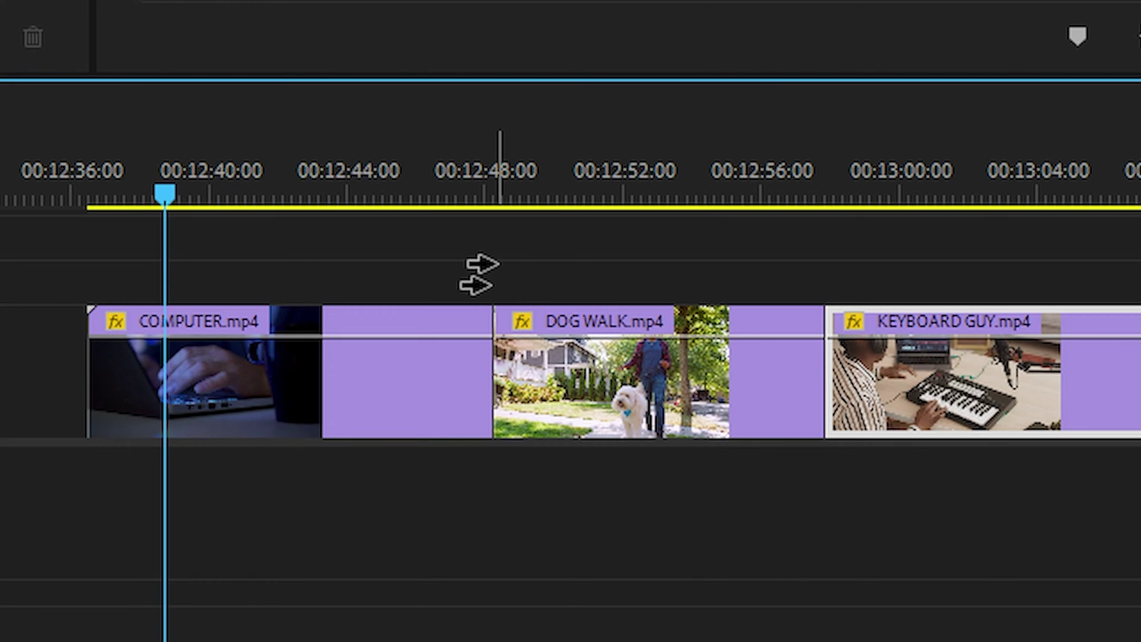
pyautogui.hotkey('shift', 'a')
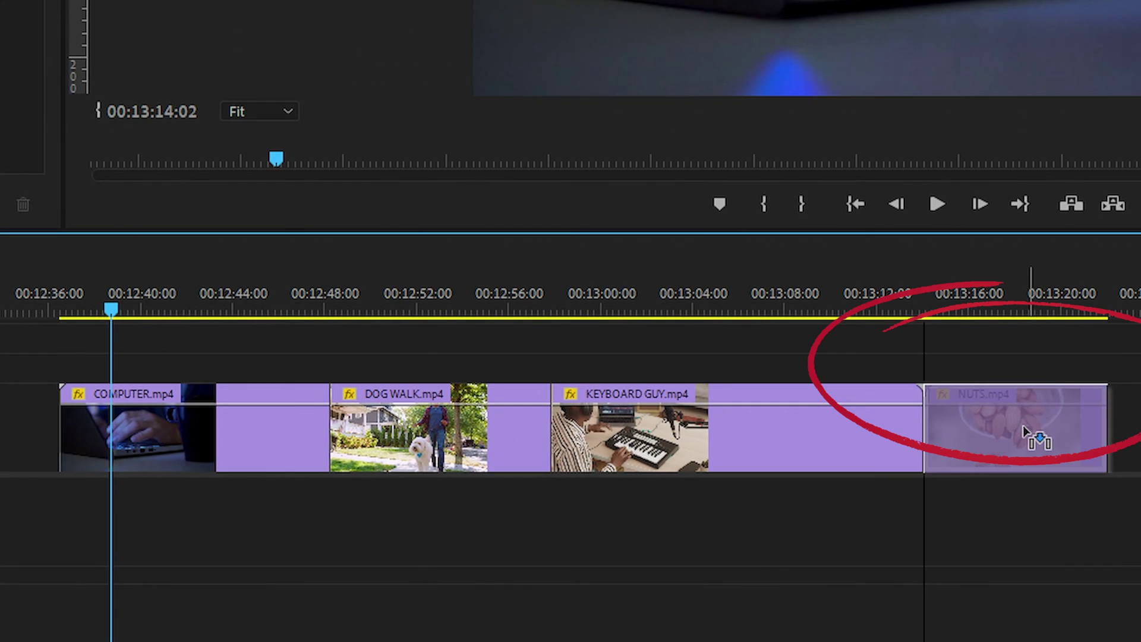
# Step: Move NUTS.mp4 up to track V2 and select clips forward on all tracks from COMPUTER.mp4 and from DOG WALK.mp4
pyautogui.moveTo(1032, 434); pyautogui.dragTo(1020, 360)
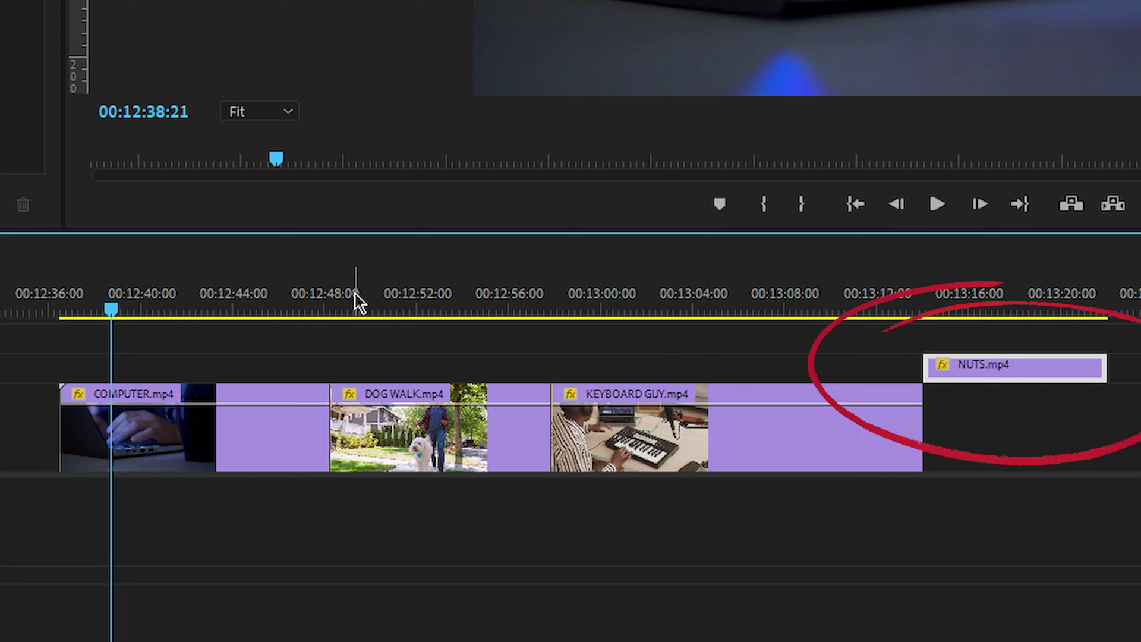
pyautogui.click(255, 429)
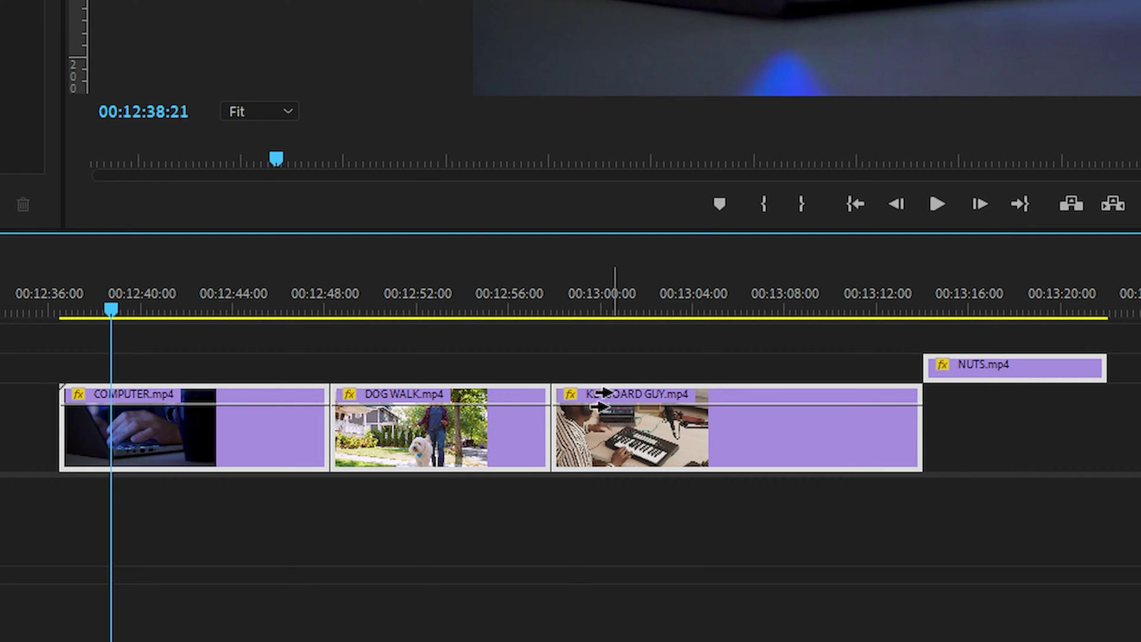
pyautogui.click(445, 440)
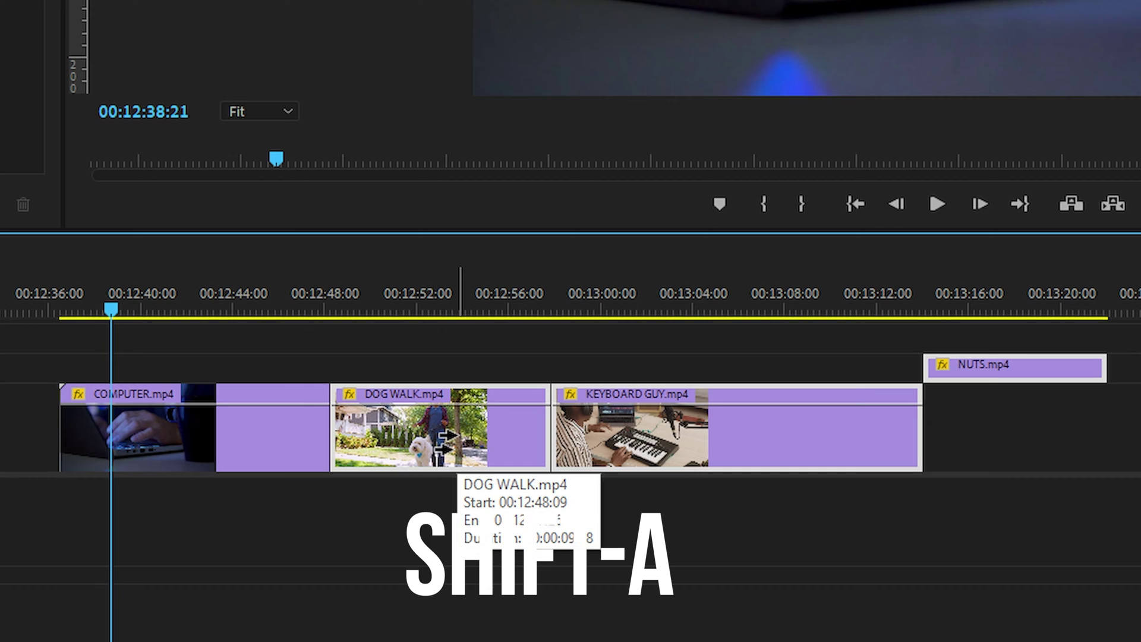
pyautogui.keyDown('shift'); pyautogui.click(513, 436); pyautogui.keyUp('shift')
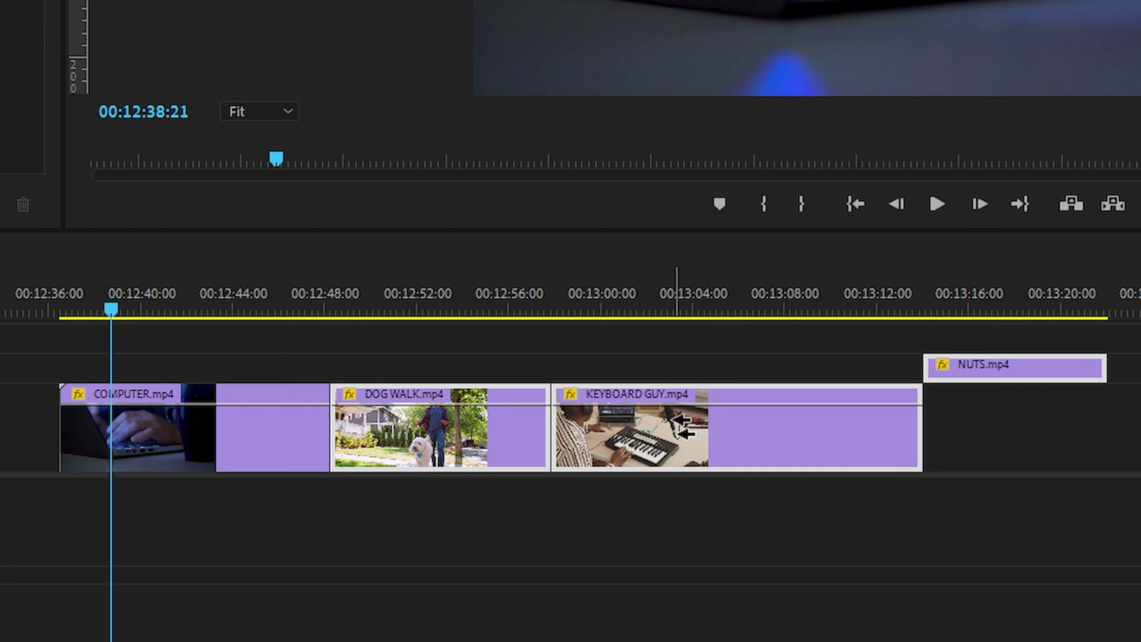
# Step: Select clips backward on all tracks from KEYBOARD GUY.mp4 and from NUTS.mp4, and limit the selection to NUTS.mp4's own track
pyautogui.click(679, 423)
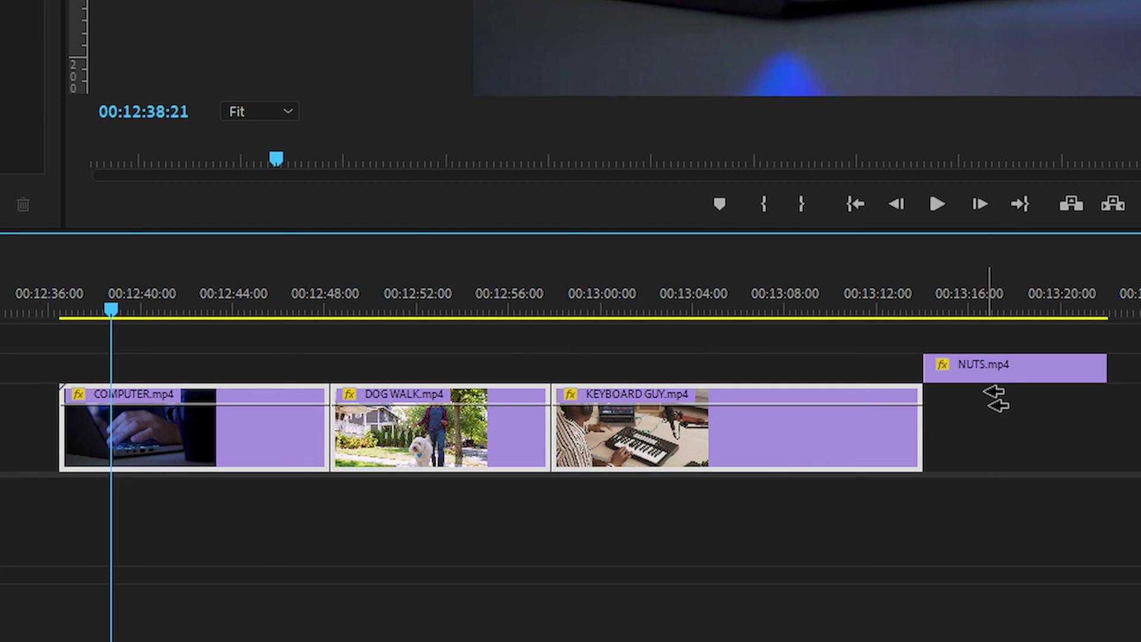
pyautogui.click(994, 368)
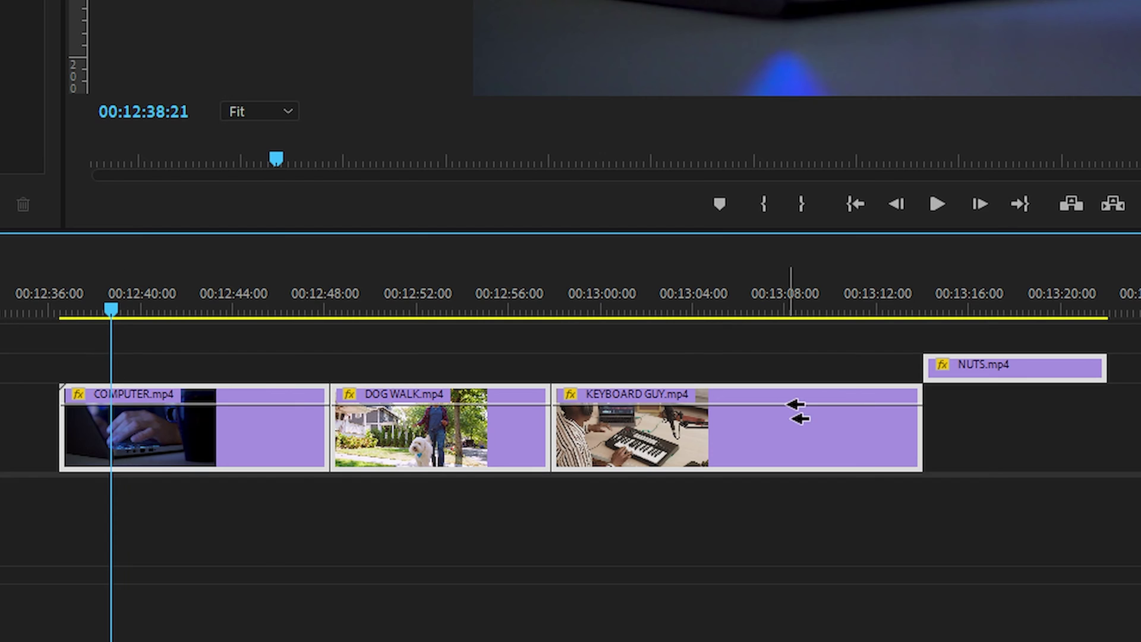
pyautogui.press('shift')
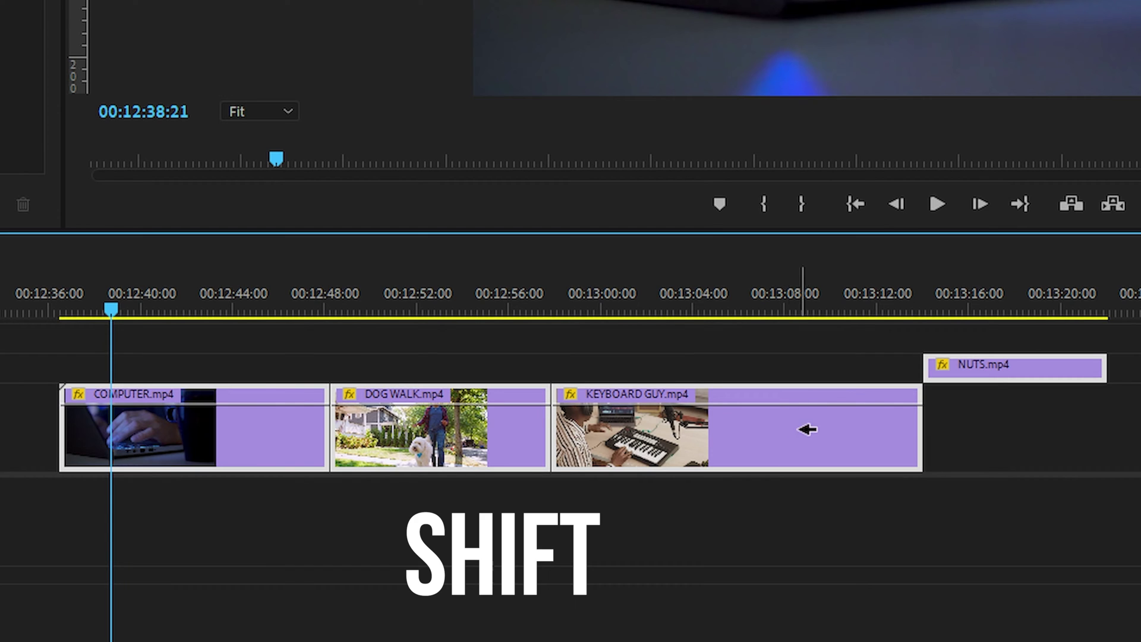
pyautogui.keyDown('shift'); pyautogui.click(1016, 363); pyautogui.keyUp('shift')
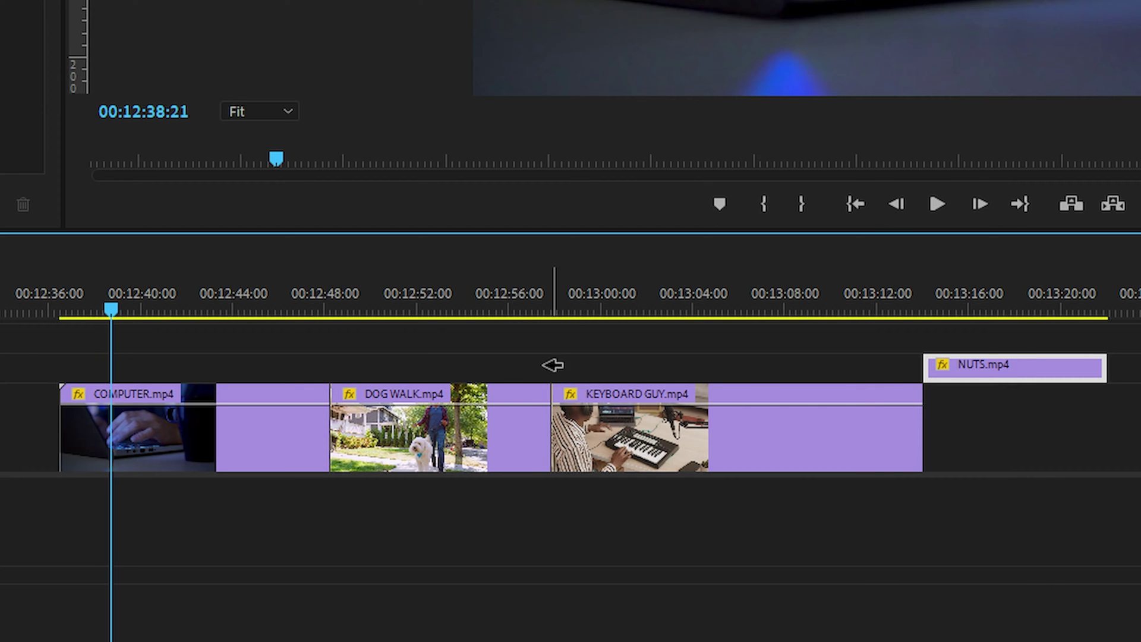
# Step: Select KEYBOARD GUY.mp4 and all clips before it with Track Select Backward, and return to the Selection tool
pyautogui.click(761, 454)
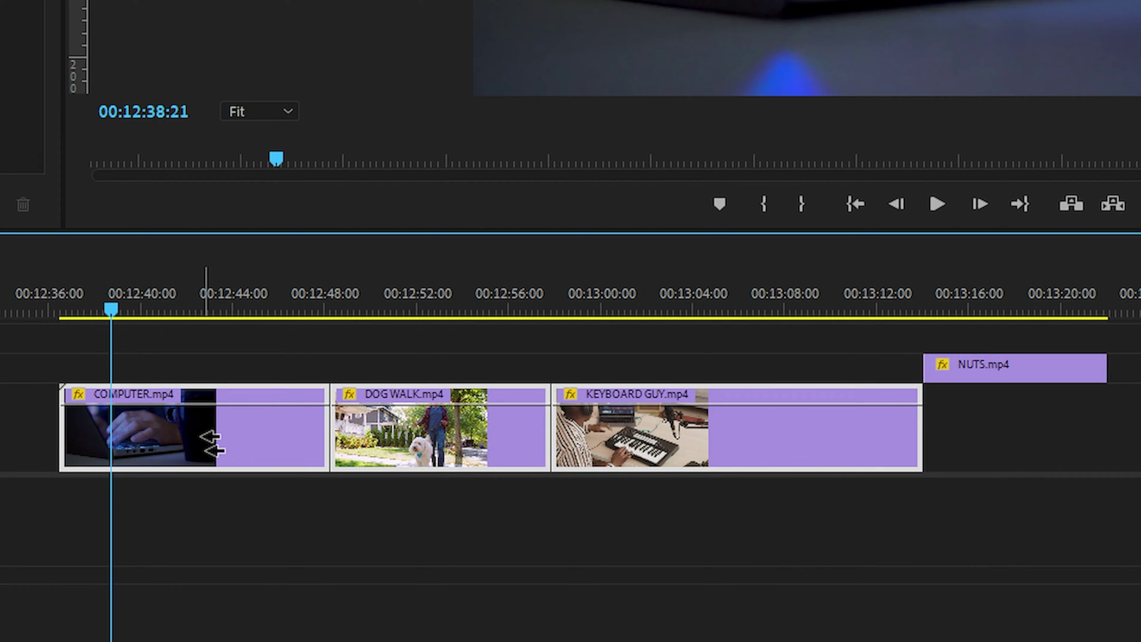
pyautogui.press('v')
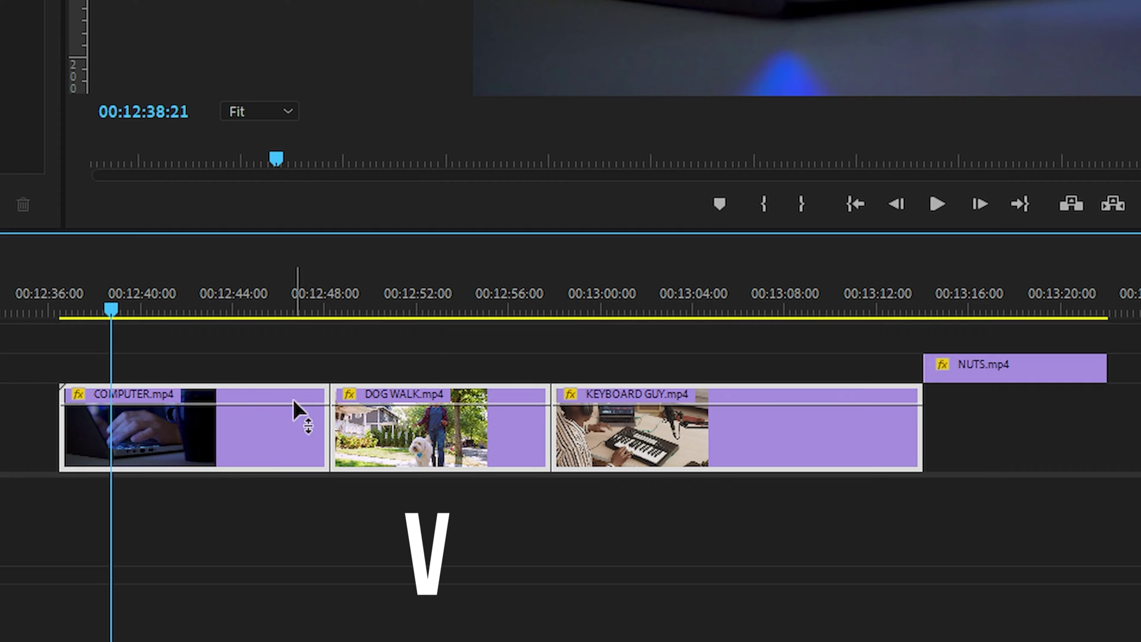
# Step: Clear the clip selection, select only DOG WALK.mp4, and switch to the Ripple Edit tool
pyautogui.click(271, 361)
pyautogui.click(529, 428)
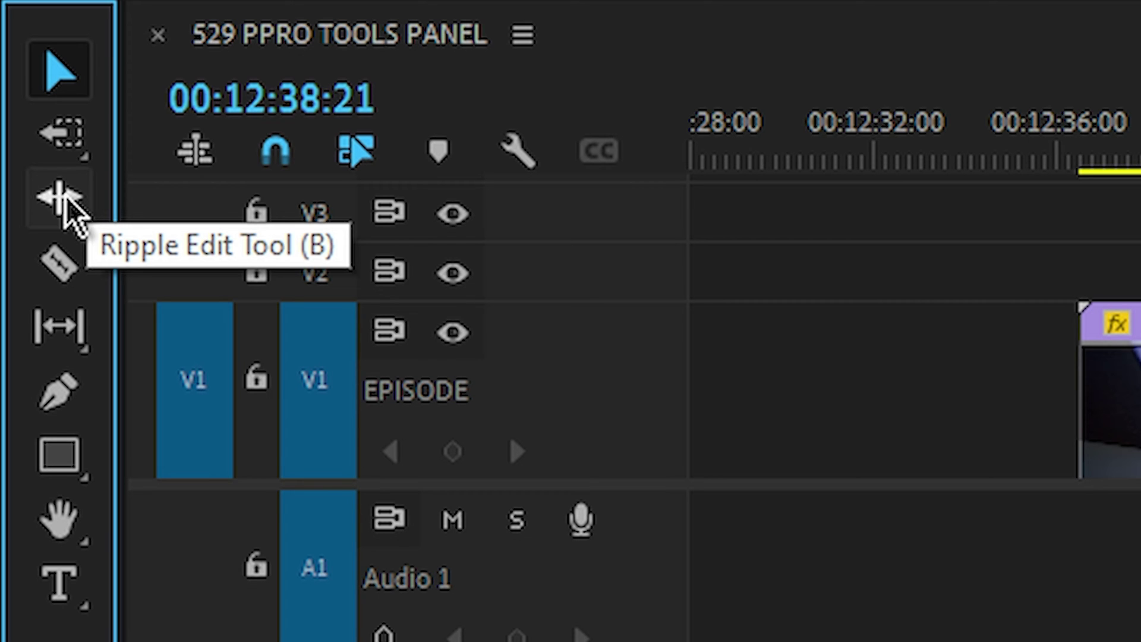
pyautogui.press('b')
pyautogui.press('v')
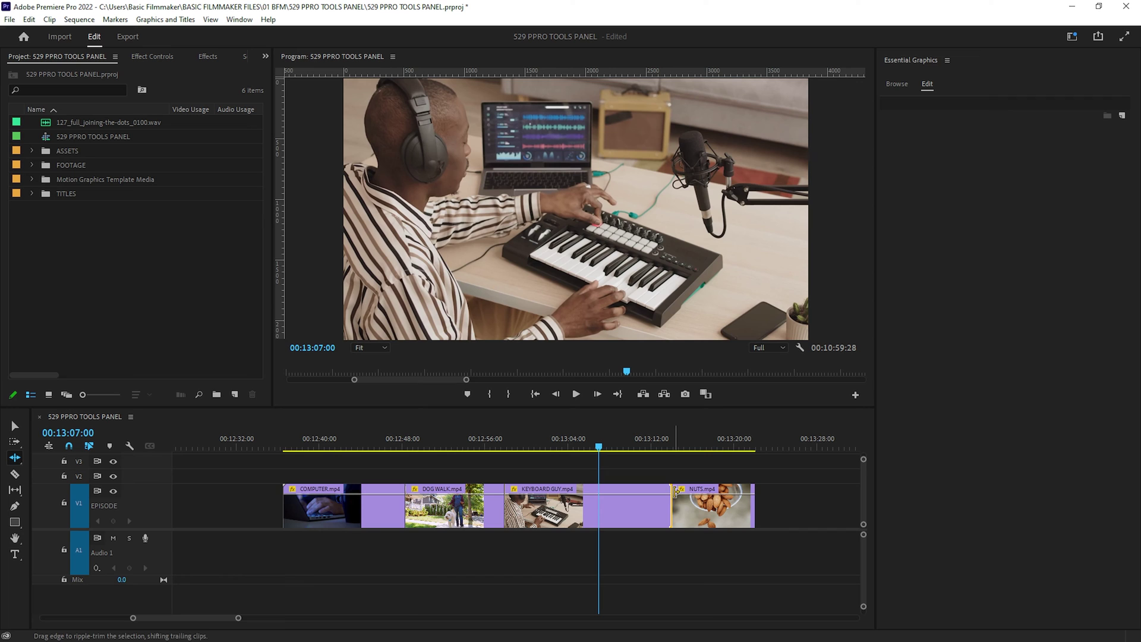
# Step: Ripple-trim the end of KEYBOARD GUY.mp4 to 00:13:10:02, extend it to about 00:13:18, and bring it back to about 00:13:14
pyautogui.click(666, 491)
pyautogui.moveTo(665, 491); pyautogui.dragTo(624, 498)
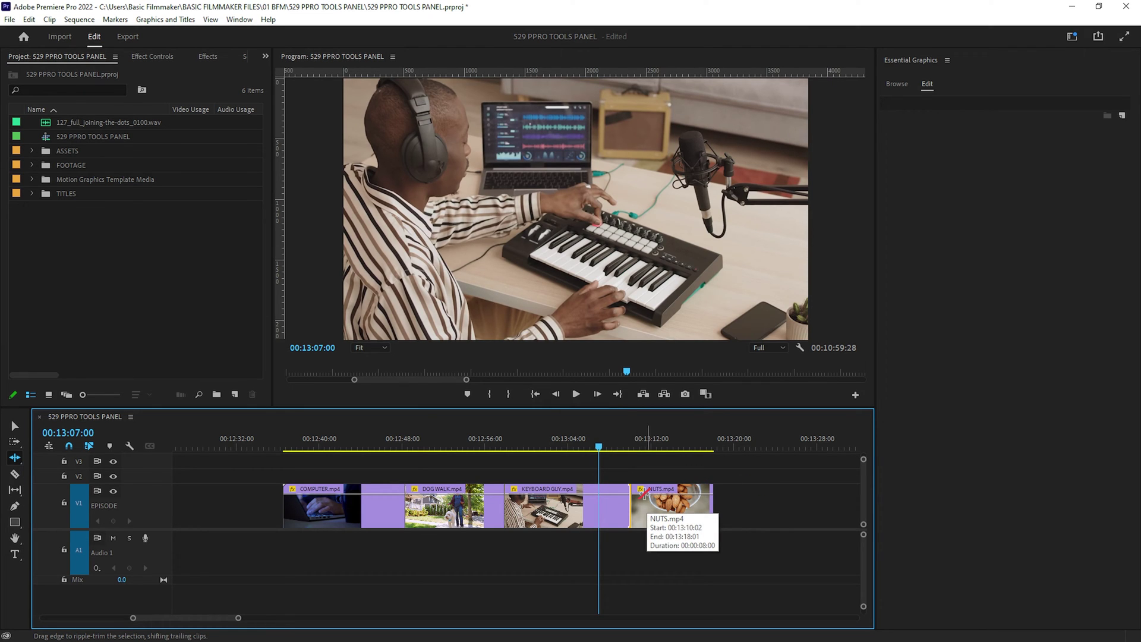
pyautogui.moveTo(643, 493); pyautogui.dragTo(719, 495)
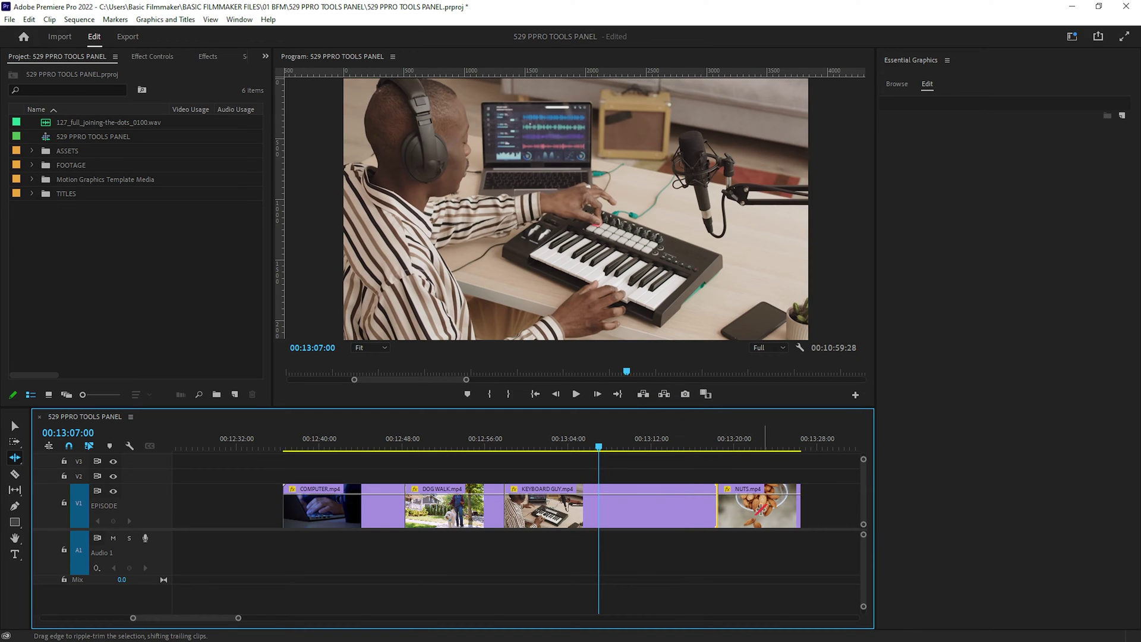
pyautogui.moveTo(718, 495); pyautogui.dragTo(668, 495)
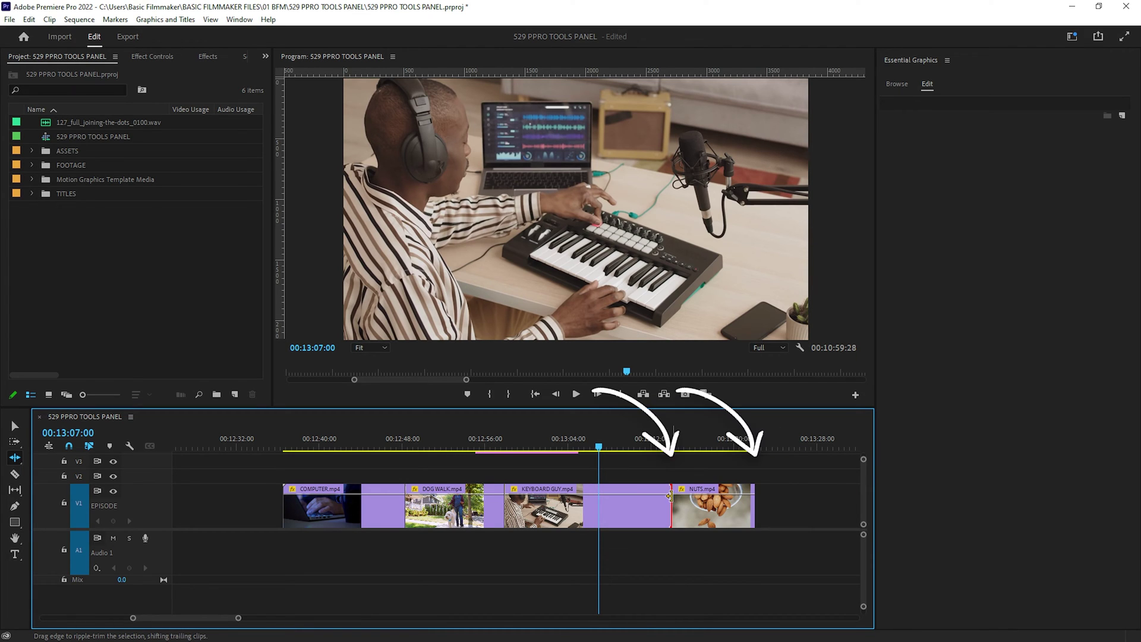
# Step: Roll the cut between KEYBOARD GUY.mp4 and NUTS.mp4 to about 00:13:10 and then about 00:13:11, and undo the rolls
pyautogui.press('ctrl')
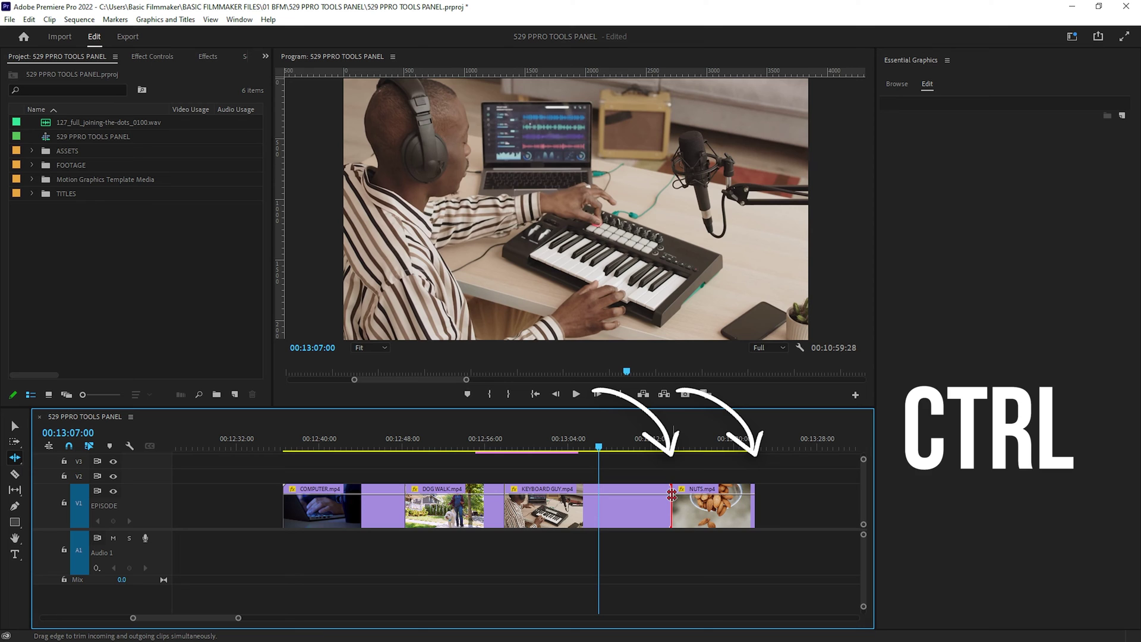
pyautogui.moveTo(672, 495); pyautogui.dragTo(637, 500)
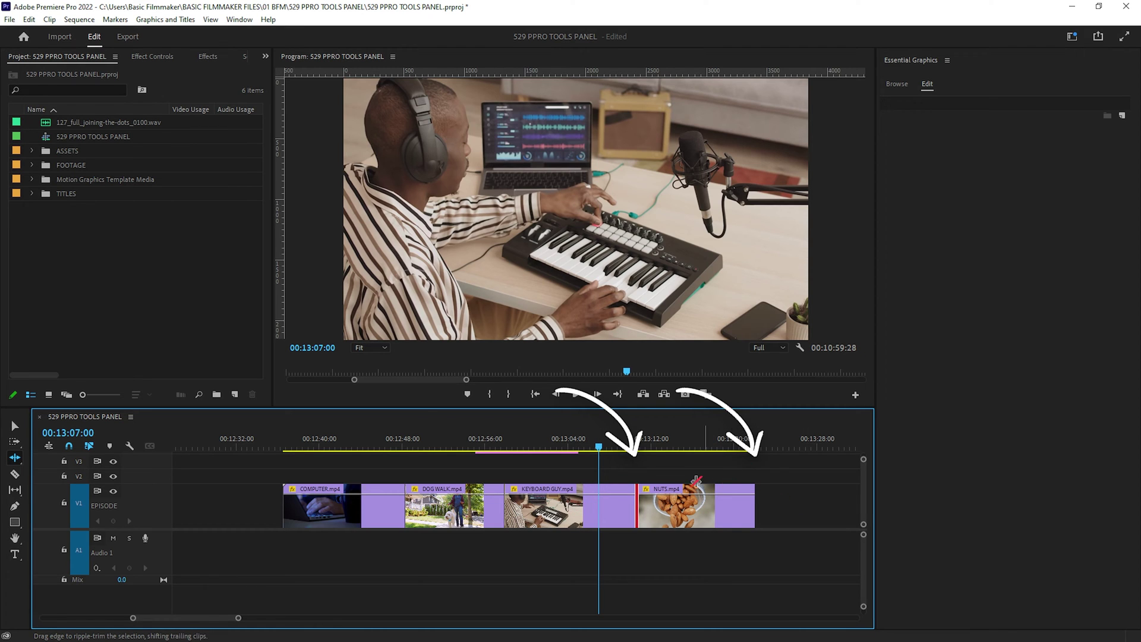
pyautogui.moveTo(637, 502)
pyautogui.mouseDown()
pyautogui.moveTo(673, 503)
pyautogui.moveTo(646, 501)
pyautogui.mouseUp()
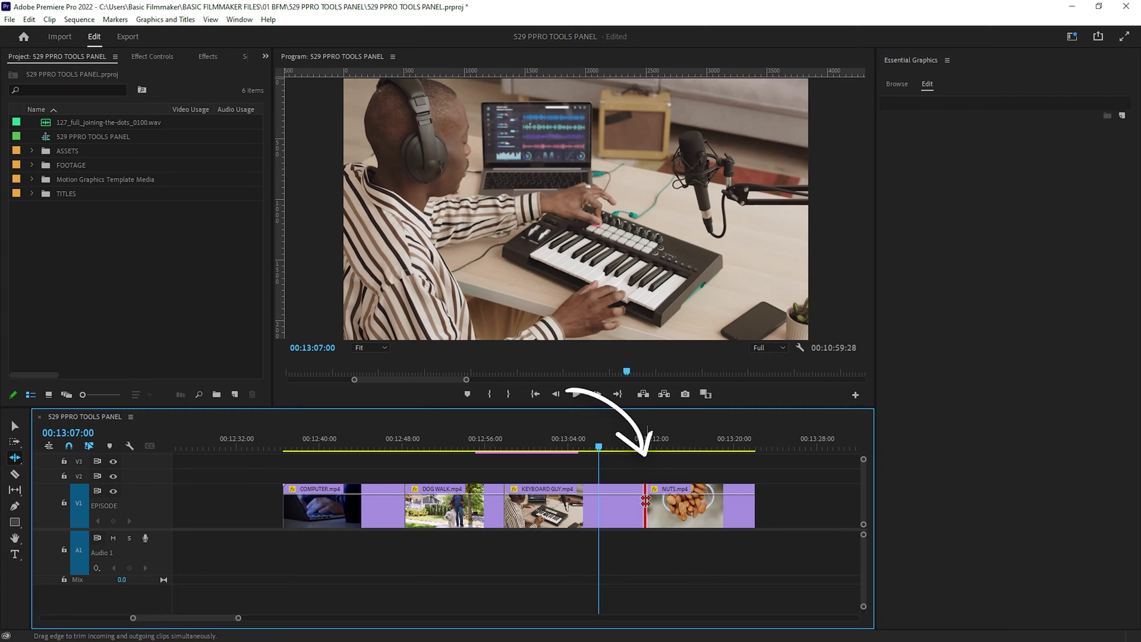
pyautogui.hotkey('ctrl', 'z')
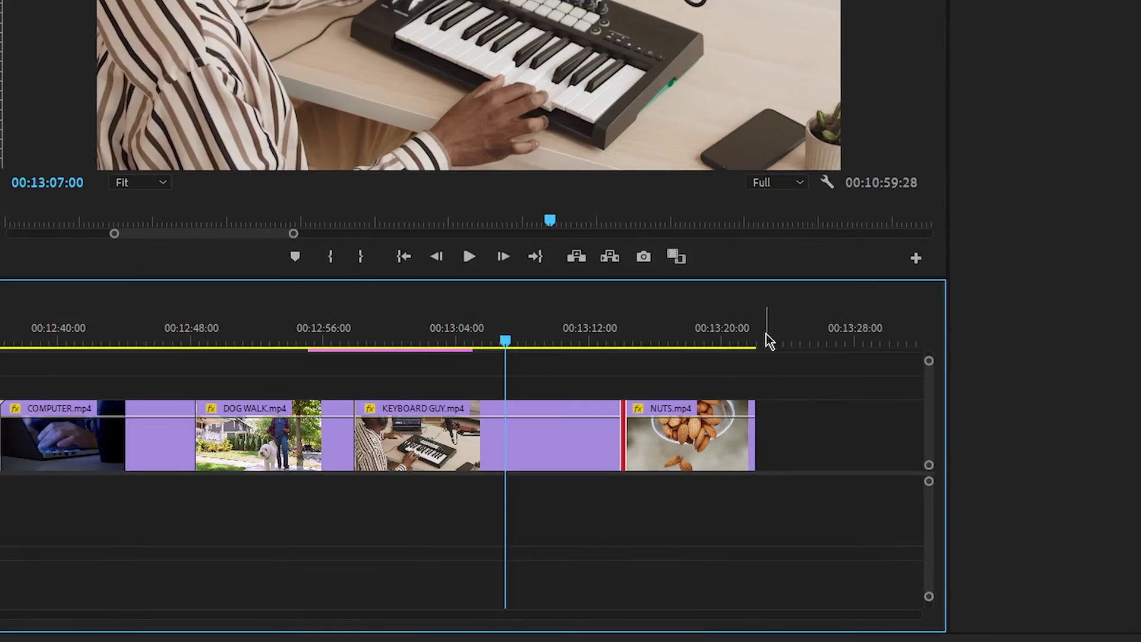
# Step: Add a marker at NUTS.mp4's end at 00:13:22:02, and roll the cut before that clip 00:00:03:17 earlier, then later, and back
pyautogui.click(767, 336)
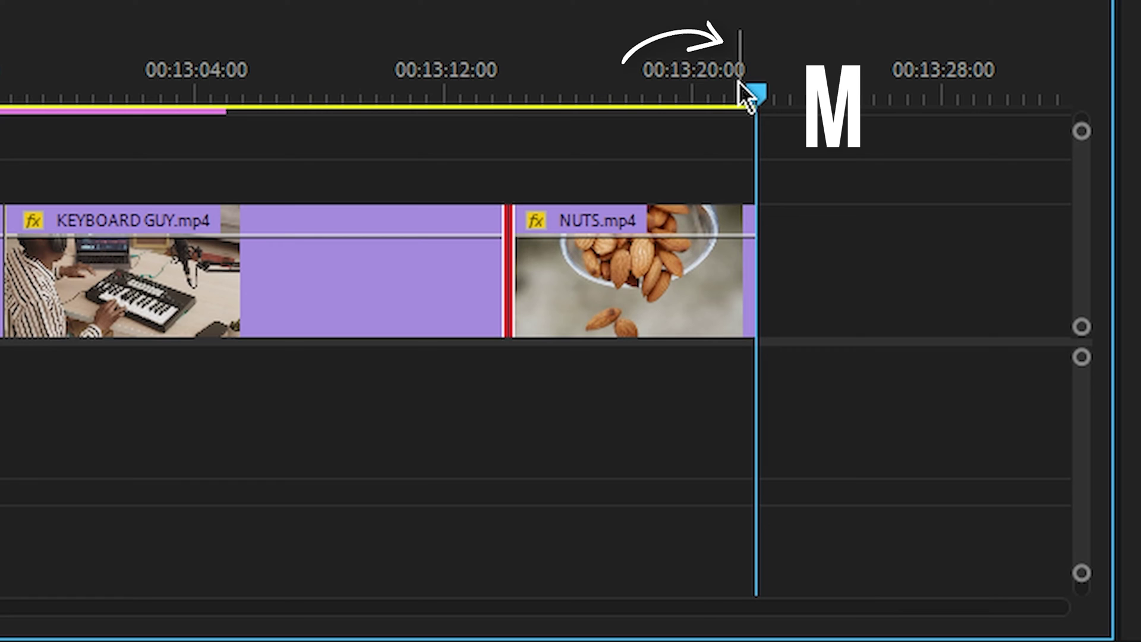
pyautogui.press('m')
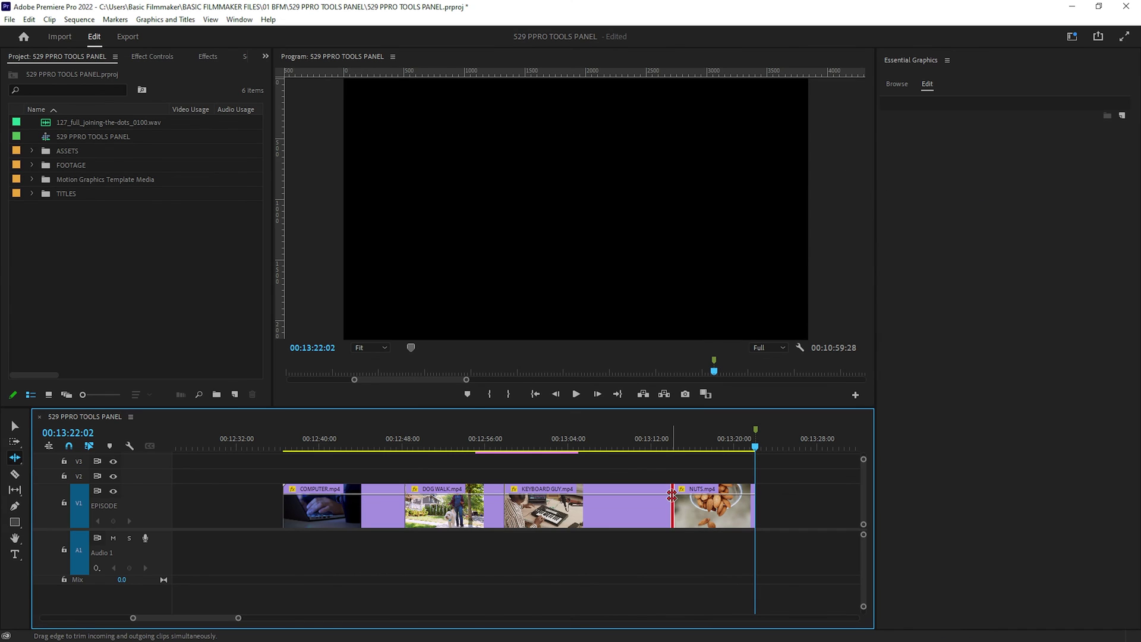
pyautogui.press('ctrl')
pyautogui.moveTo(672, 495); pyautogui.dragTo(636, 504)
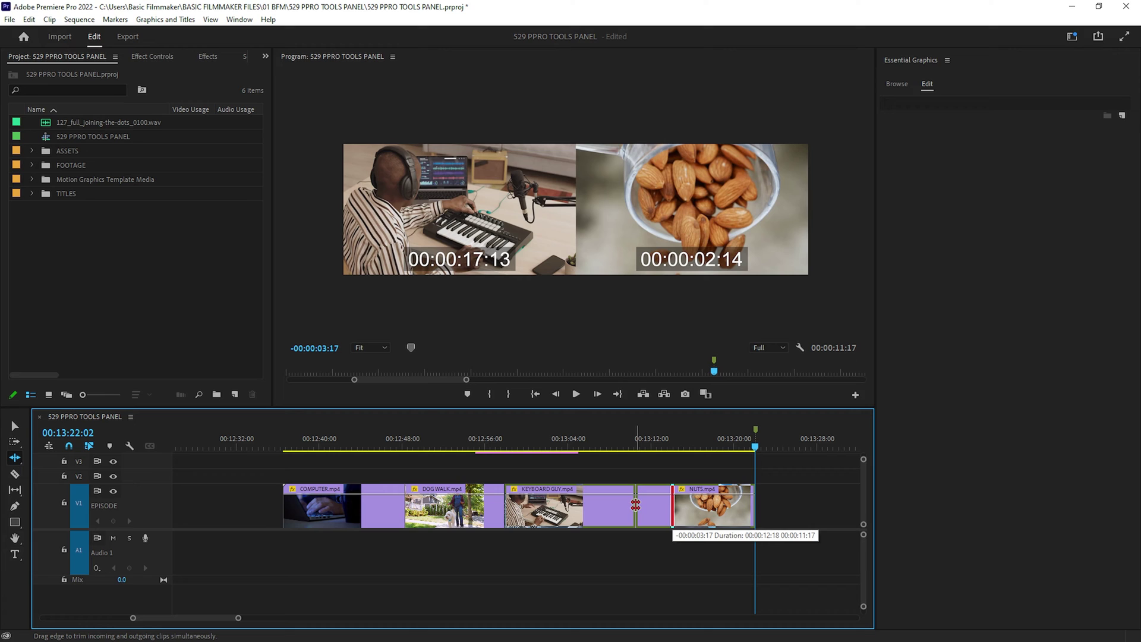
pyautogui.moveTo(635, 504); pyautogui.dragTo(636, 504)
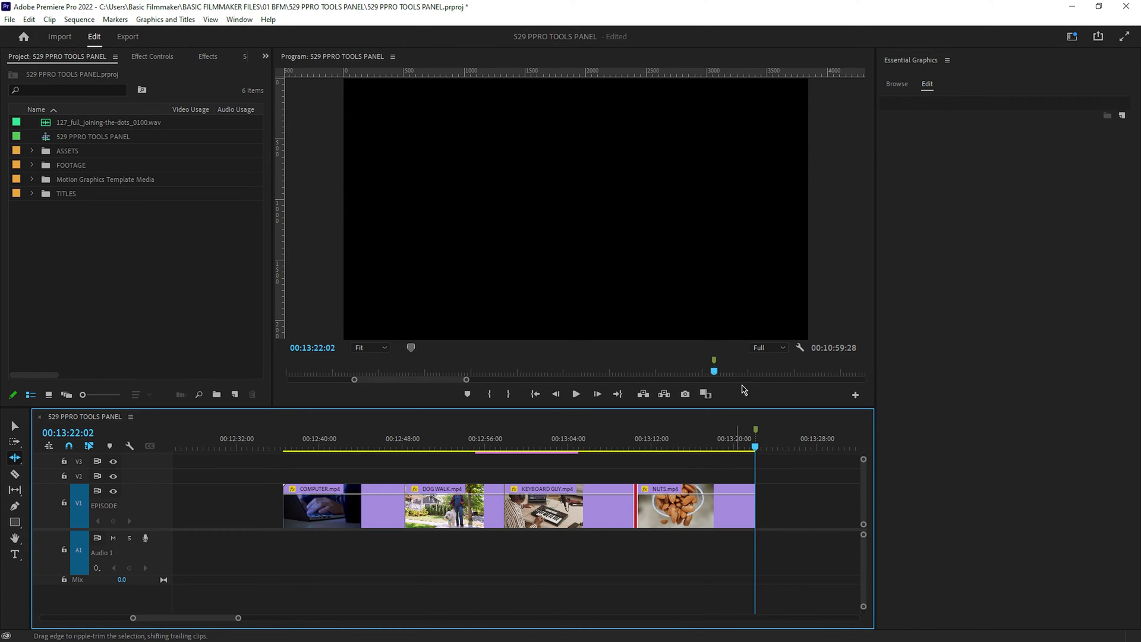
pyautogui.moveTo(647, 490); pyautogui.dragTo(697, 497)
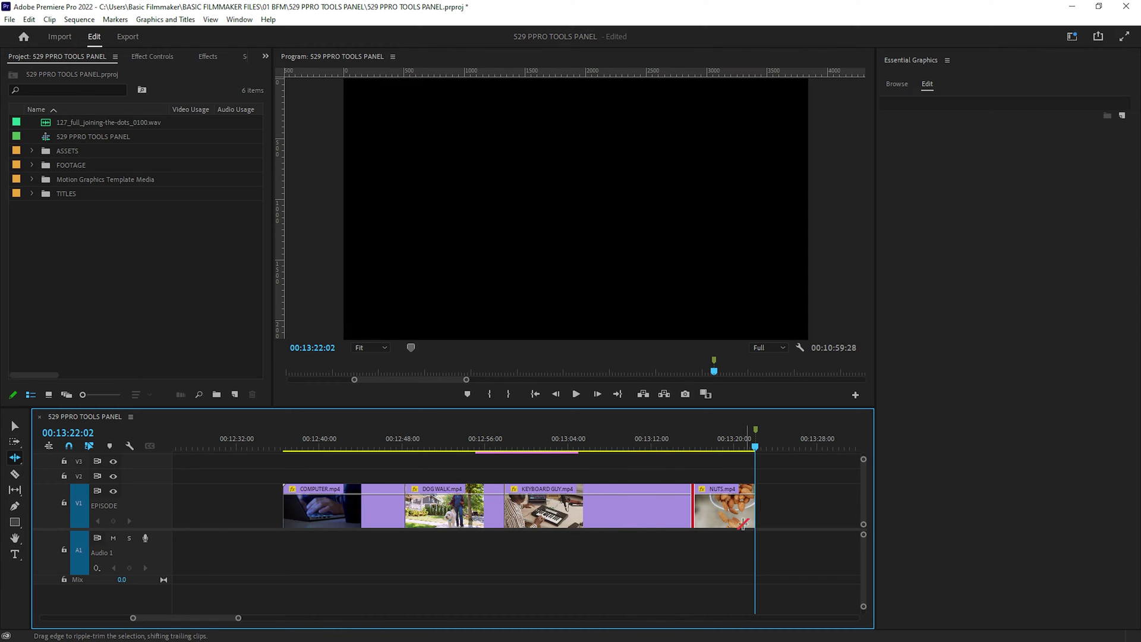
pyautogui.moveTo(692, 500); pyautogui.dragTo(675, 496)
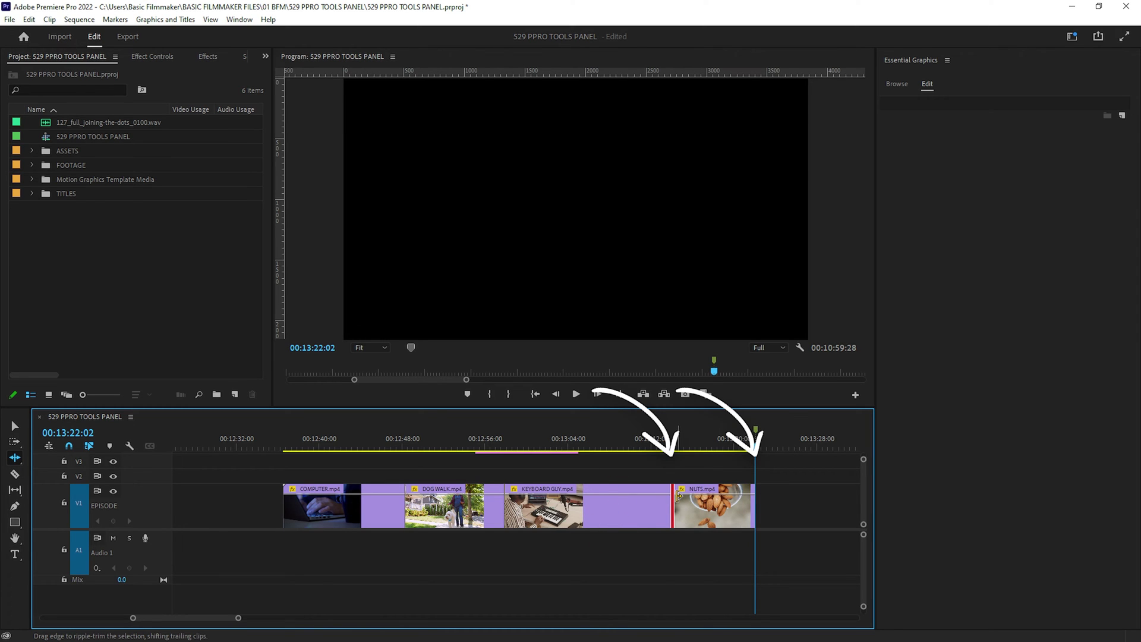
# Step: Ripple-trim the end of KEYBOARD GUY.mp4 earlier, undo that trim, and try extending the clip's end later
pyautogui.moveTo(666, 494); pyautogui.dragTo(626, 503)
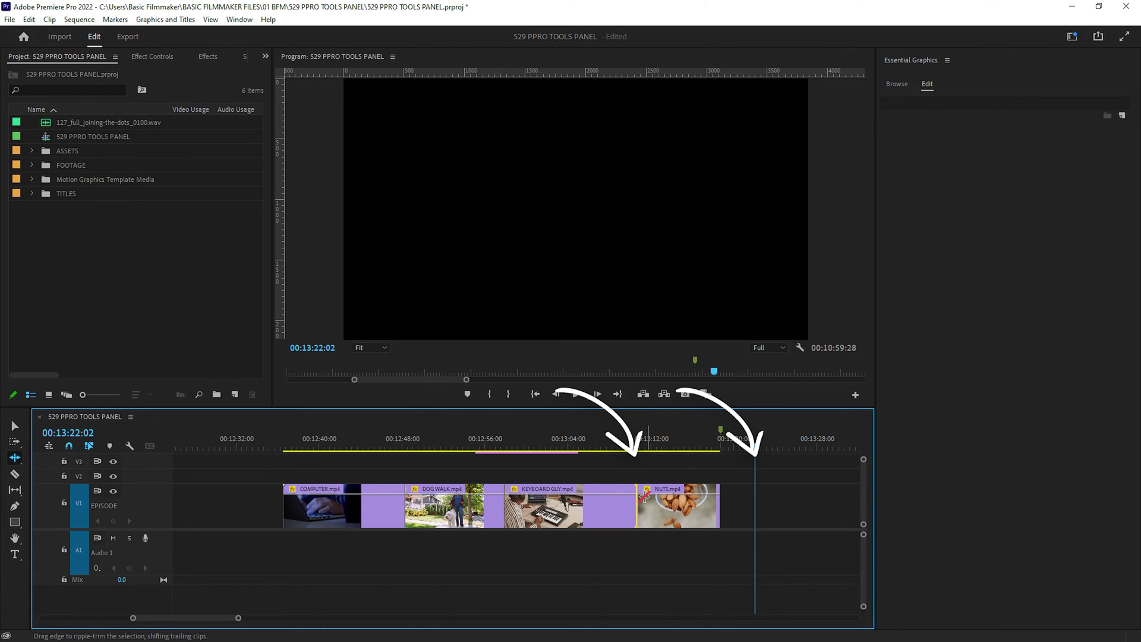
pyautogui.hotkey('ctrl', 'z')
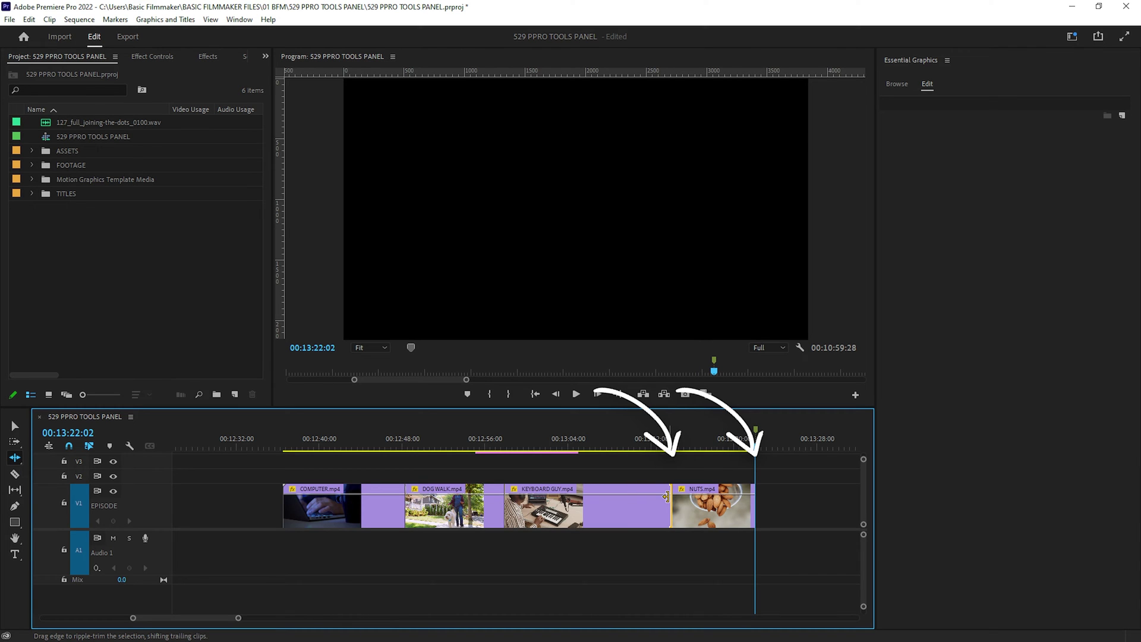
pyautogui.moveTo(666, 497); pyautogui.dragTo(706, 499)
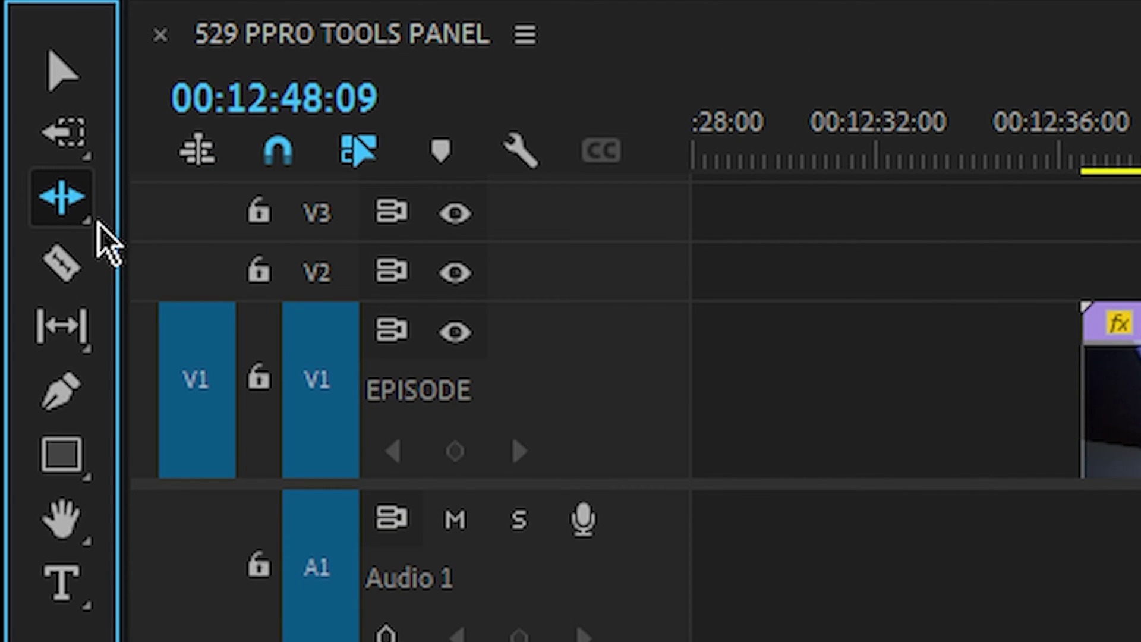
# Step: Choose the Rolling Edit tool, and move DOG WALK.mp4 to track V2 with its end aligned to the start of KEYBOARD GUY.mp4
pyautogui.click(91, 222)
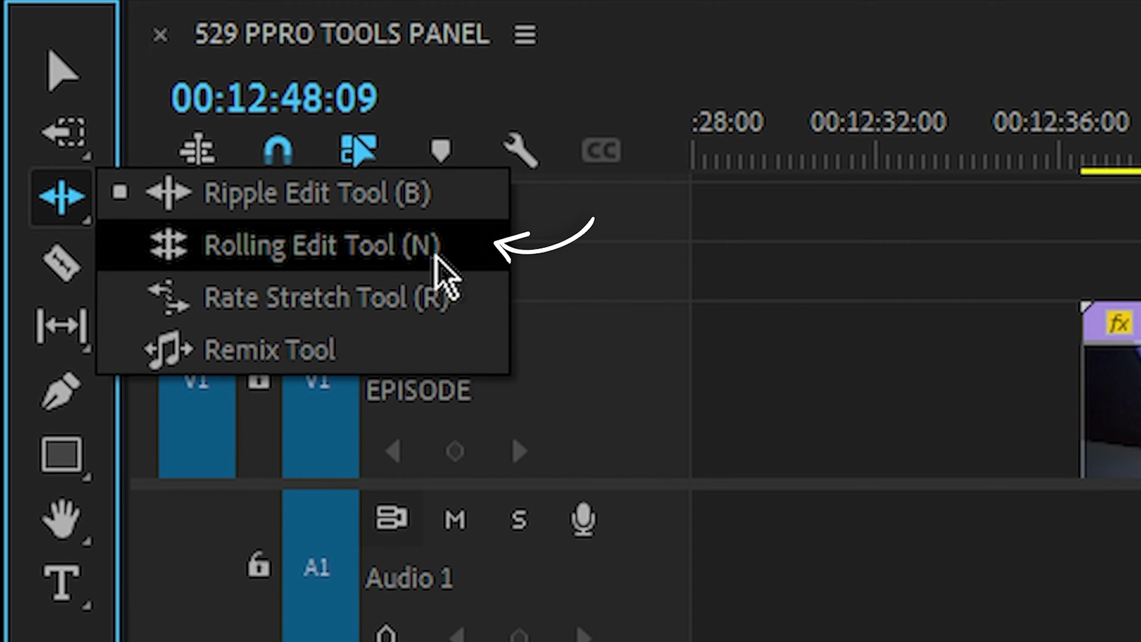
pyautogui.click(474, 255)
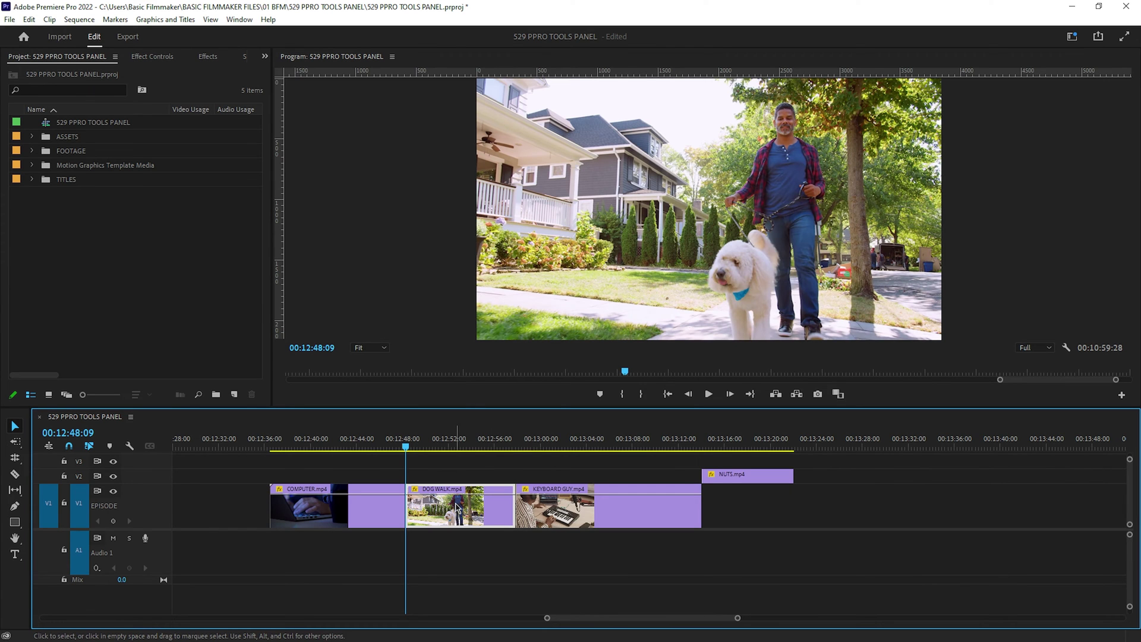
pyautogui.moveTo(473, 513)
pyautogui.mouseDown()
pyautogui.moveTo(470, 482)
pyautogui.moveTo(526, 462)
pyautogui.mouseUp()
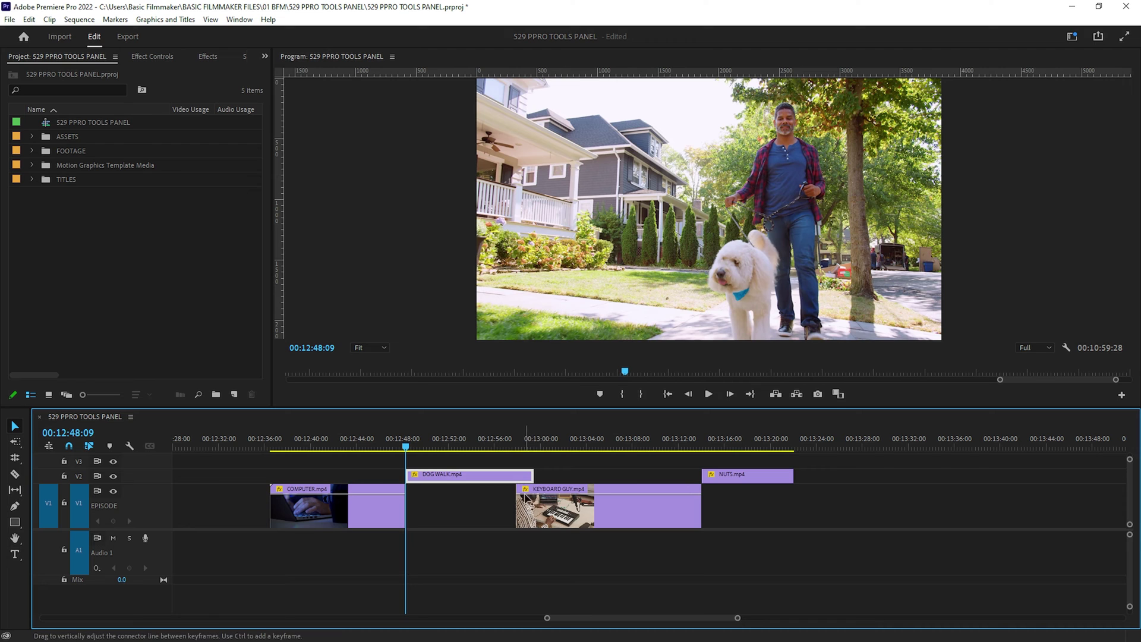
pyautogui.moveTo(473, 475); pyautogui.dragTo(455, 474)
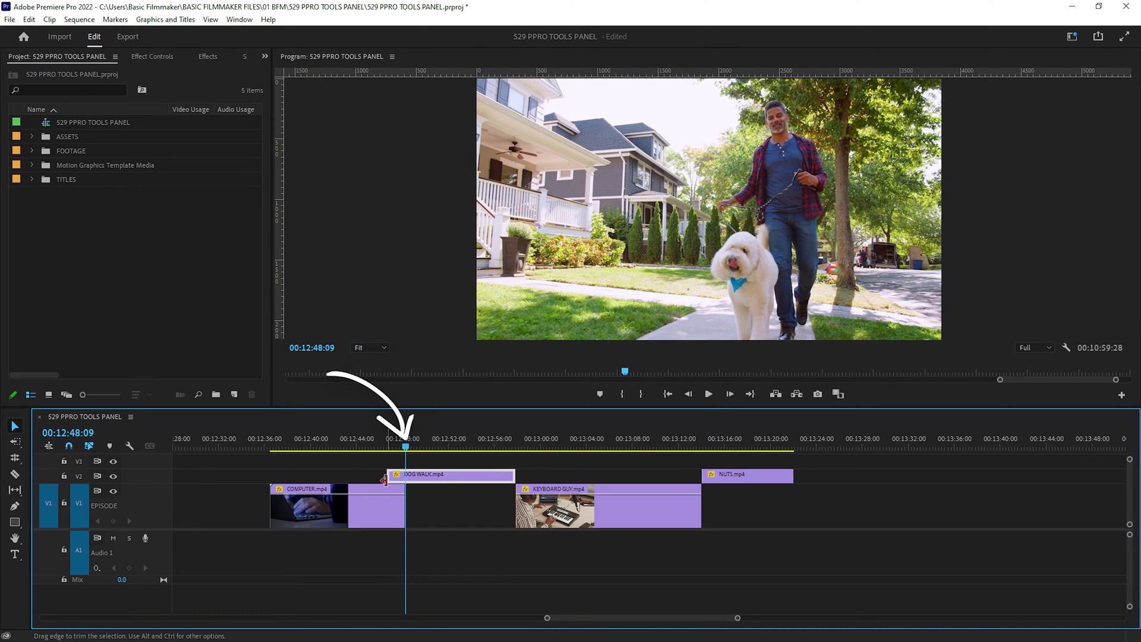
# Step: Trim DOG WALK.mp4's start to 00:12:48:09 and return it to V1 between COMPUTER.mp4 and KEYBOARD GUY.mp4, undoing and redoing the change
pyautogui.moveTo(383, 477); pyautogui.dragTo(445, 502)
pyautogui.moveTo(393, 441); pyautogui.dragTo(455, 460)
pyautogui.hotkey('ctrl', 'z')
pyautogui.hotkey('ctrl', 'z')
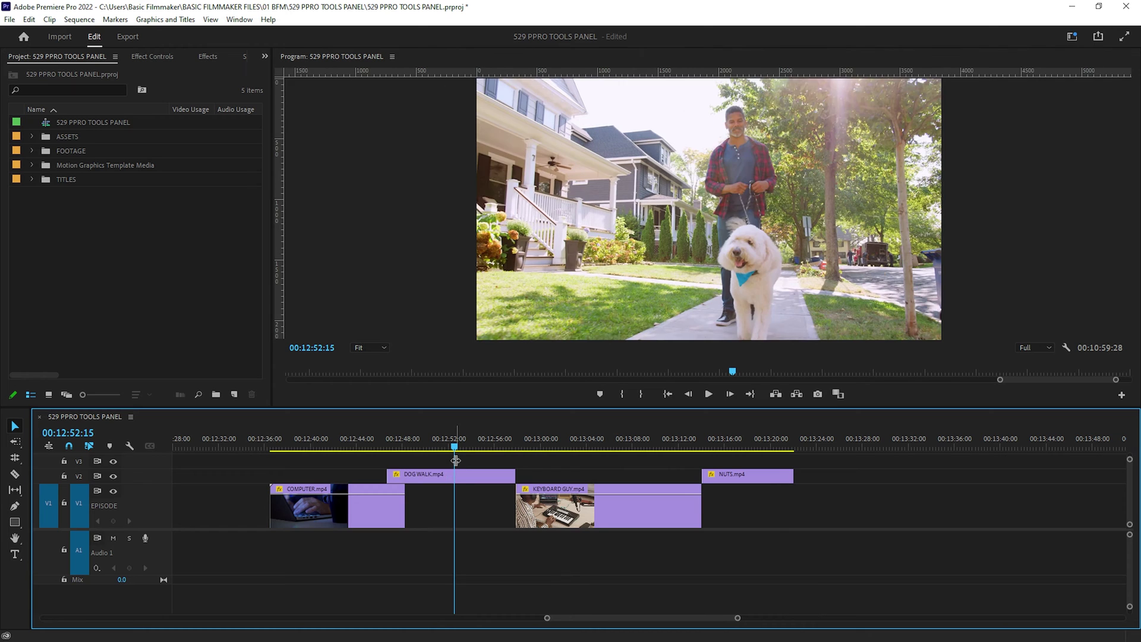
pyautogui.hotkey('ctrl', 'shift', 'z')
pyautogui.click(439, 506)
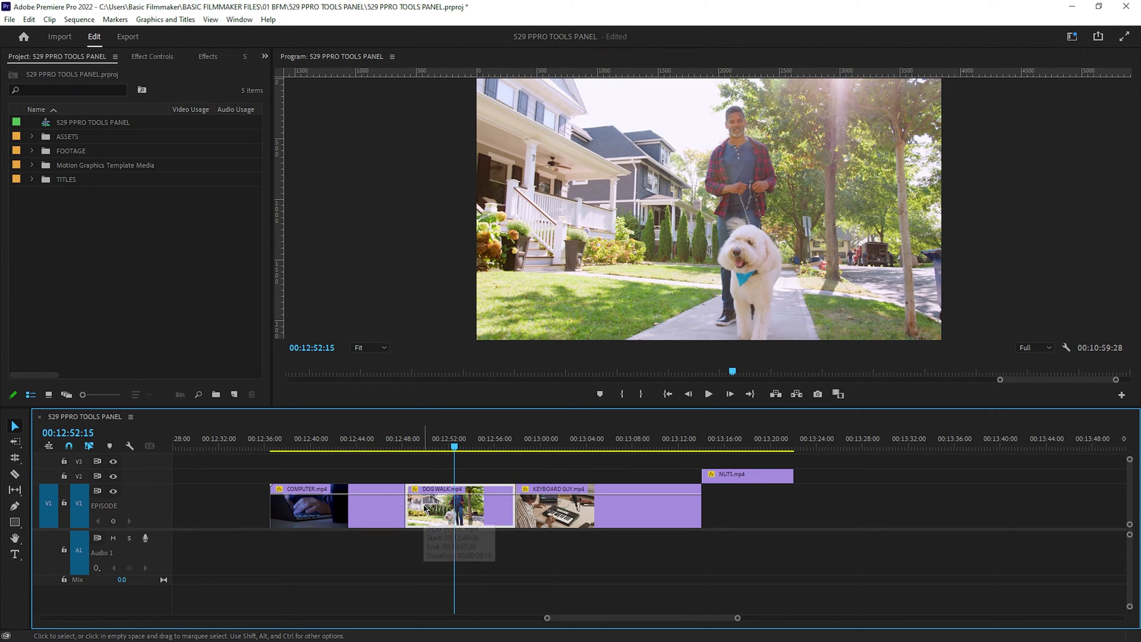
# Step: Roll the KEYBOARD GUY.mp4 and NUTS.mp4 cut earlier and then later with the Rolling Edit tool, and undo the last roll
pyautogui.click(14, 457)
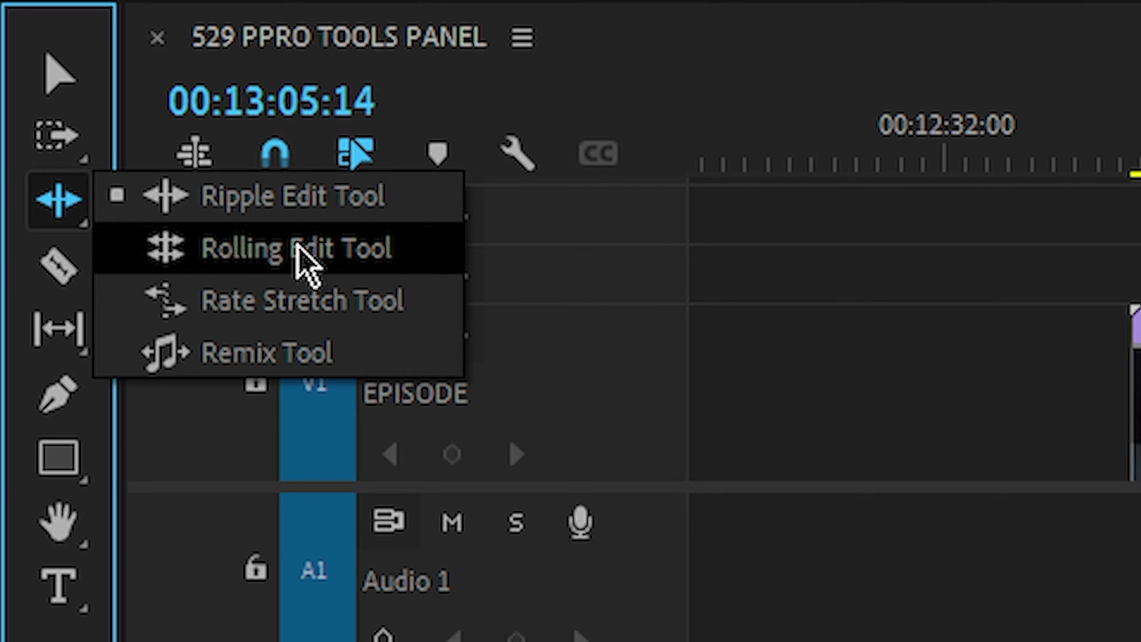
pyautogui.click(299, 246)
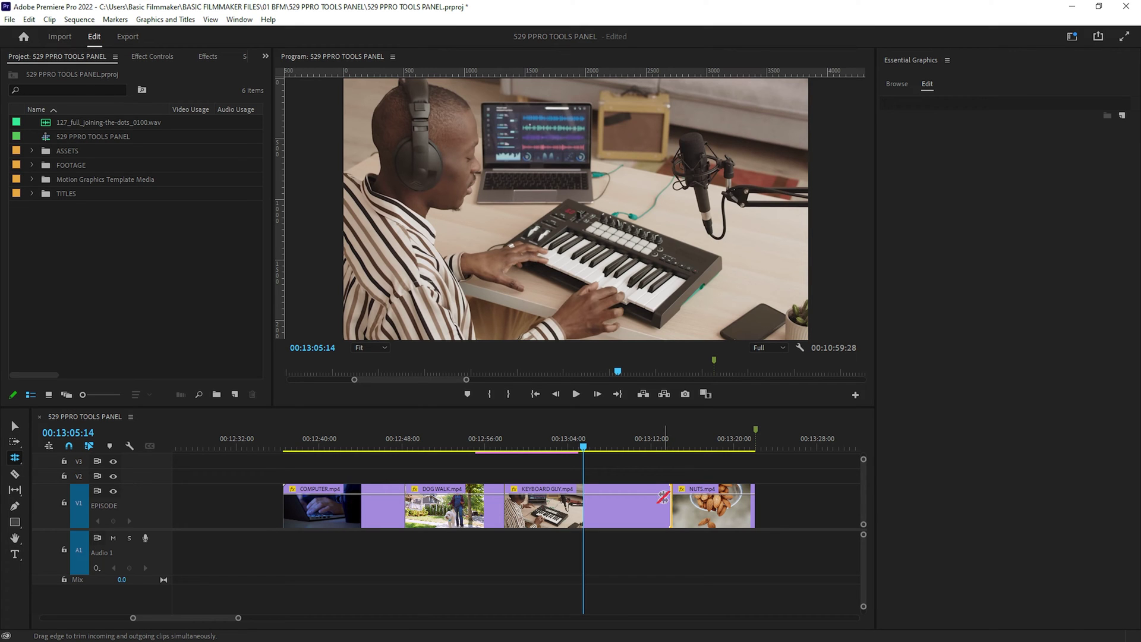
pyautogui.click(664, 497)
pyautogui.moveTo(660, 497); pyautogui.dragTo(631, 494)
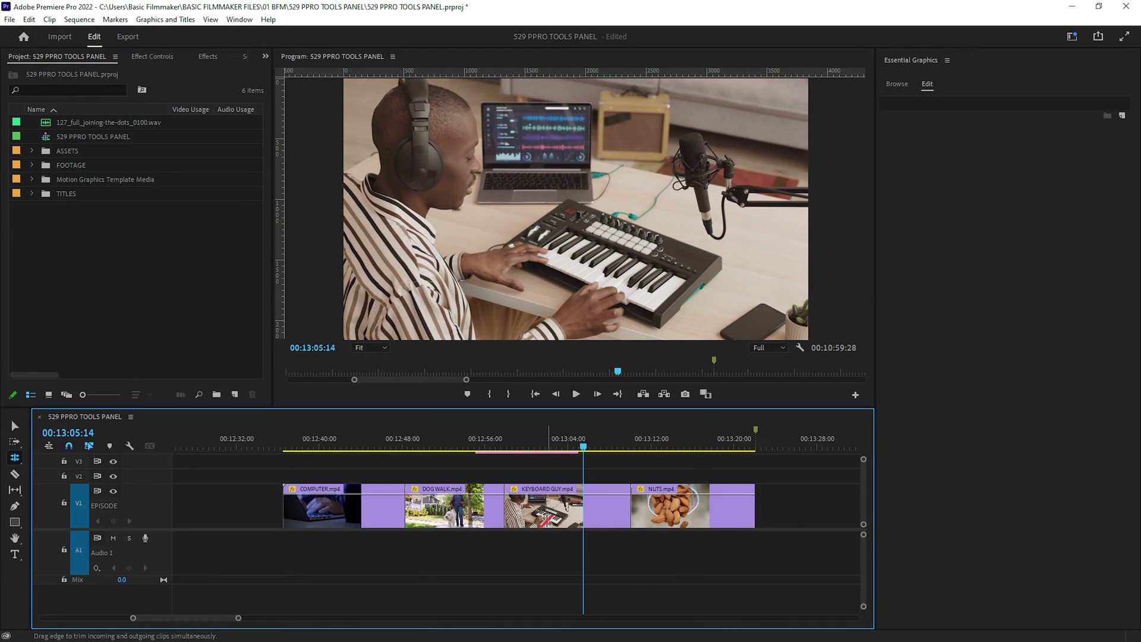
pyautogui.moveTo(631, 494); pyautogui.dragTo(707, 492)
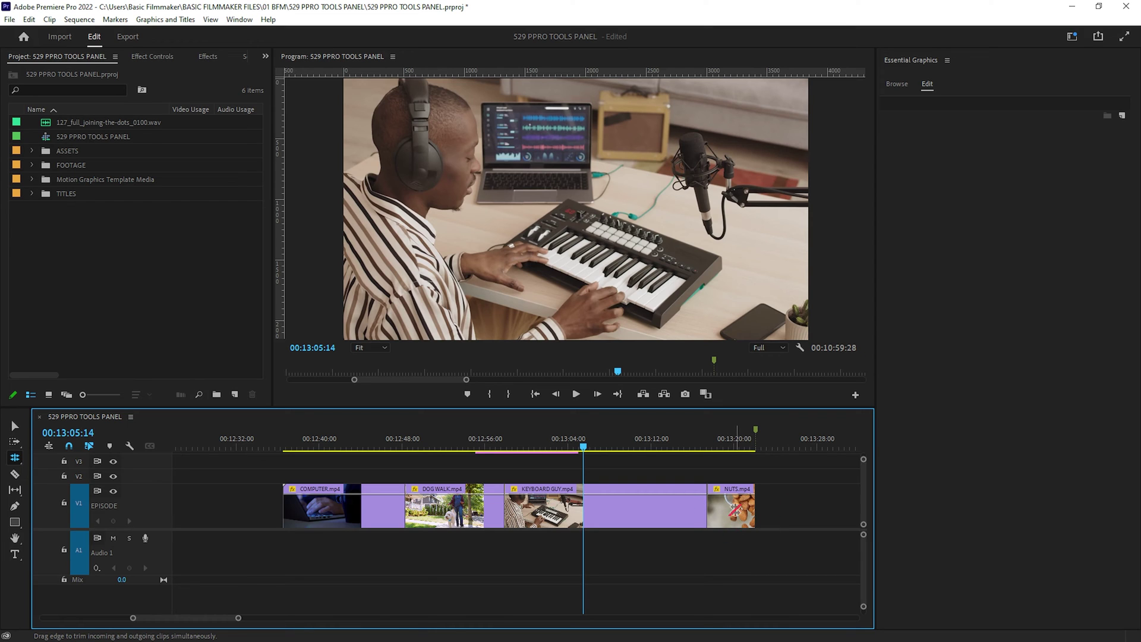
pyautogui.hotkey('ctrl', 'z')
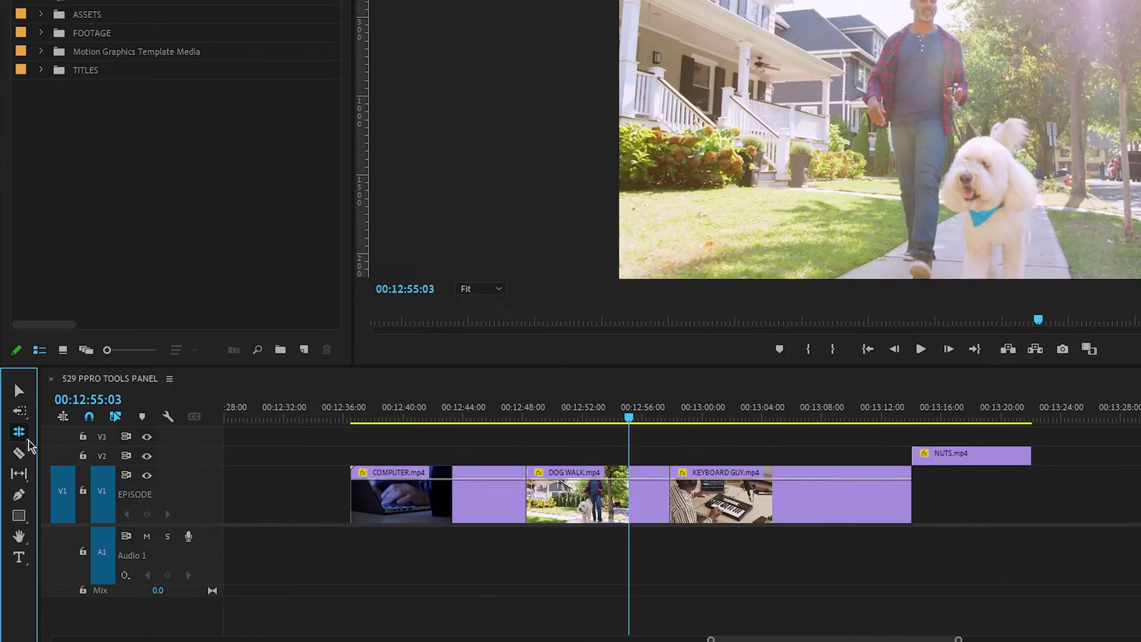
# Step: Preview DOG WALK.mp4 and speed it up with the Rate Stretch tool so that it ends at the playhead at 00:12:53:25
pyautogui.click(27, 440)
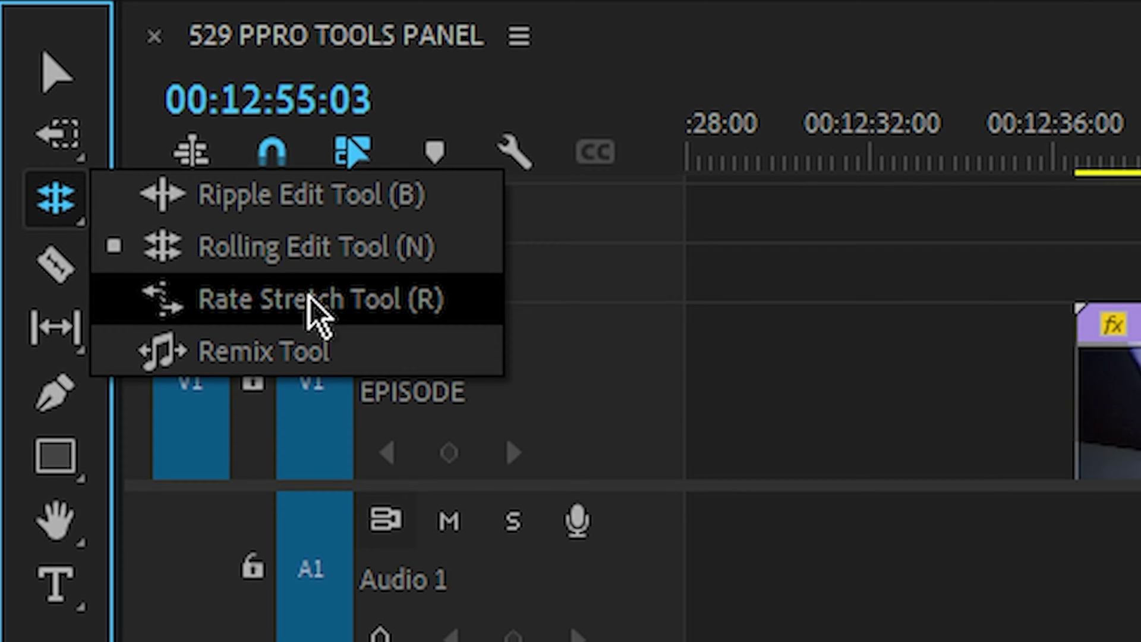
pyautogui.click(309, 297)
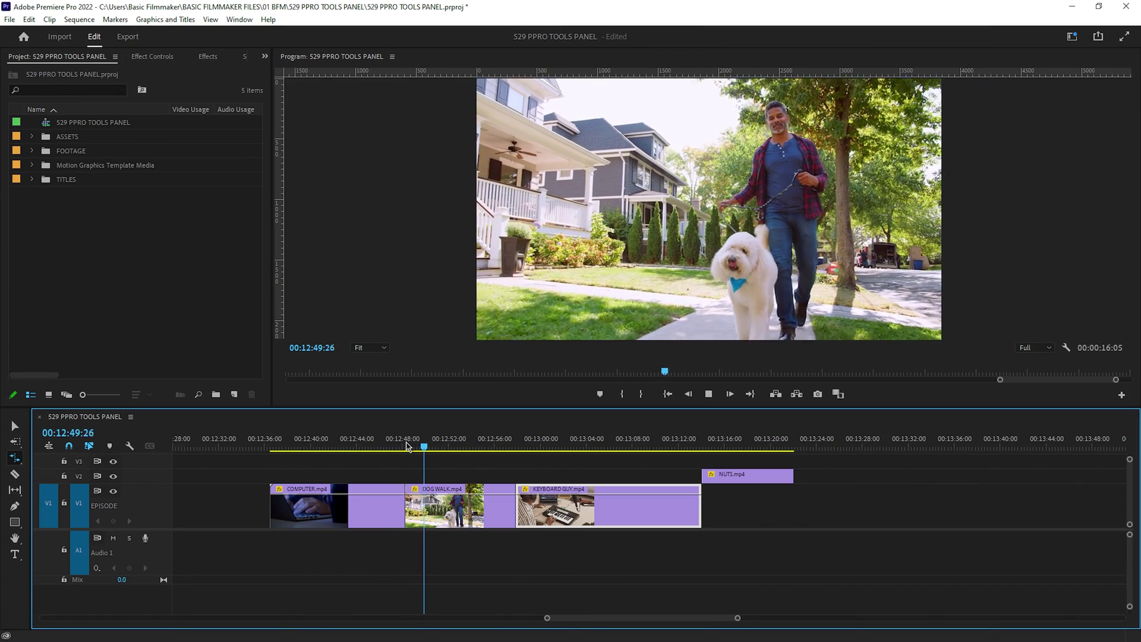
pyautogui.press('space')
pyautogui.moveTo(455, 452); pyautogui.dragTo(470, 445)
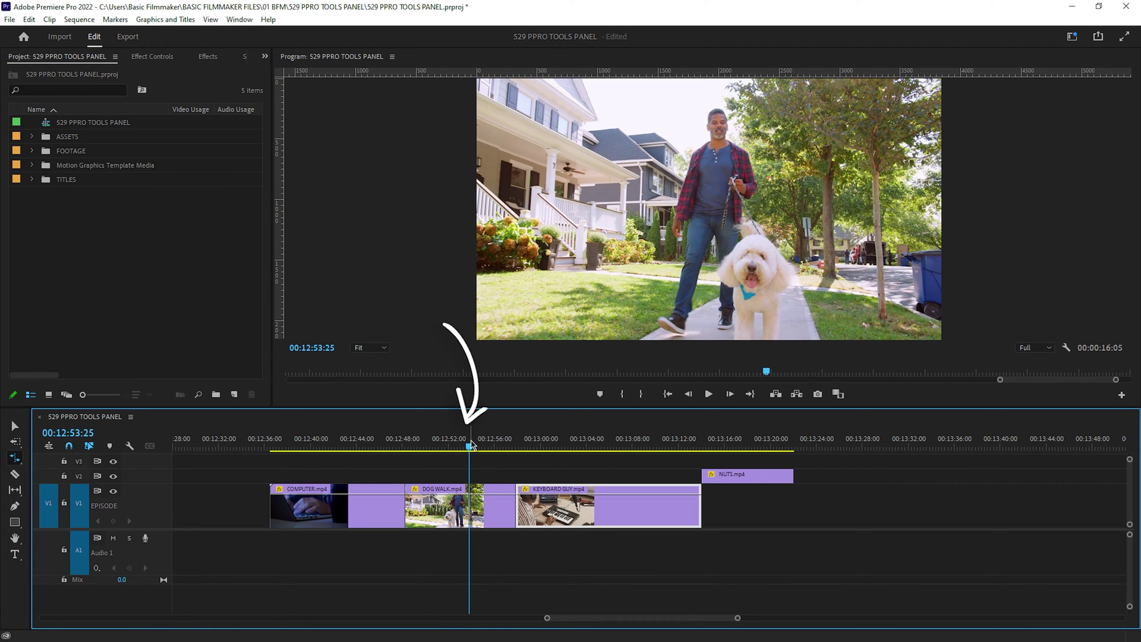
pyautogui.moveTo(511, 503); pyautogui.dragTo(469, 508)
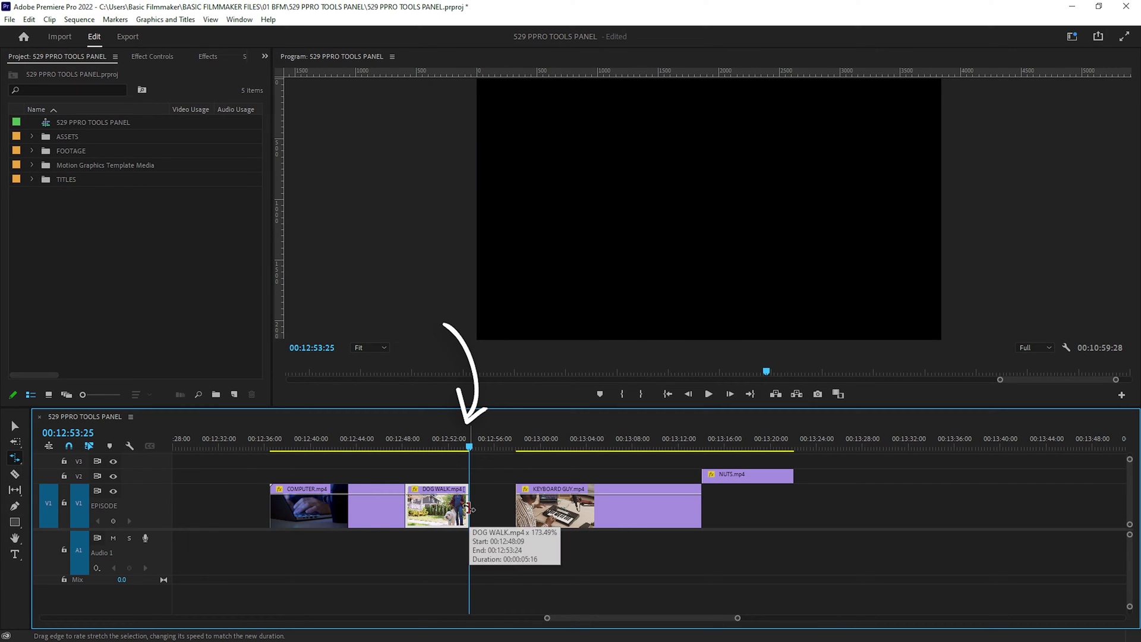
# Step: Play back the rate-stretched DOG WALK.mp4 from its start and stop playback
pyautogui.click(407, 446)
pyautogui.press('space')
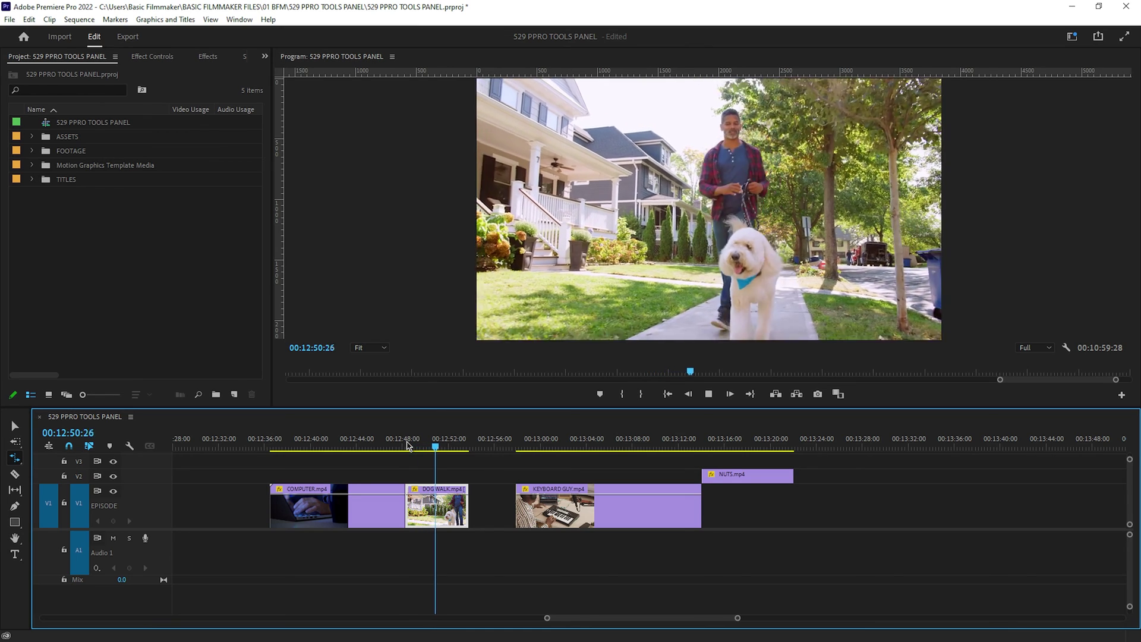
pyautogui.press('space')
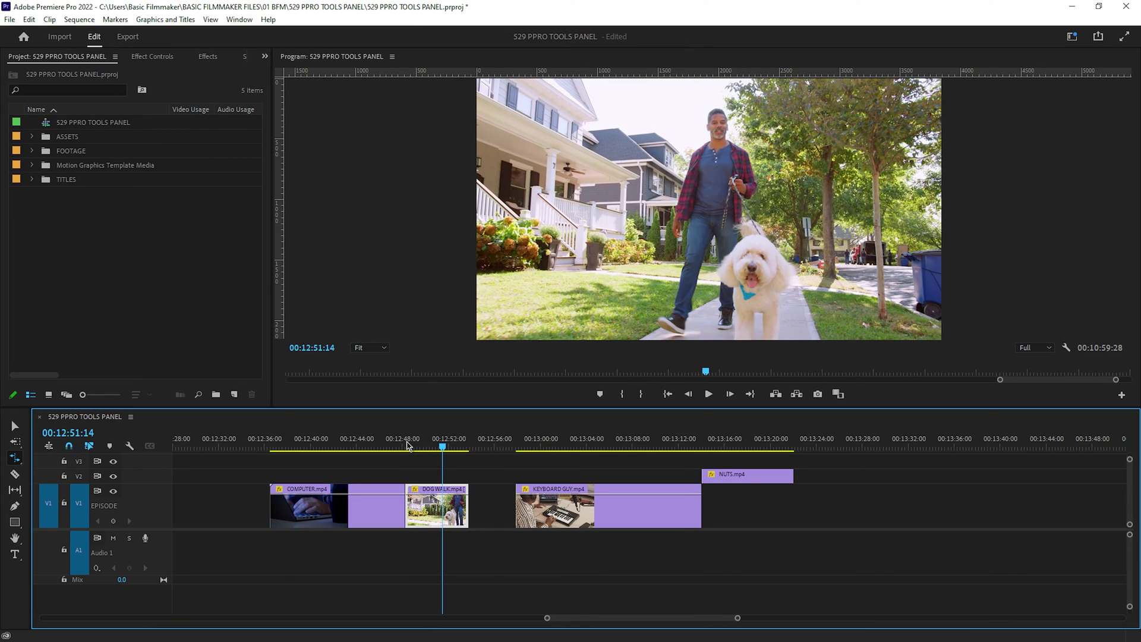
# Step: Ripple-delete the gap between DOG WALK.mp4 and KEYBOARD GUY.mp4 on V1 and play back across the closed cut
pyautogui.press('v')
pyautogui.click(496, 508)
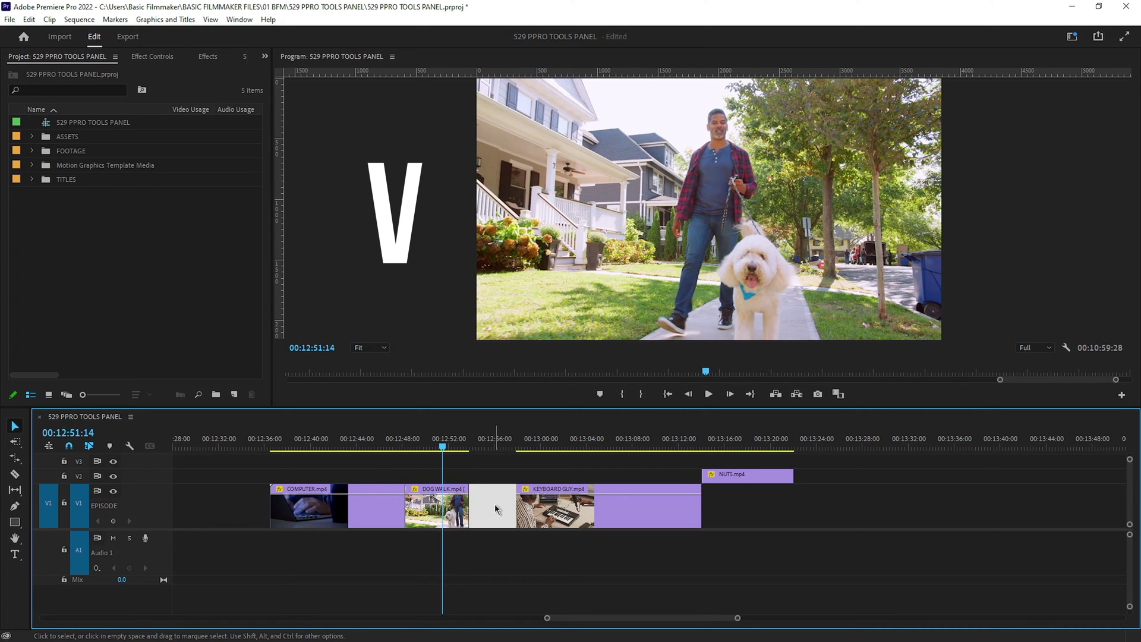
pyautogui.hotkey('shift', 'Delete')
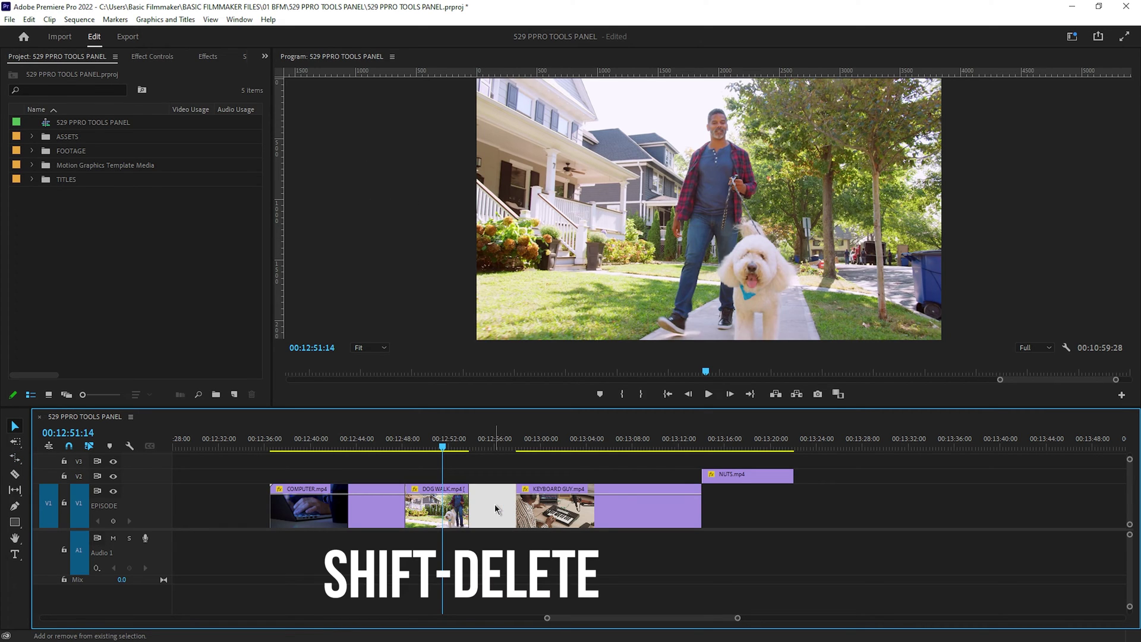
pyautogui.hotkey('shift', 'Delete')
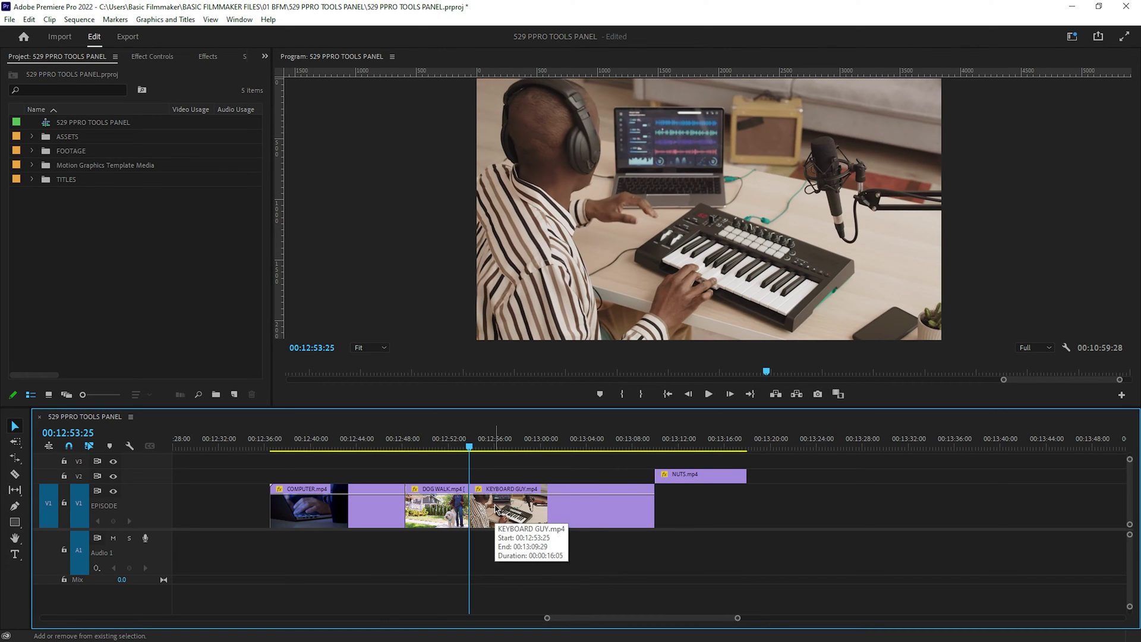
pyautogui.click(382, 447)
pyautogui.press('space')
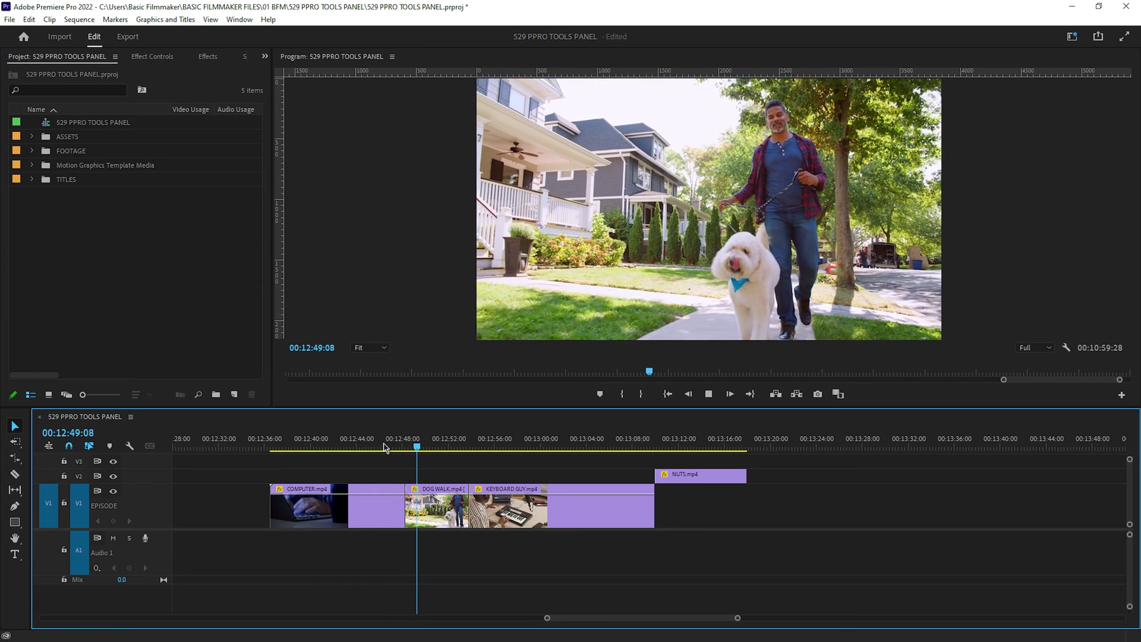
pyautogui.click(442, 443)
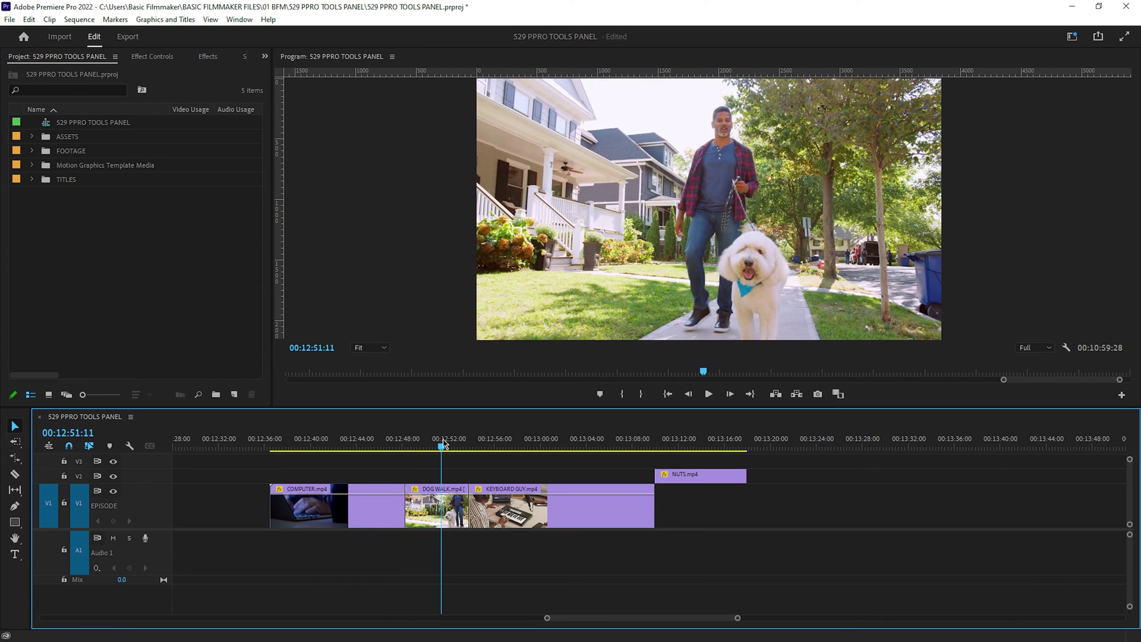
# Step: Undo the gap removal and the speed-up of DOG WALK.mp4, and move the clip from V1 up to V2
pyautogui.hotkey('ctrl', 'z')
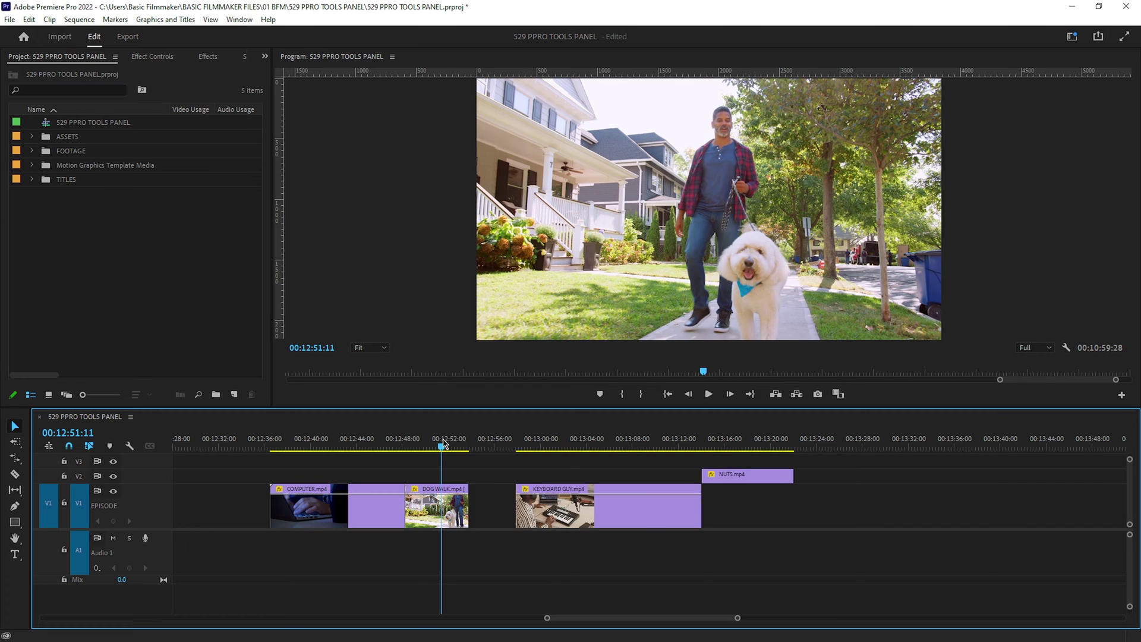
pyautogui.click(455, 502)
pyautogui.press('r')
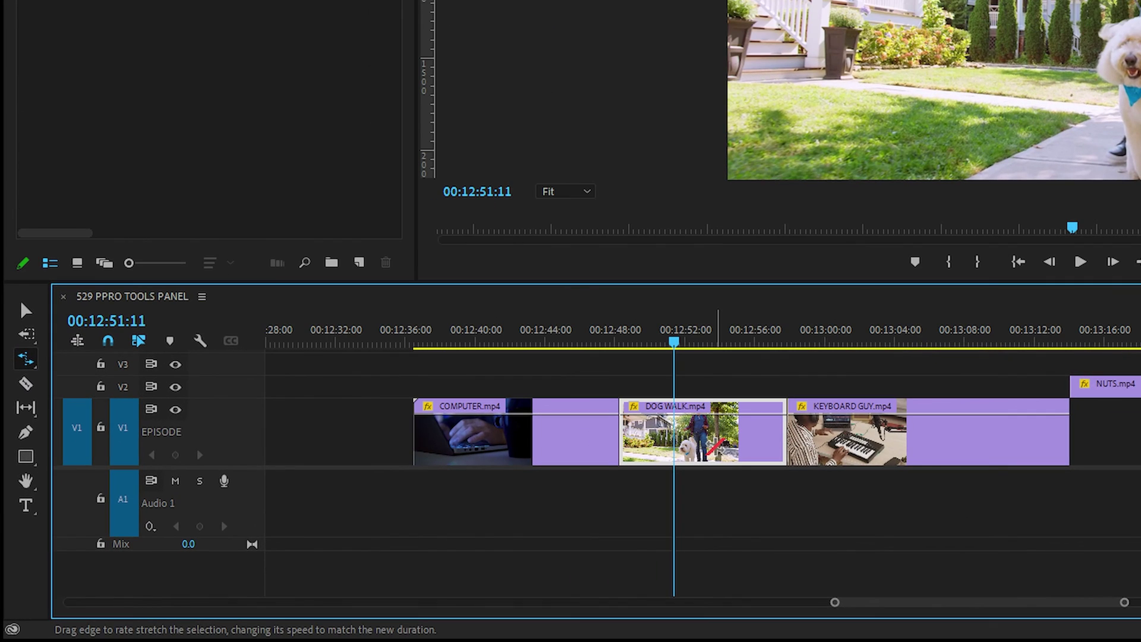
pyautogui.press('v')
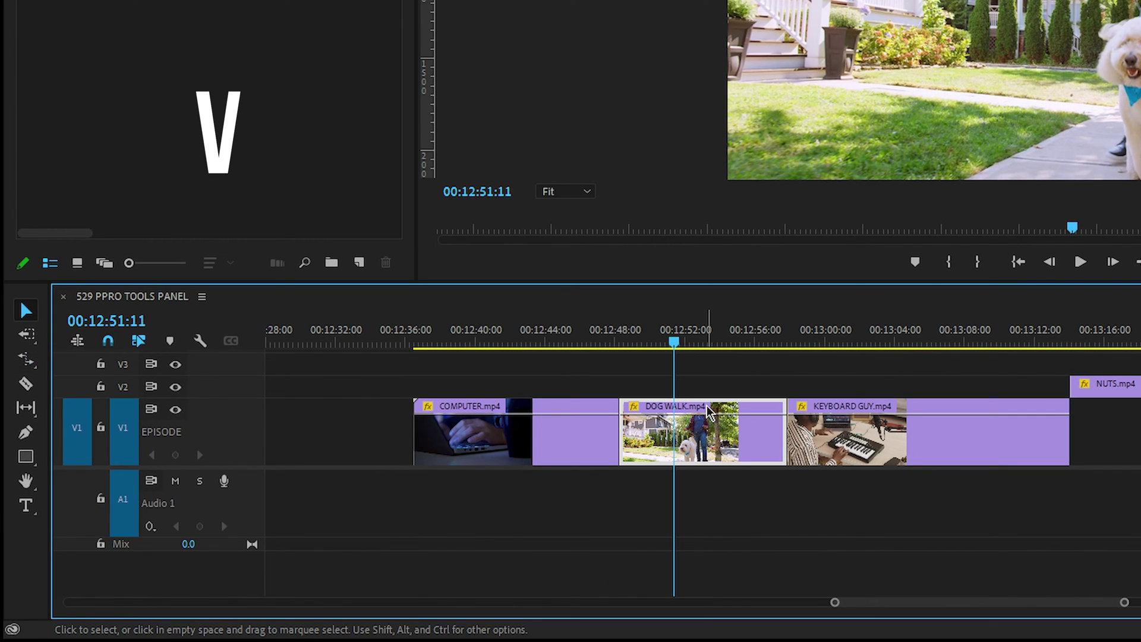
pyautogui.moveTo(708, 409)
pyautogui.mouseDown()
pyautogui.moveTo(711, 374)
pyautogui.moveTo(709, 386)
pyautogui.mouseUp()
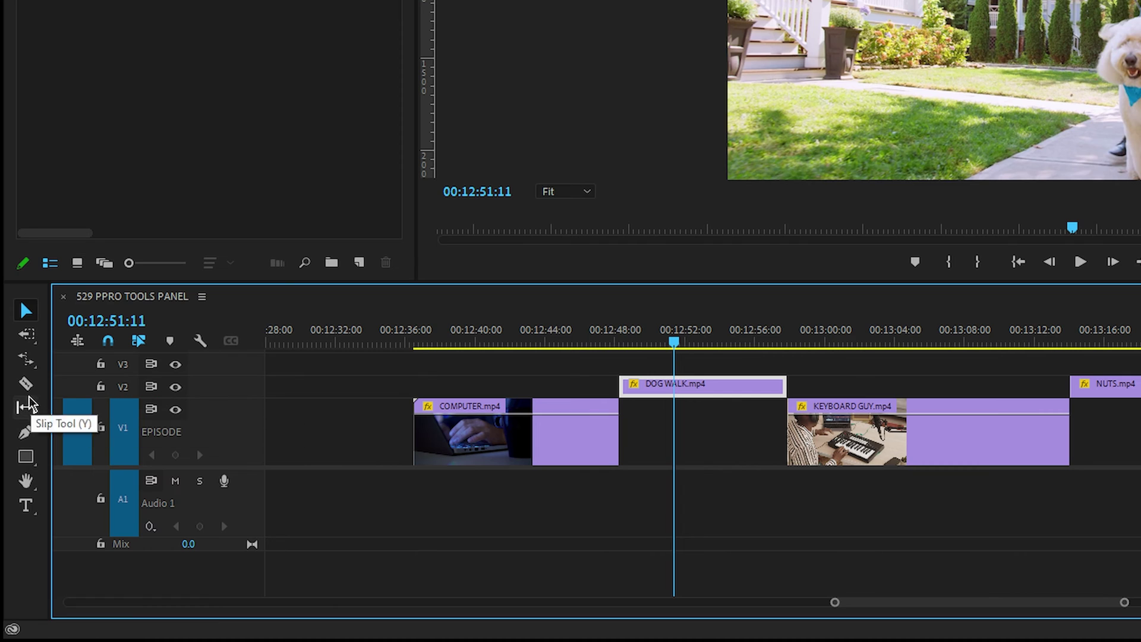
# Step: Slow DOG WALK.mp4 on V2 to 57.14% by extending its end with the Rate Stretch tool
pyautogui.click(22, 363)
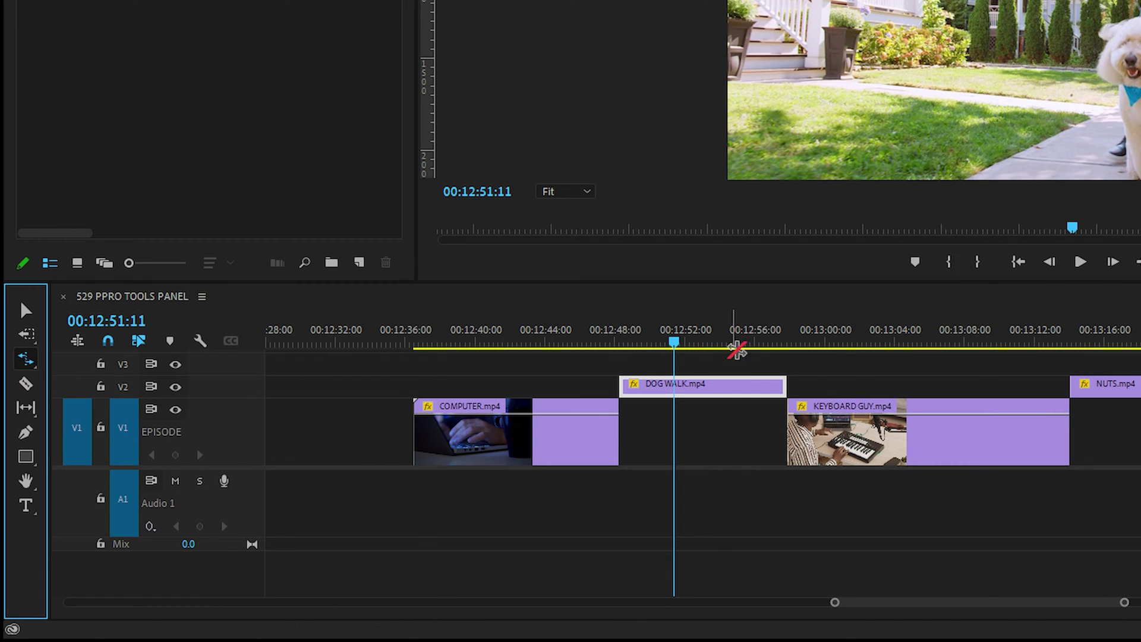
pyautogui.moveTo(782, 385); pyautogui.dragTo(908, 384)
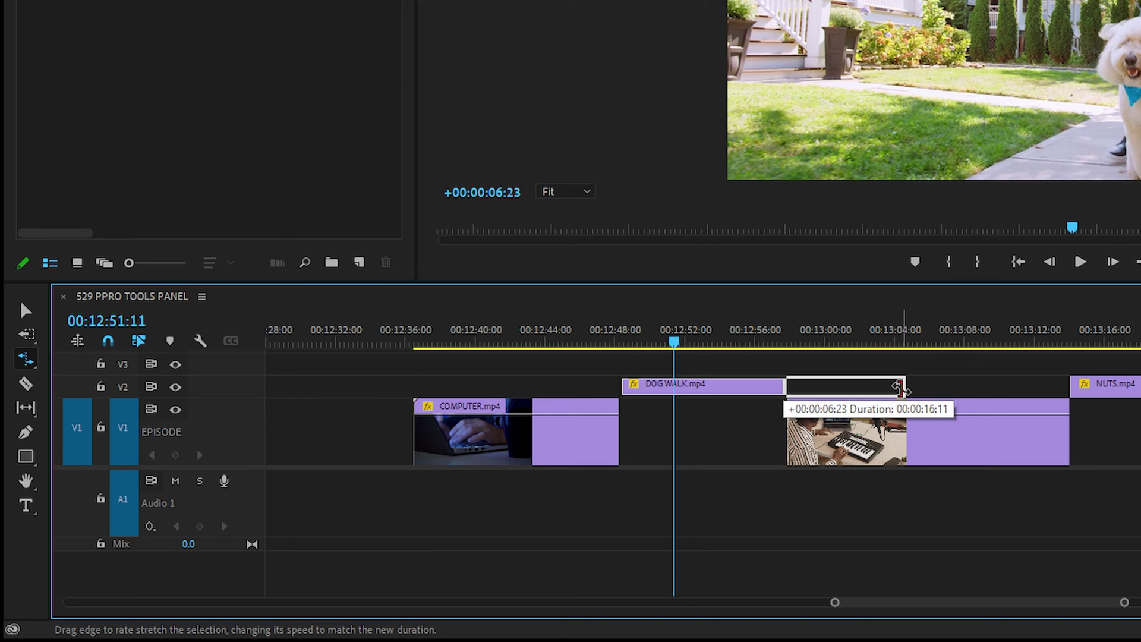
pyautogui.moveTo(908, 383); pyautogui.dragTo(904, 383)
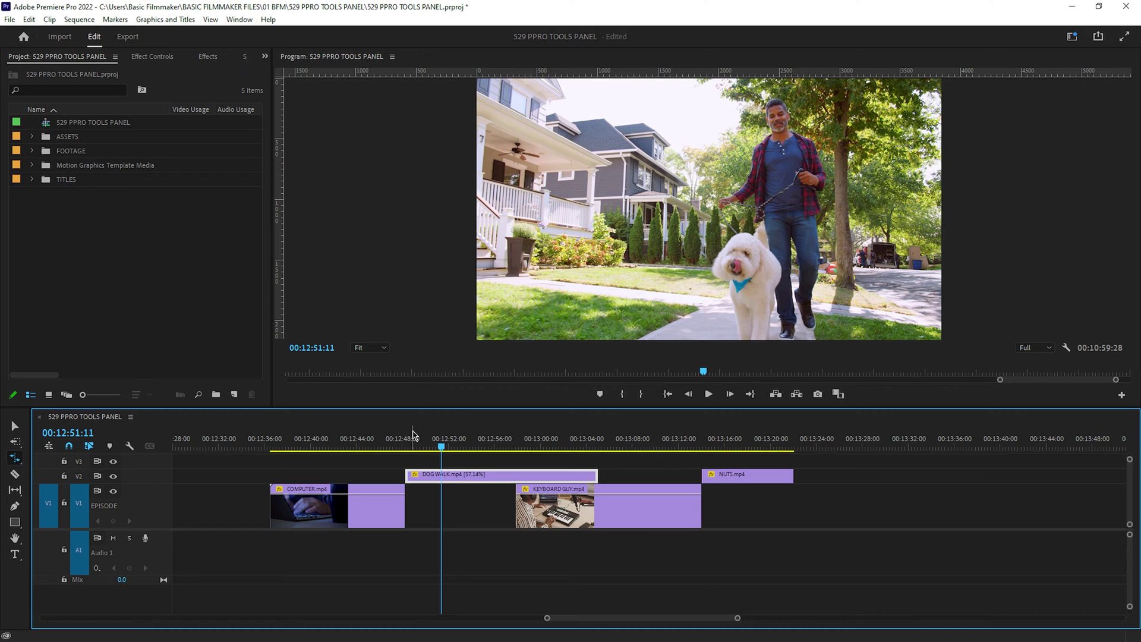
# Step: Scrub through the slowed DOG WALK.mp4 and play it back from near its start
pyautogui.moveTo(409, 435); pyautogui.dragTo(599, 450)
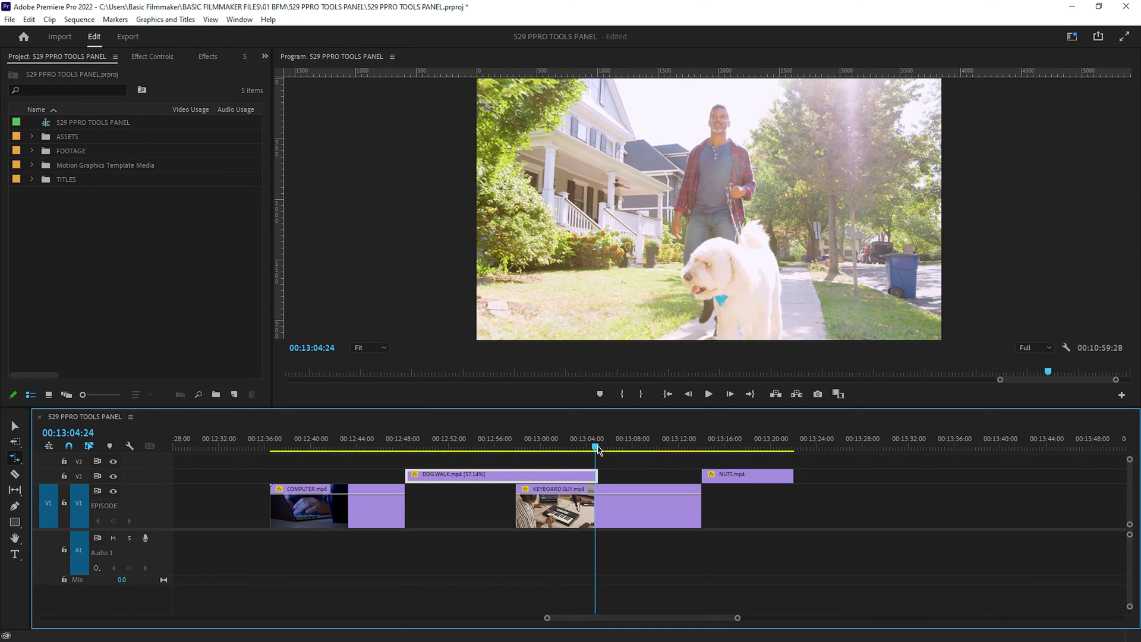
pyautogui.moveTo(598, 450); pyautogui.dragTo(419, 453)
pyautogui.press('space')
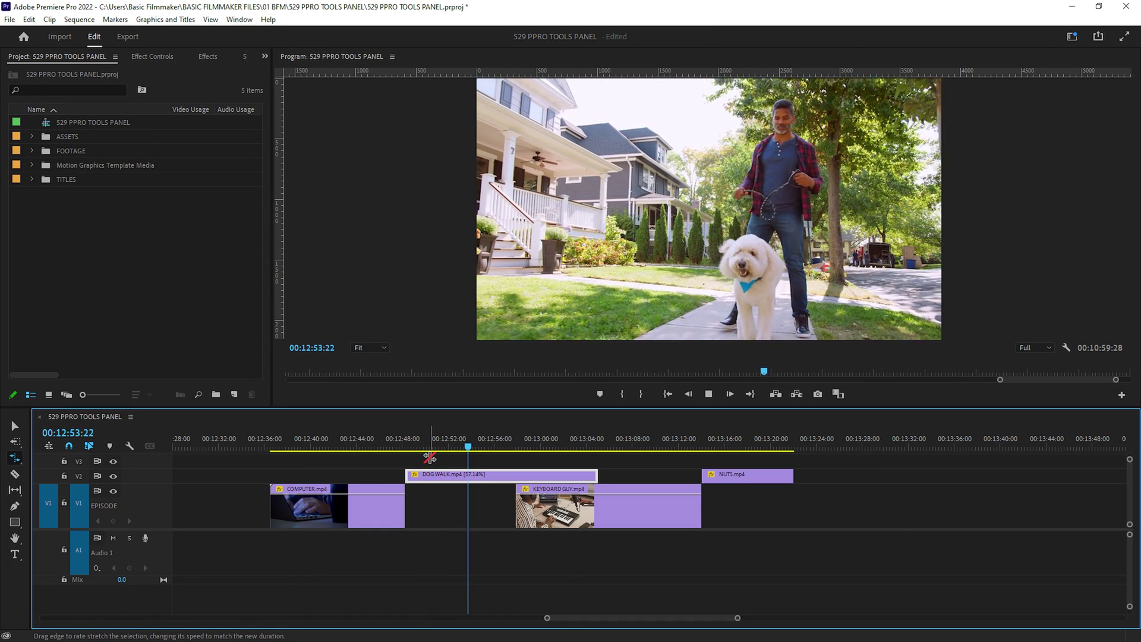
pyautogui.press('space')
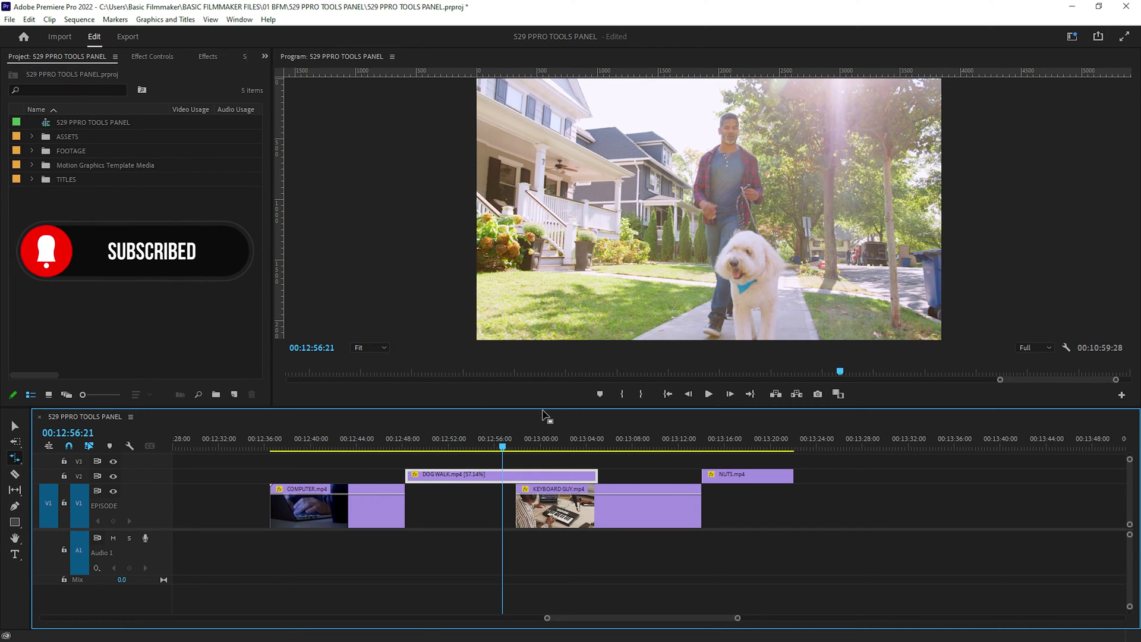
pyautogui.click(430, 441)
pyautogui.press('space')
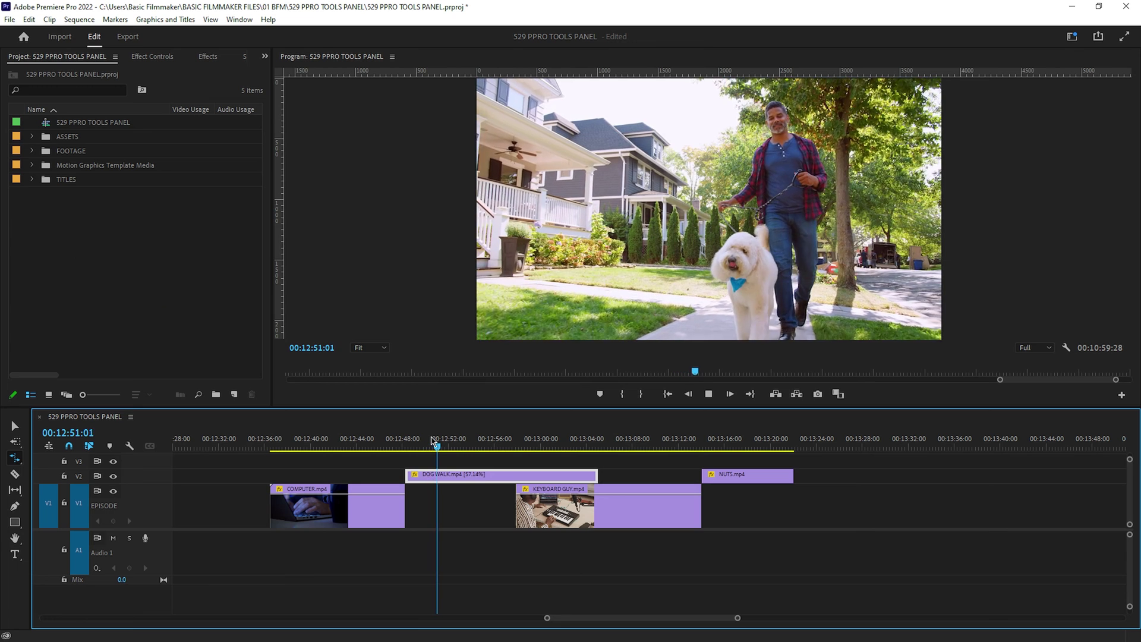
# Step: Shift KEYBOARD GUY.mp4 and NUTS.mp4 later with the Track Select Forward tool and return DOG WALK.mp4 to the gap on V1
pyautogui.press('v')
pyautogui.click(597, 515)
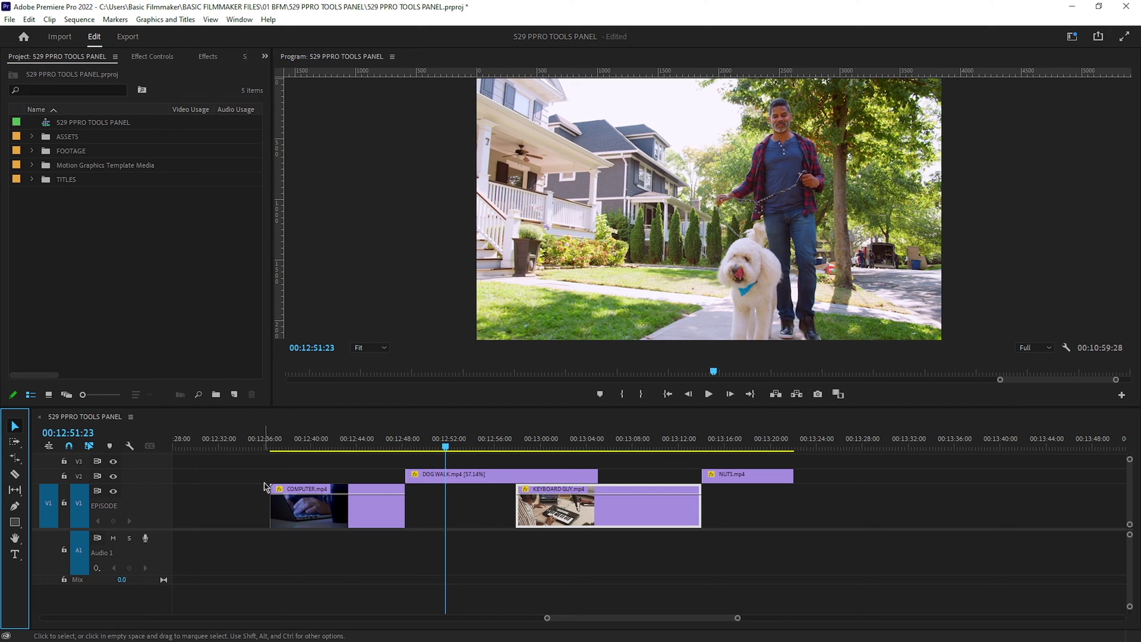
pyautogui.press('a')
pyautogui.moveTo(615, 507); pyautogui.dragTo(715, 501)
pyautogui.press('v')
pyautogui.click(504, 499)
pyautogui.moveTo(504, 500); pyautogui.dragTo(504, 501)
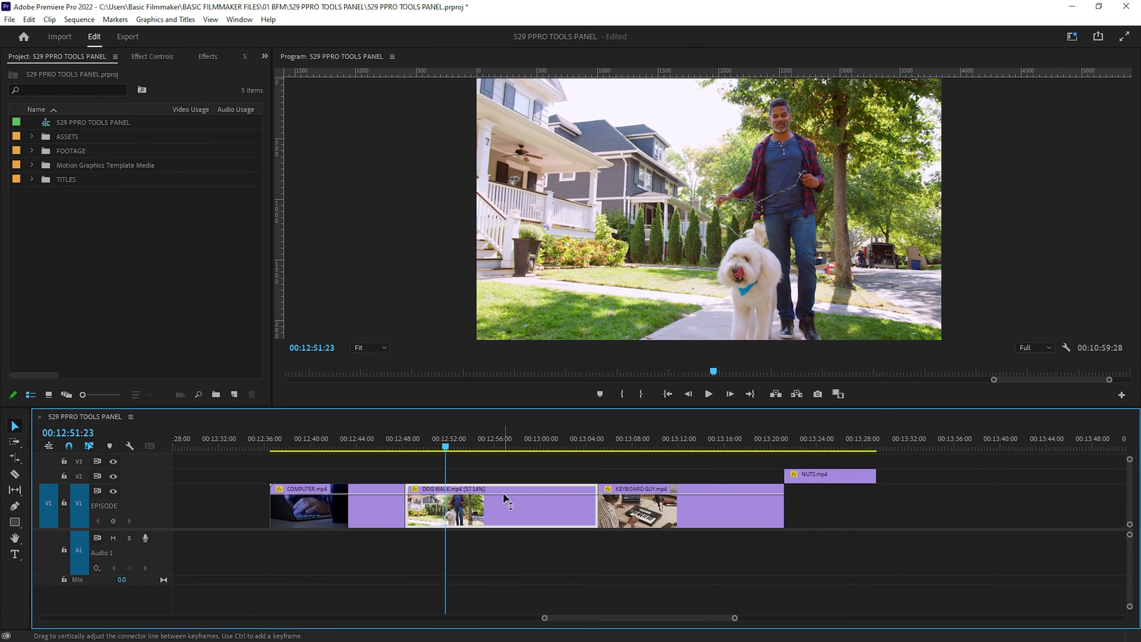
pyautogui.press('space')
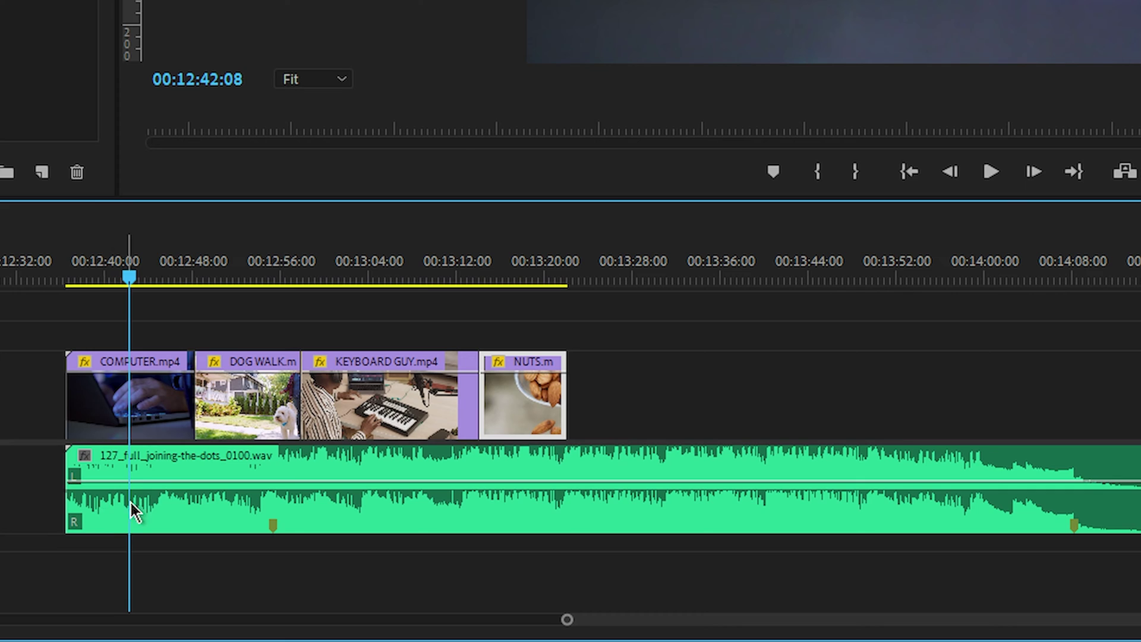
# Step: Shorten 127_full_joining-the-dots_0100.wav towards the end of NUTS.mp4 with the Remix tool, and extend it to a target duration of 00:00:54:17
pyautogui.click(195, 491)
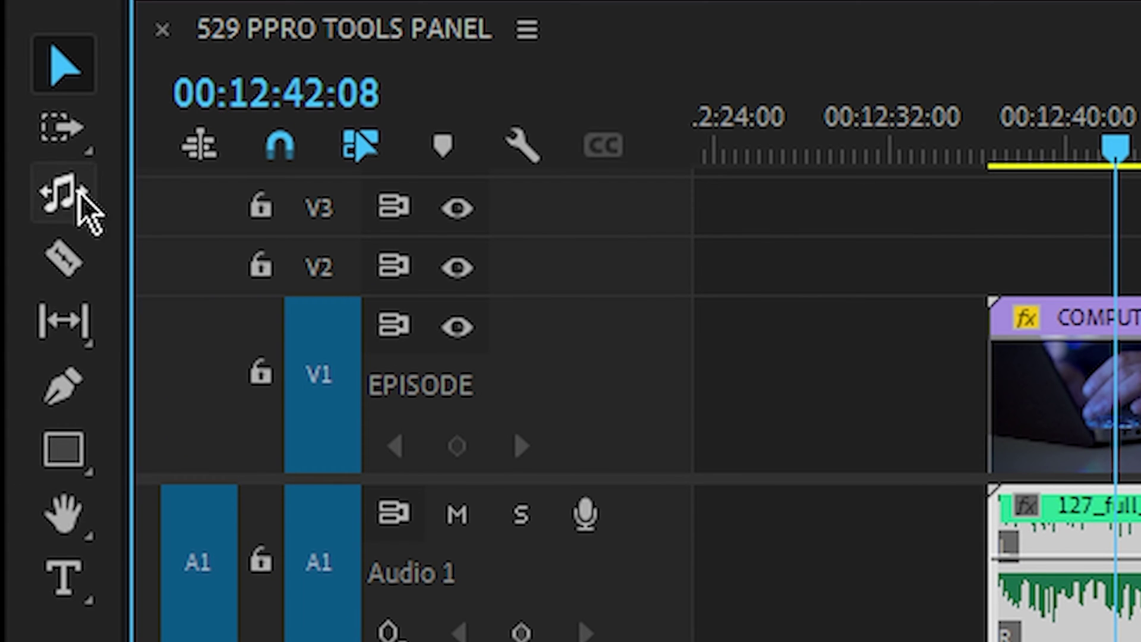
pyautogui.click(63, 202)
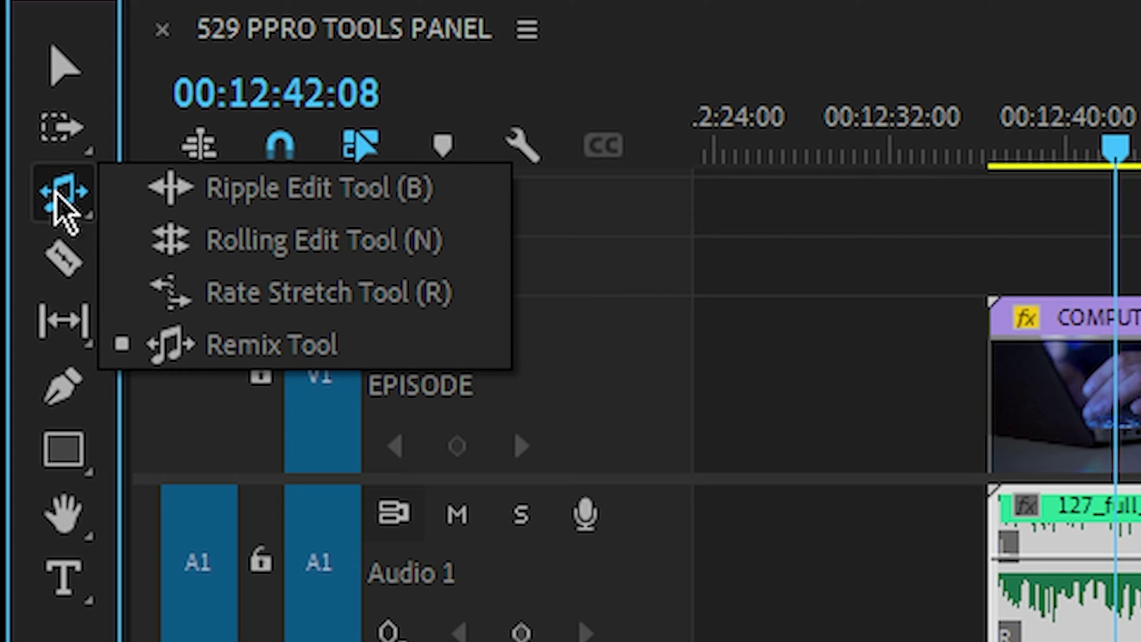
pyautogui.click(220, 348)
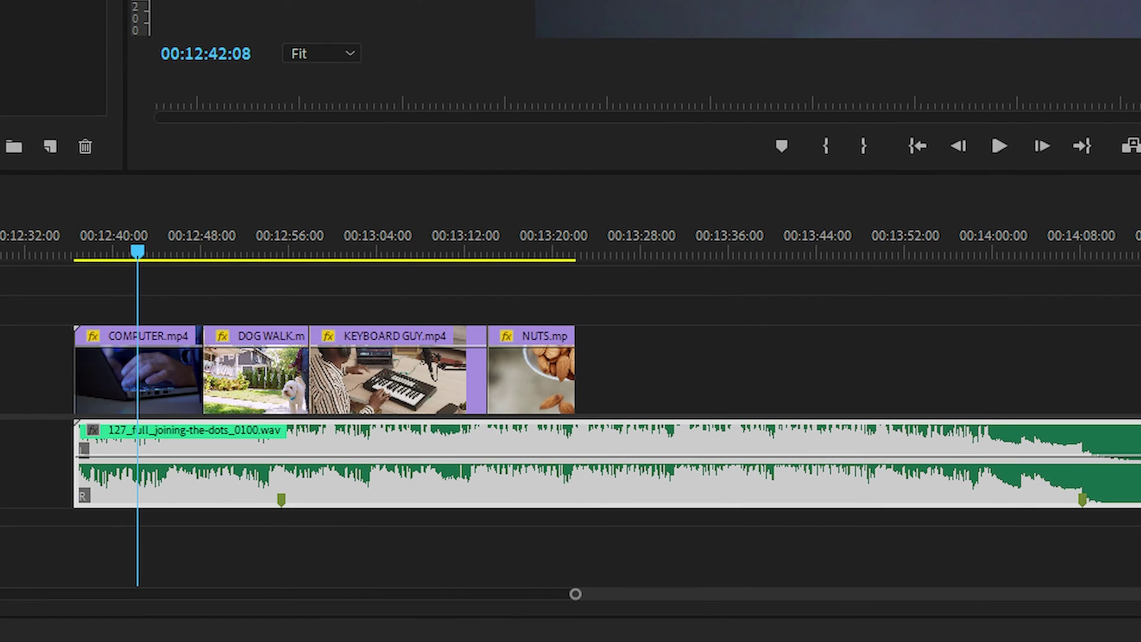
pyautogui.moveTo(1138, 475); pyautogui.dragTo(575, 500)
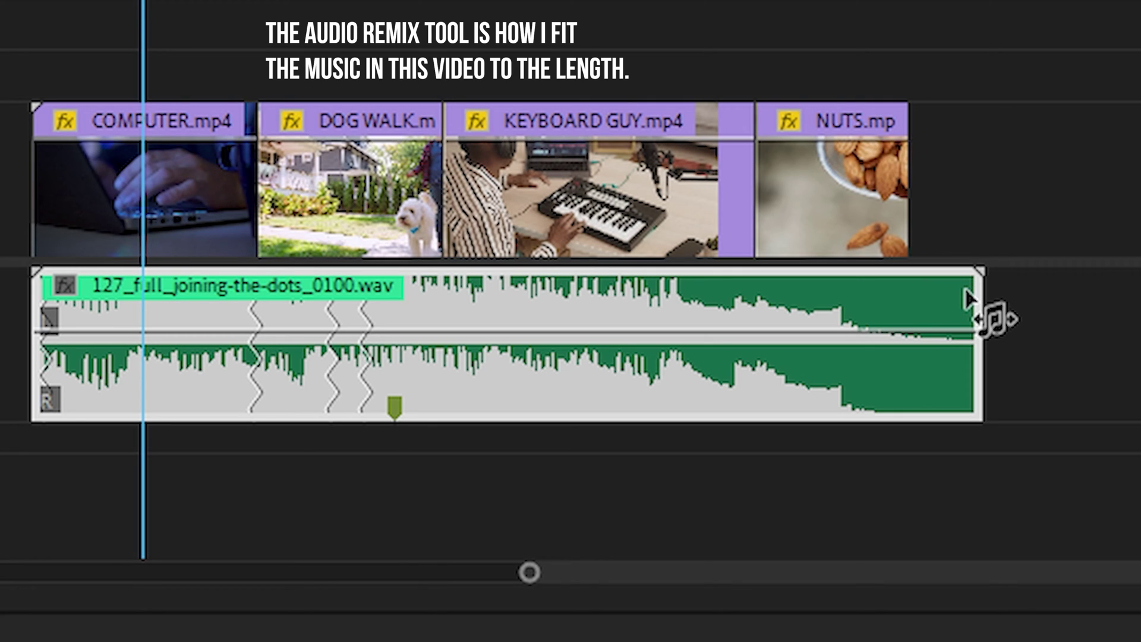
pyautogui.moveTo(974, 309); pyautogui.dragTo(1091, 307)
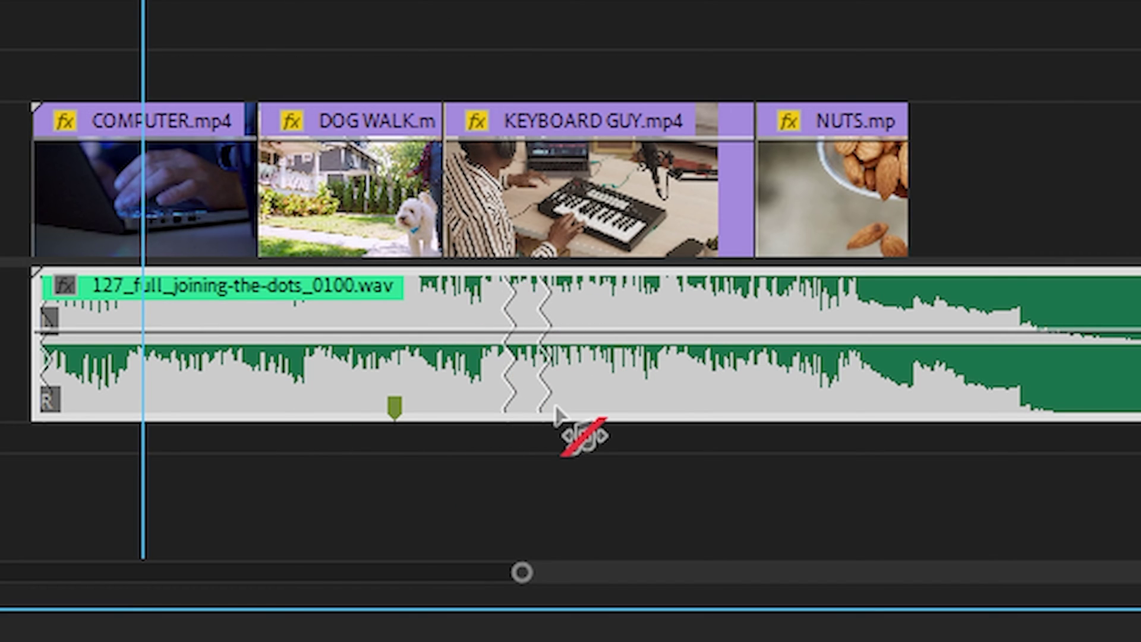
# Step: Open the customization settings for the music's remix duration and raise its Segments and Variations
pyautogui.click(592, 3)
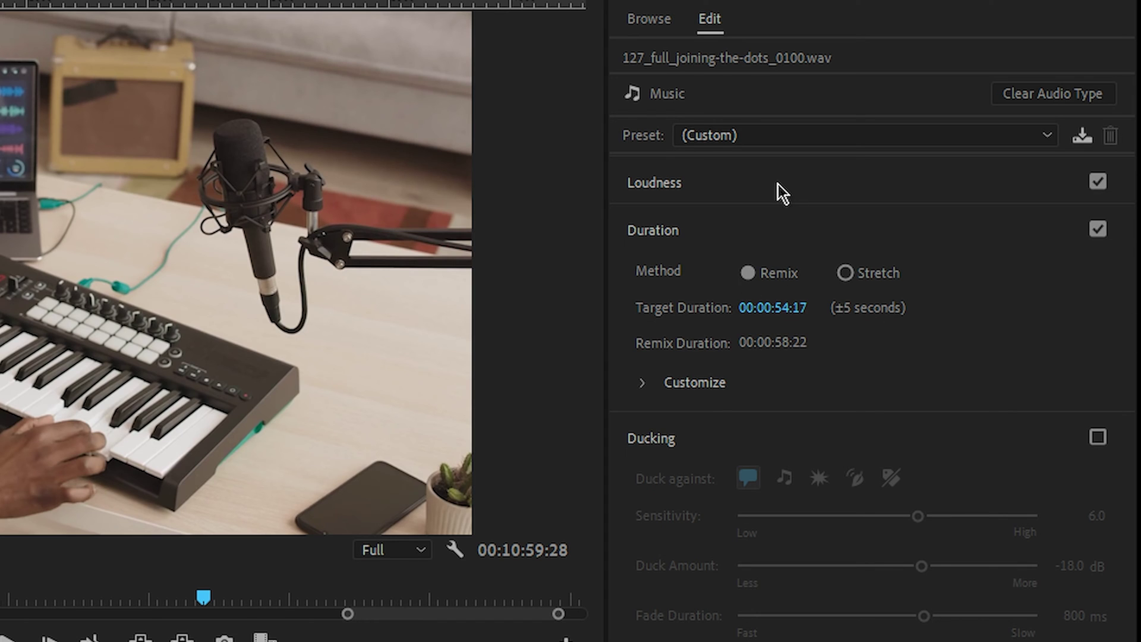
pyautogui.click(642, 385)
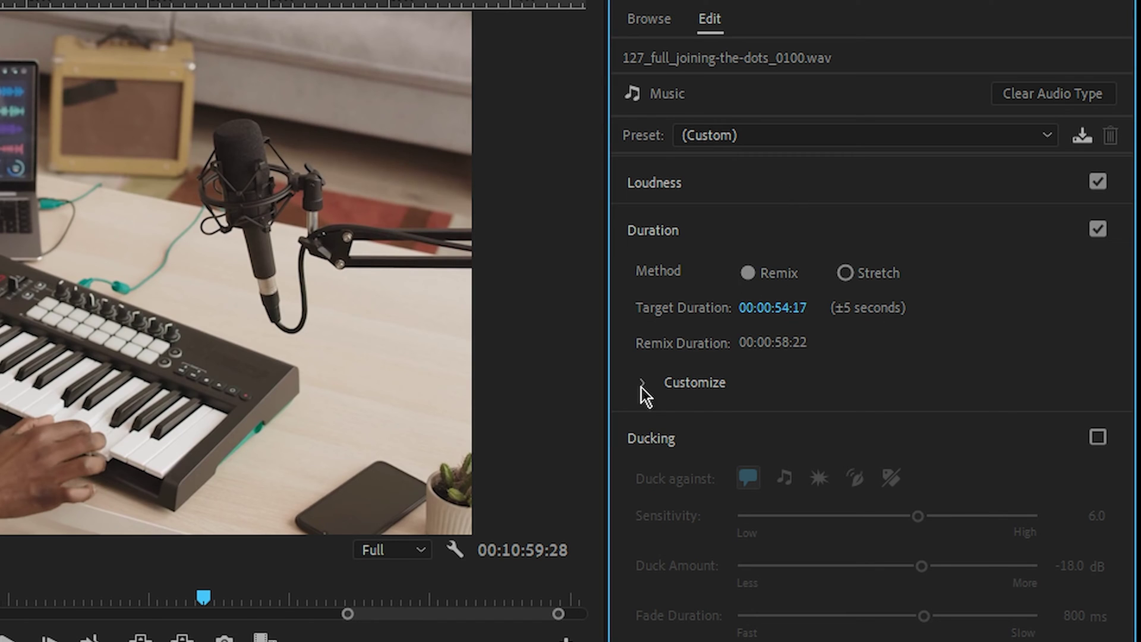
pyautogui.click(642, 386)
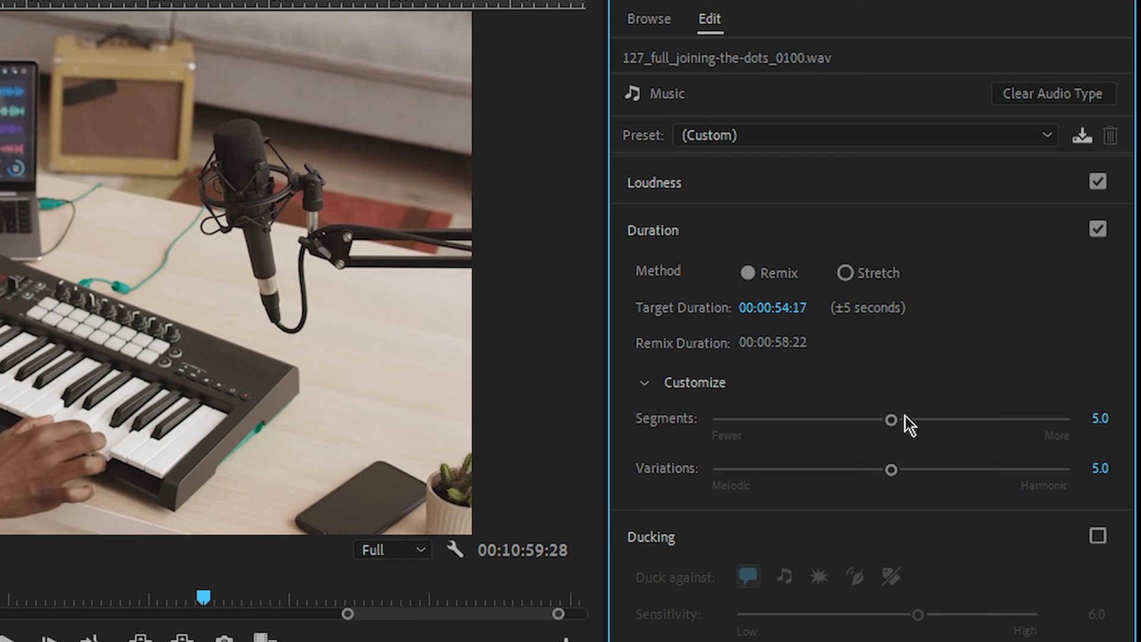
pyautogui.moveTo(891, 423); pyautogui.dragTo(926, 426)
pyautogui.moveTo(900, 472); pyautogui.dragTo(1024, 480)
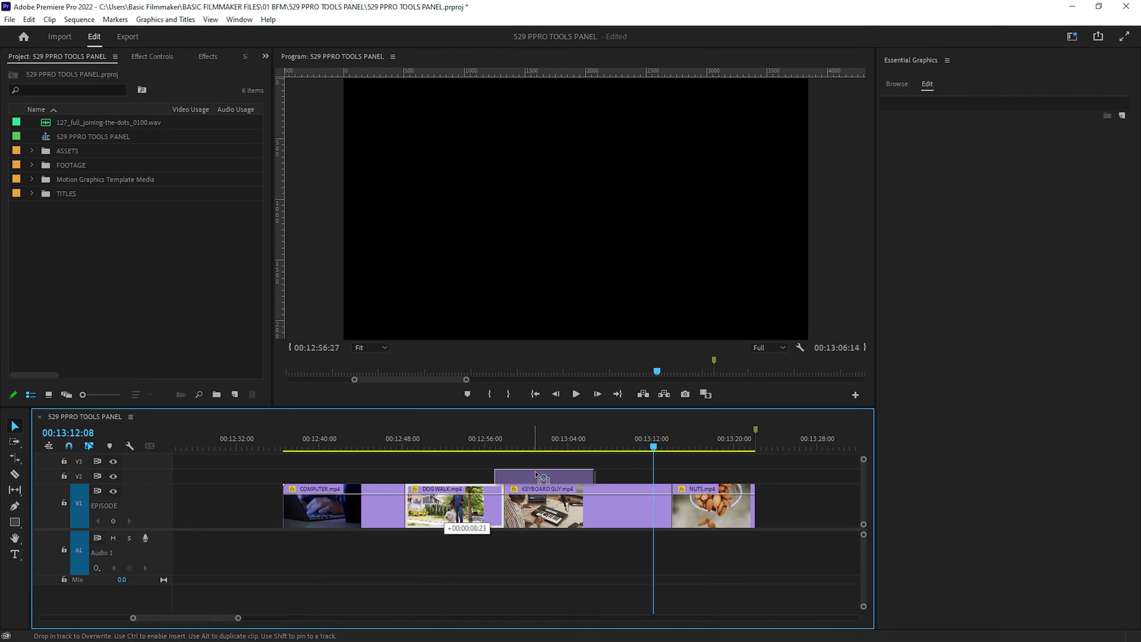
# Step: Stack DOG WALK.mp4 on V2 and COMPUTER.mp4 on V3 above KEYBOARD GUY.mp4
pyautogui.moveTo(478, 490); pyautogui.dragTo(594, 467)
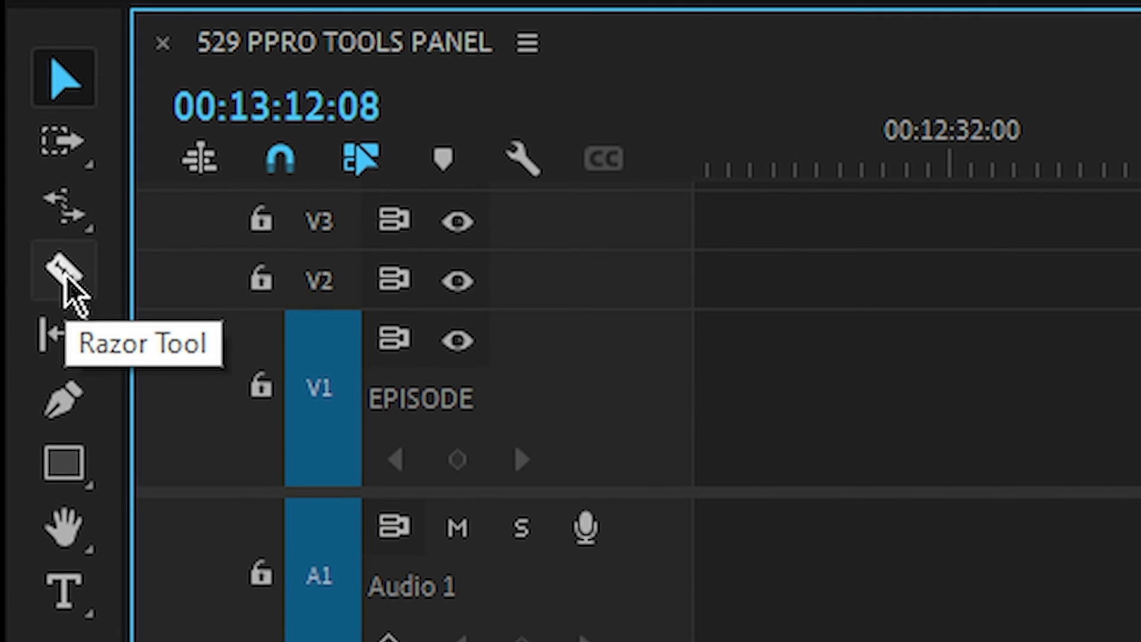
# Step: Cut KEYBOARD GUY.mp4 on V1 into four pieces with the Razor tool, and undo the cuts
pyautogui.click(66, 279)
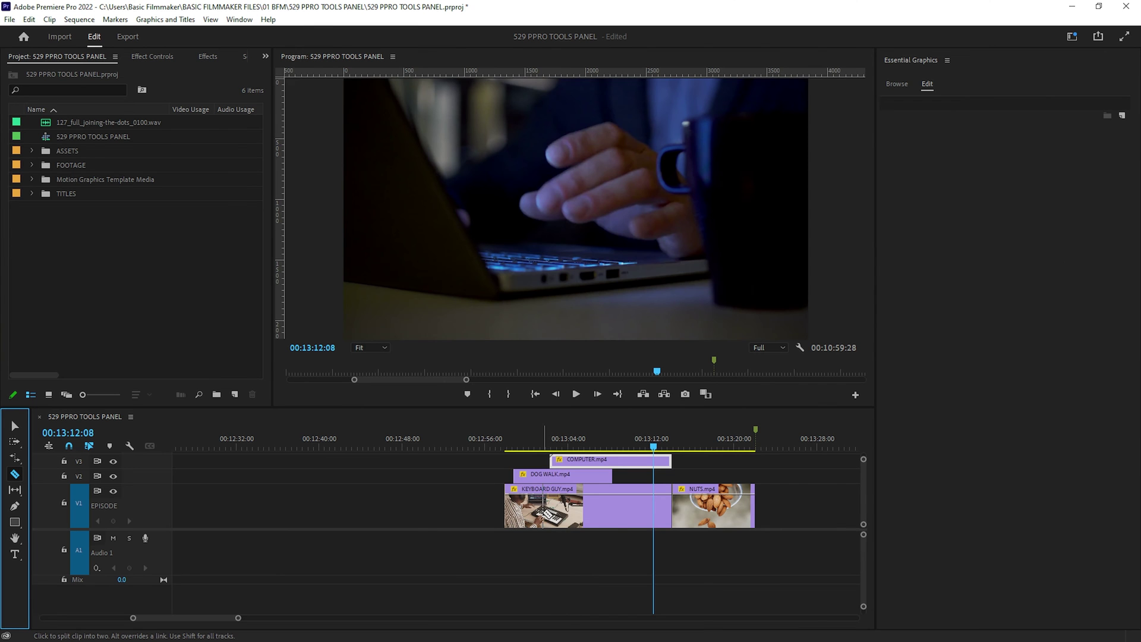
pyautogui.click(542, 505)
pyautogui.click(585, 505)
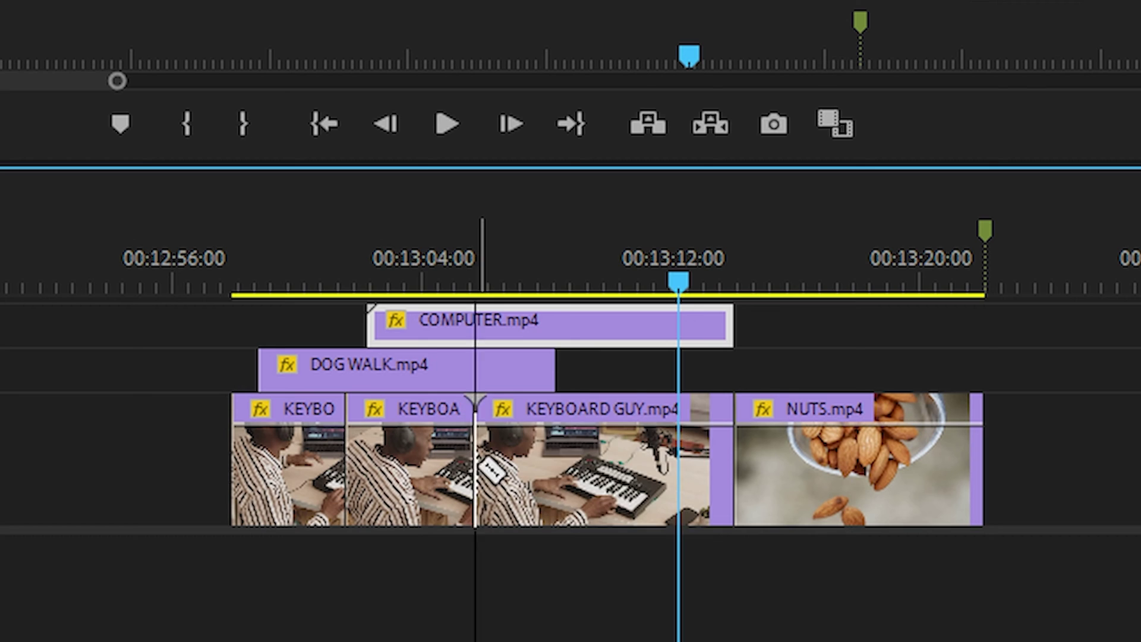
pyautogui.click(630, 458)
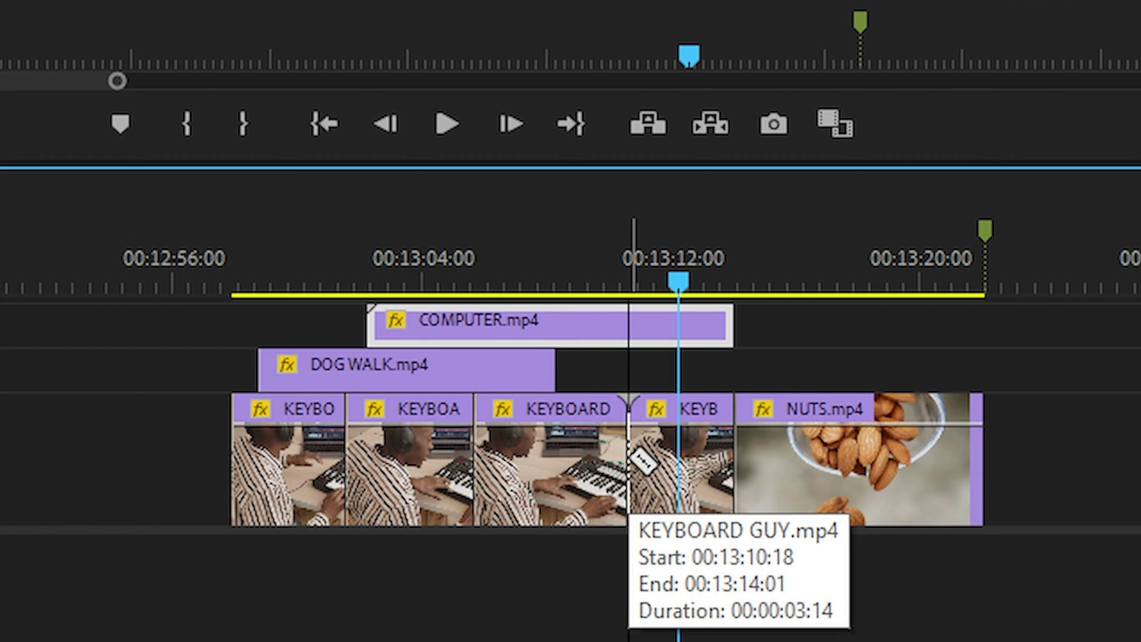
pyautogui.press('v')
pyautogui.moveTo(113, 444); pyautogui.dragTo(696, 454)
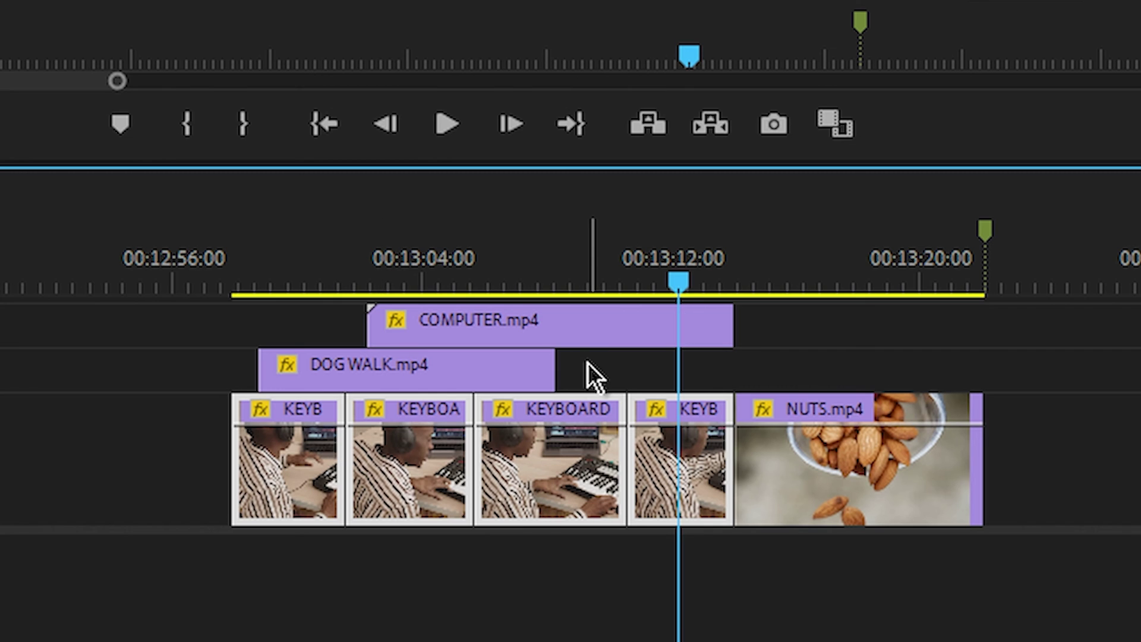
pyautogui.hotkey('ctrl', 'z')
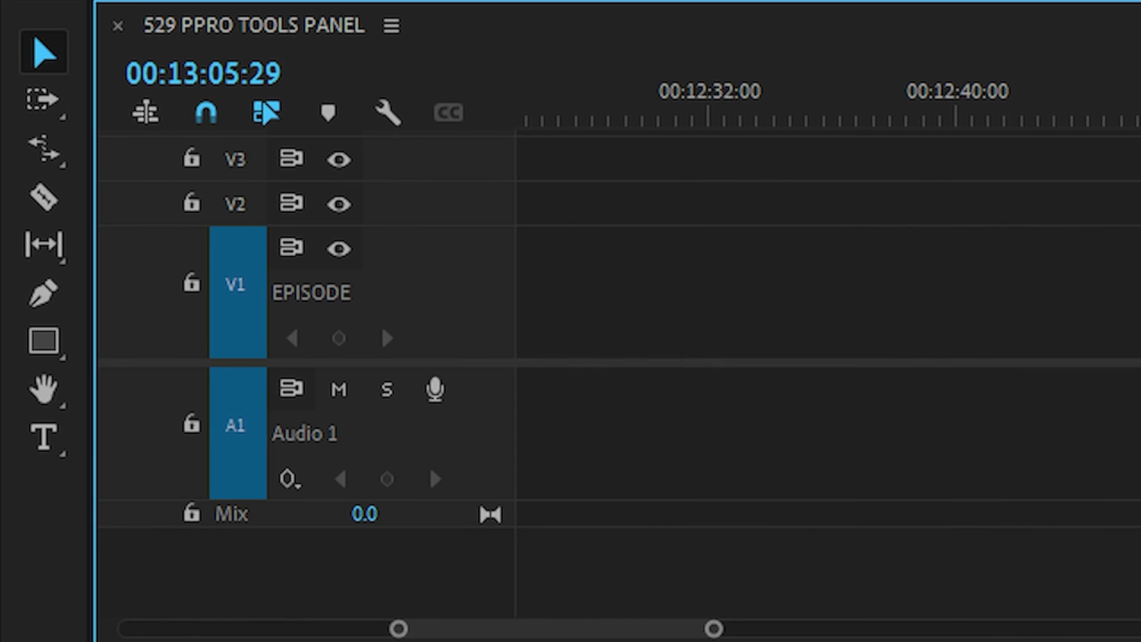
# Step: Cut the clips on V1, V2 and V3 at the same point with the Razor tool, splitting all tracks at once
pyautogui.click(43, 197)
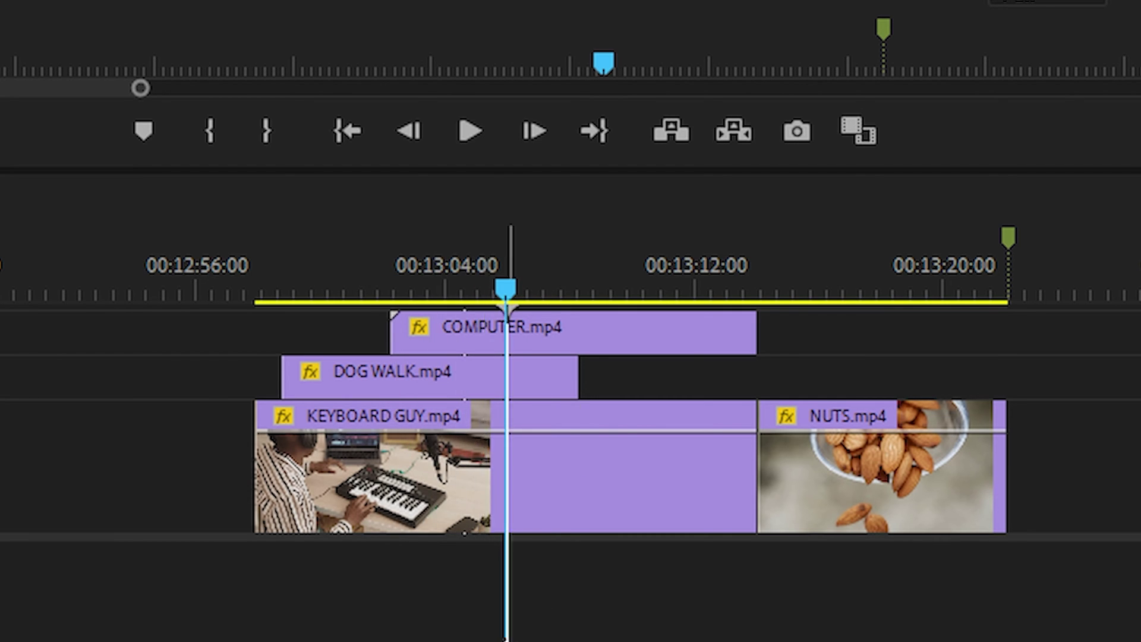
pyautogui.keyDown('shift'); pyautogui.click(519, 619); pyautogui.keyUp('shift')
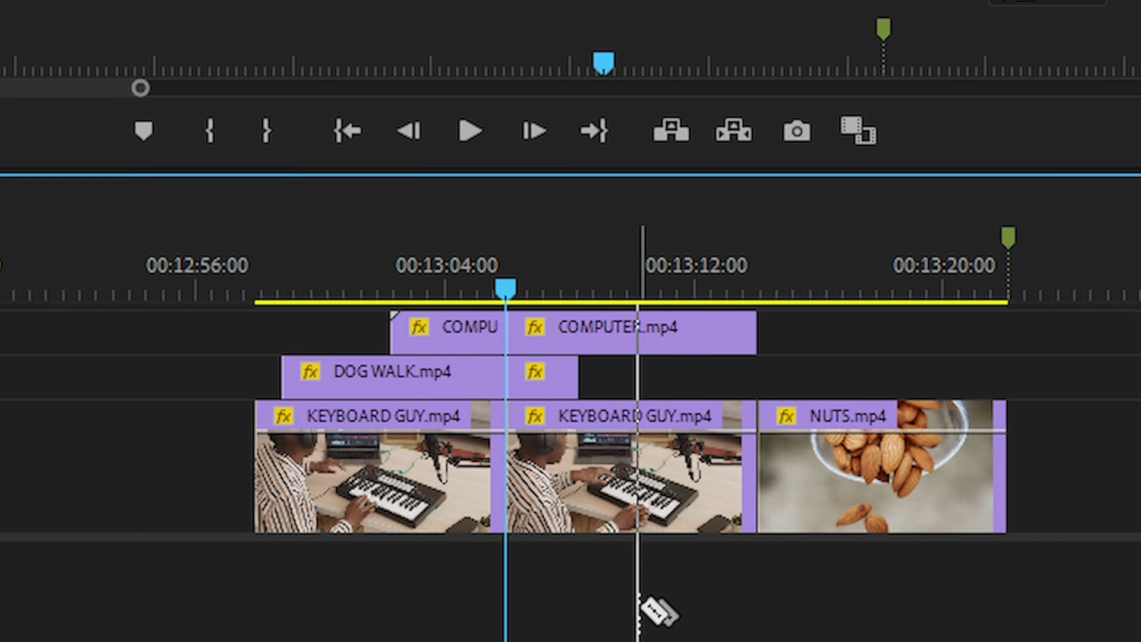
pyautogui.keyDown('shift'); pyautogui.click(432, 615); pyautogui.keyUp('shift')
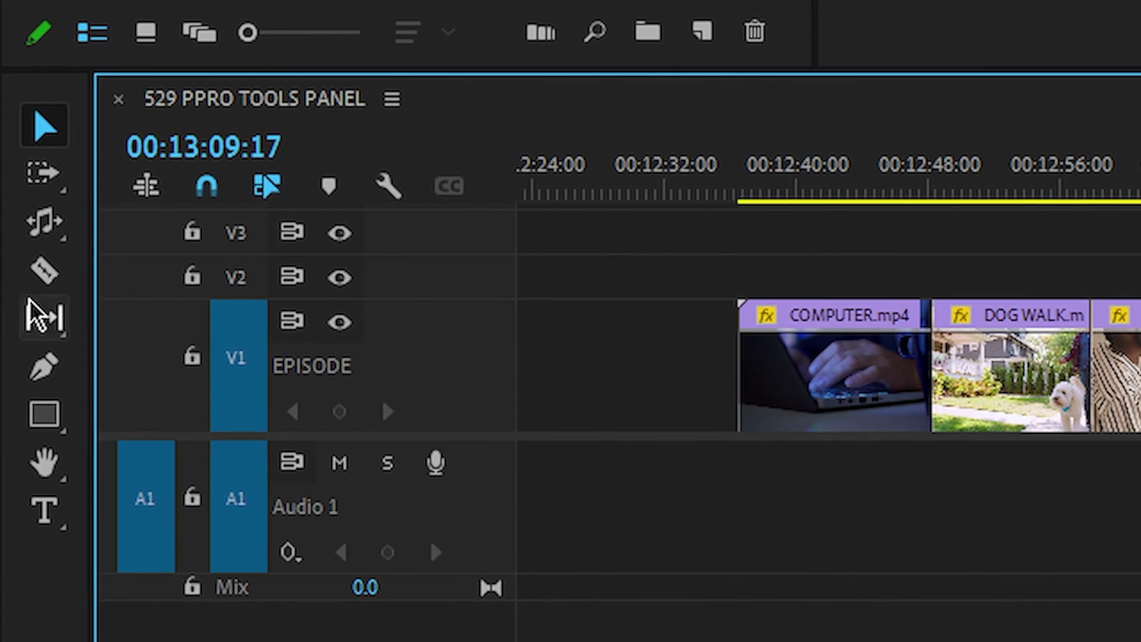
# Step: Cut KEYBOARD GUY.mp4 on V1 into three pieces with the Razor tool
pyautogui.click(42, 273)
pyautogui.click(748, 342)
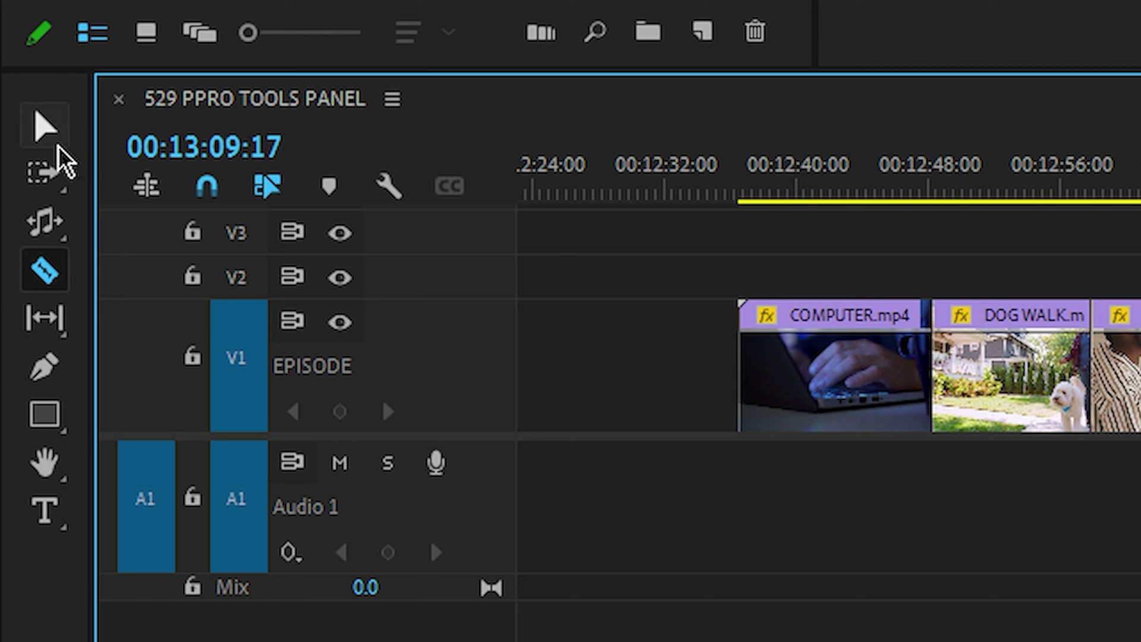
pyautogui.click(48, 130)
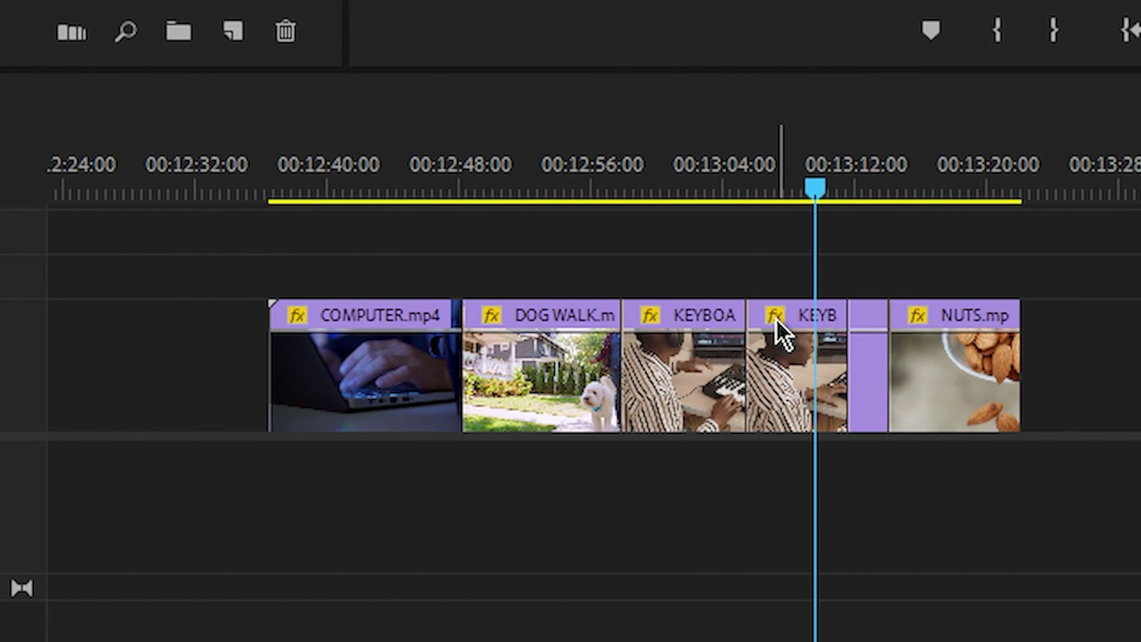
# Step: Ripple delete the middle piece of KEYBOARD GUY.mp4, scrub across the closed gap, and undo the deletion
pyautogui.click(782, 315)
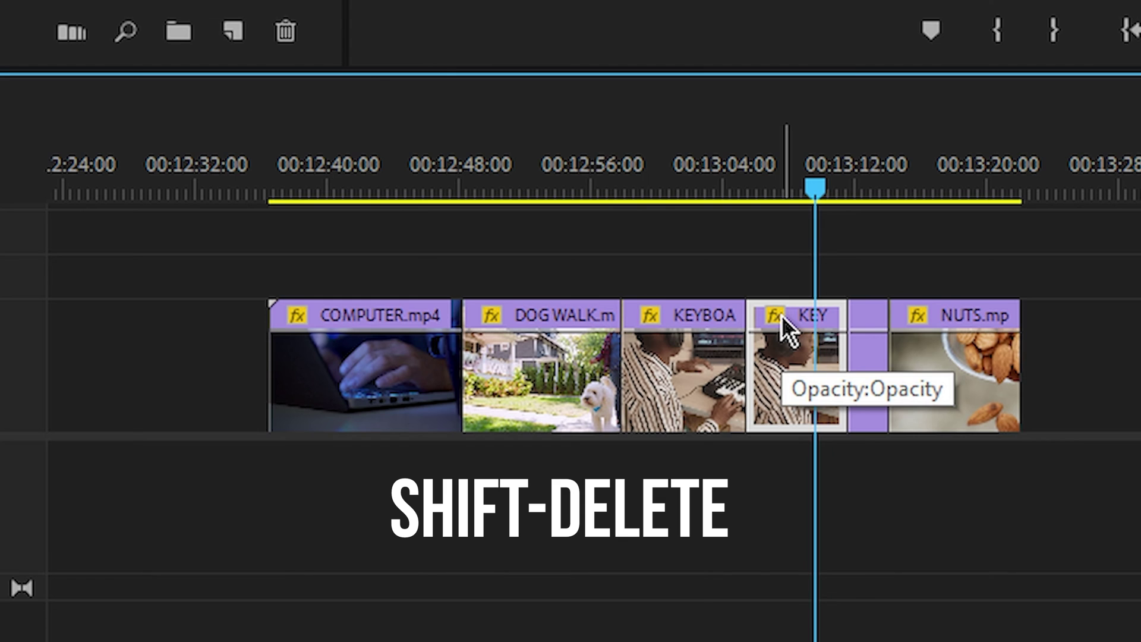
pyautogui.hotkey('shift', 'Delete')
pyautogui.click(664, 178)
pyautogui.moveTo(665, 178); pyautogui.dragTo(768, 185)
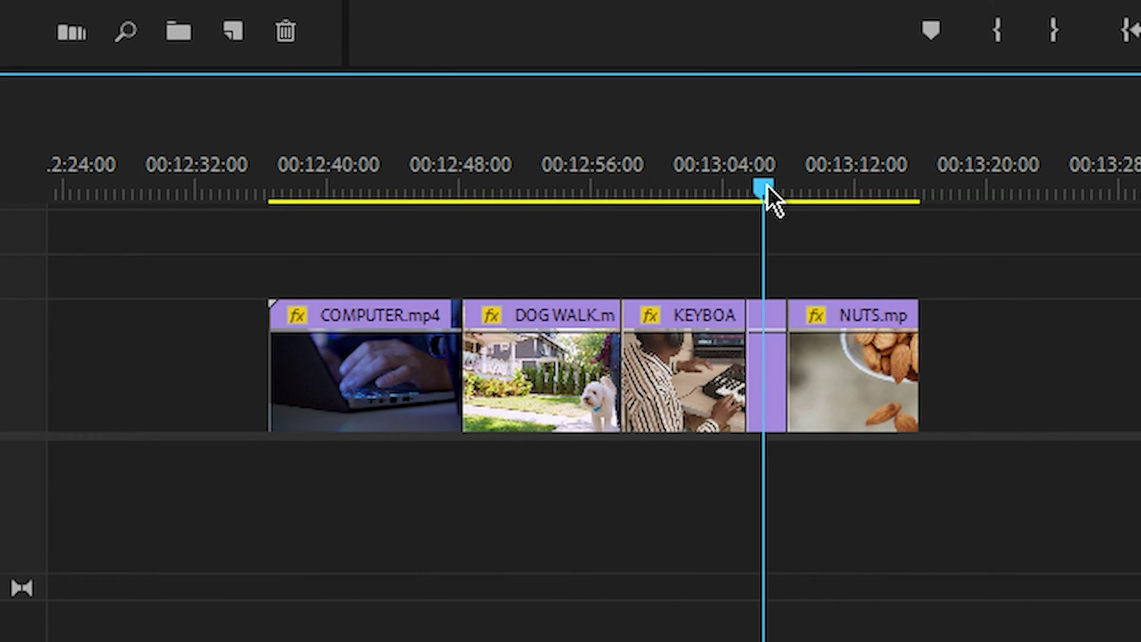
pyautogui.hotkey('ctrl', 'z')
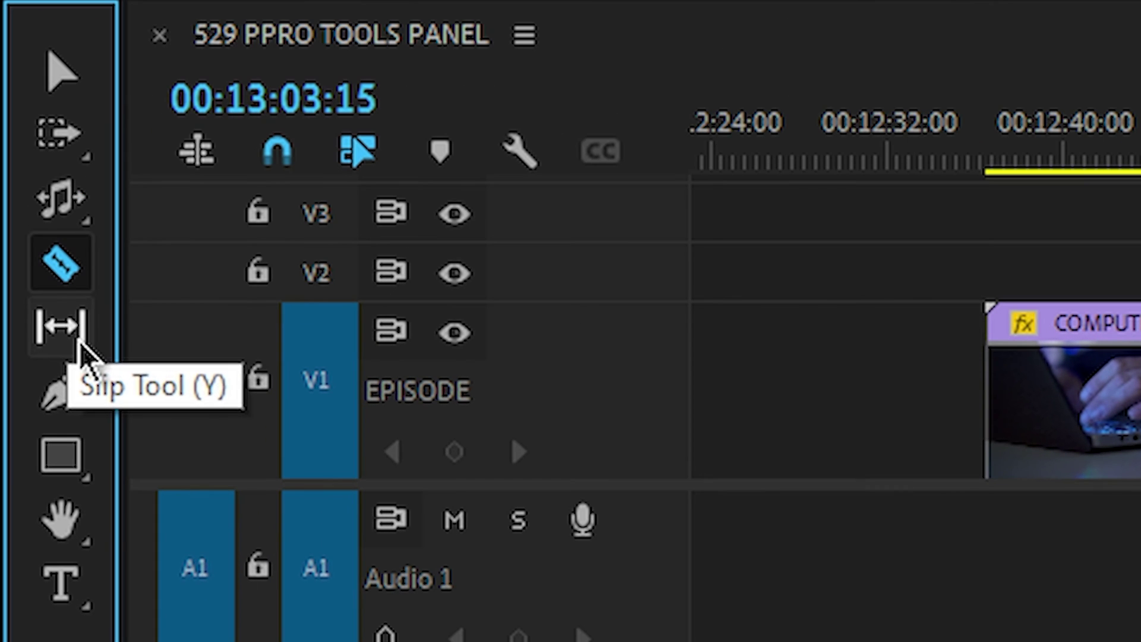
# Step: Slip the footage inside DOG WALK.mp4 on V1 with the Slip tool, and scrub through the clip to review it
pyautogui.click(83, 355)
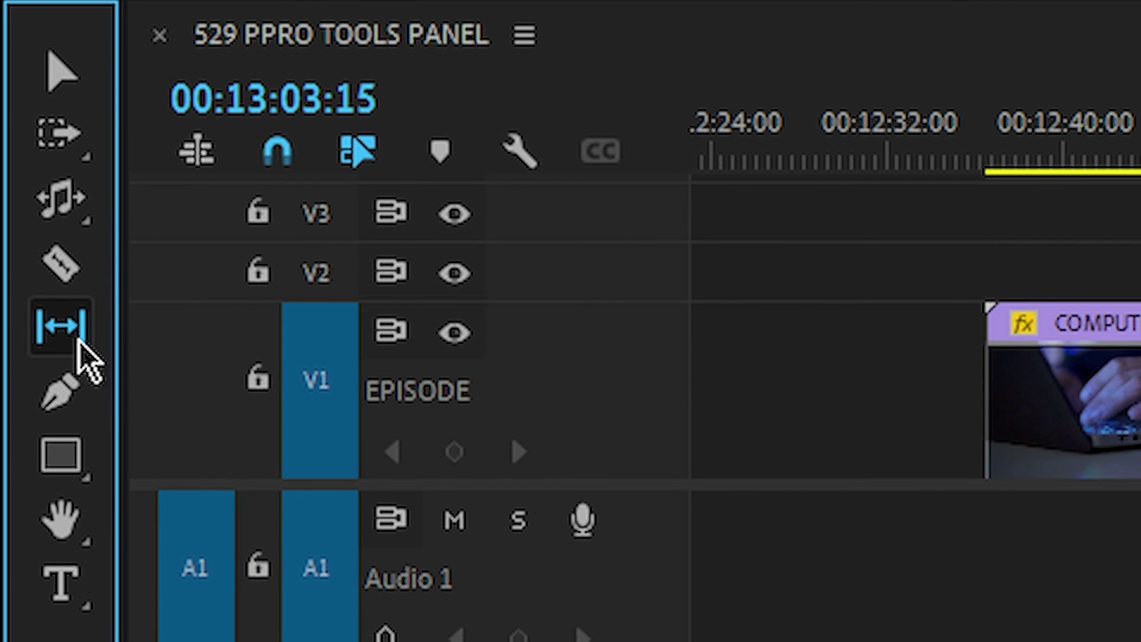
pyautogui.click(79, 342)
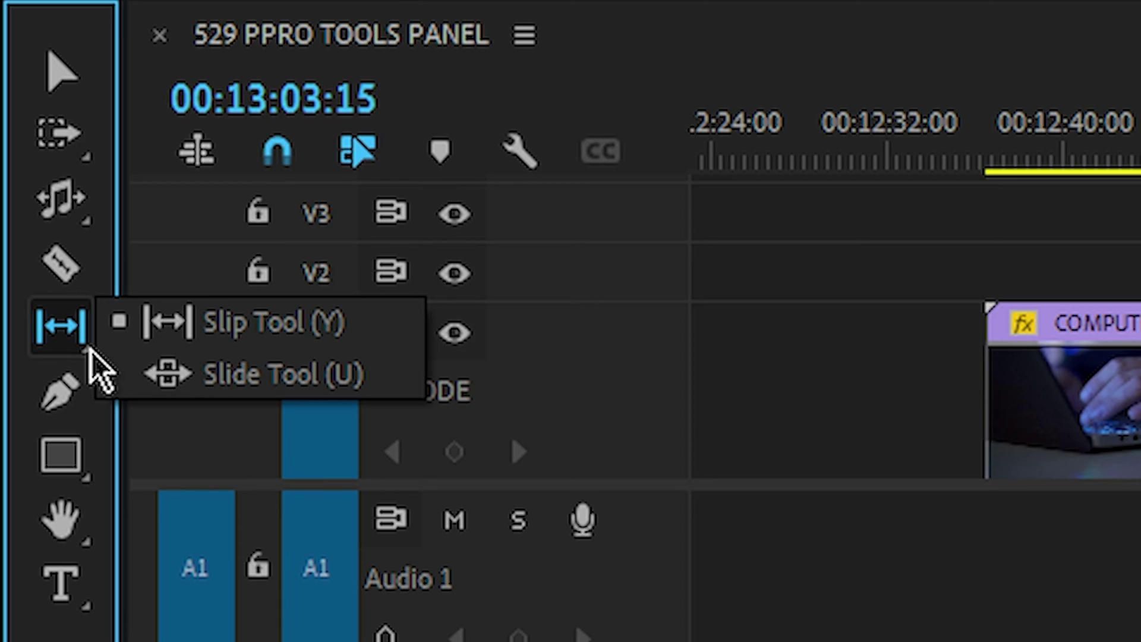
pyautogui.moveTo(357, 439)
pyautogui.mouseDown()
pyautogui.moveTo(306, 439)
pyautogui.moveTo(369, 434)
pyautogui.moveTo(337, 438)
pyautogui.mouseUp()
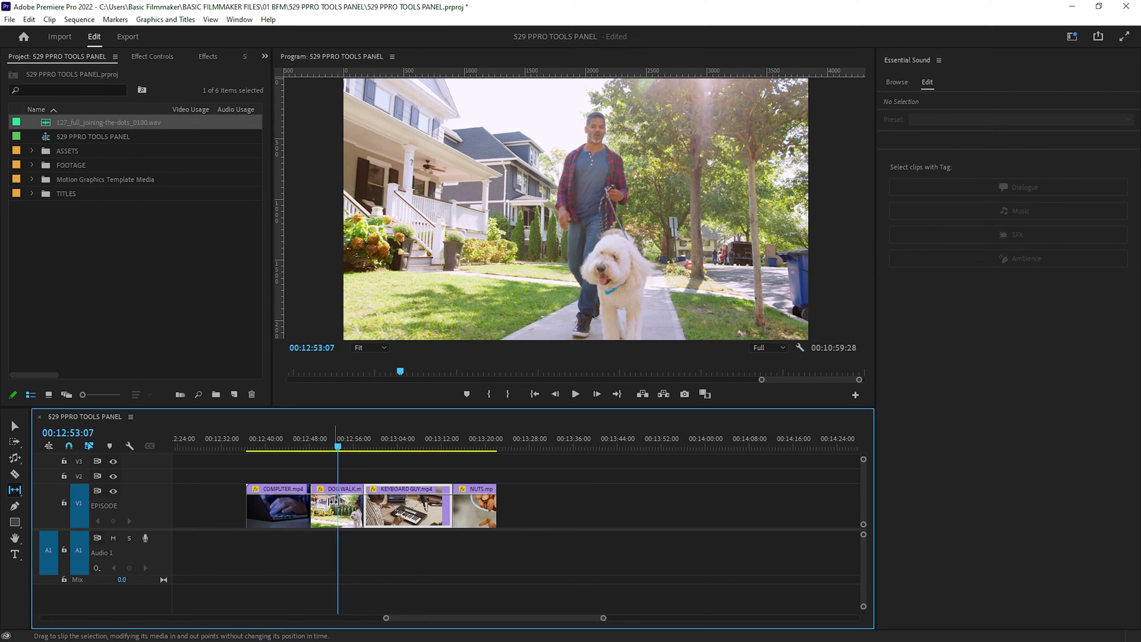
pyautogui.click(334, 501)
pyautogui.moveTo(334, 501); pyautogui.dragTo(332, 528)
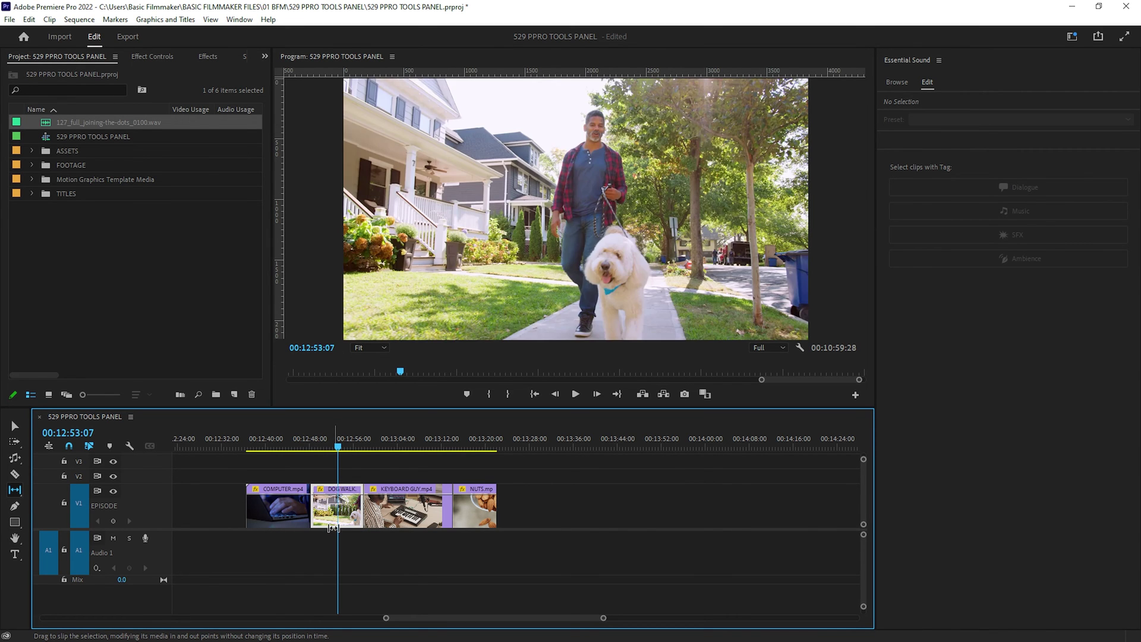
pyautogui.moveTo(321, 443); pyautogui.dragTo(347, 443)
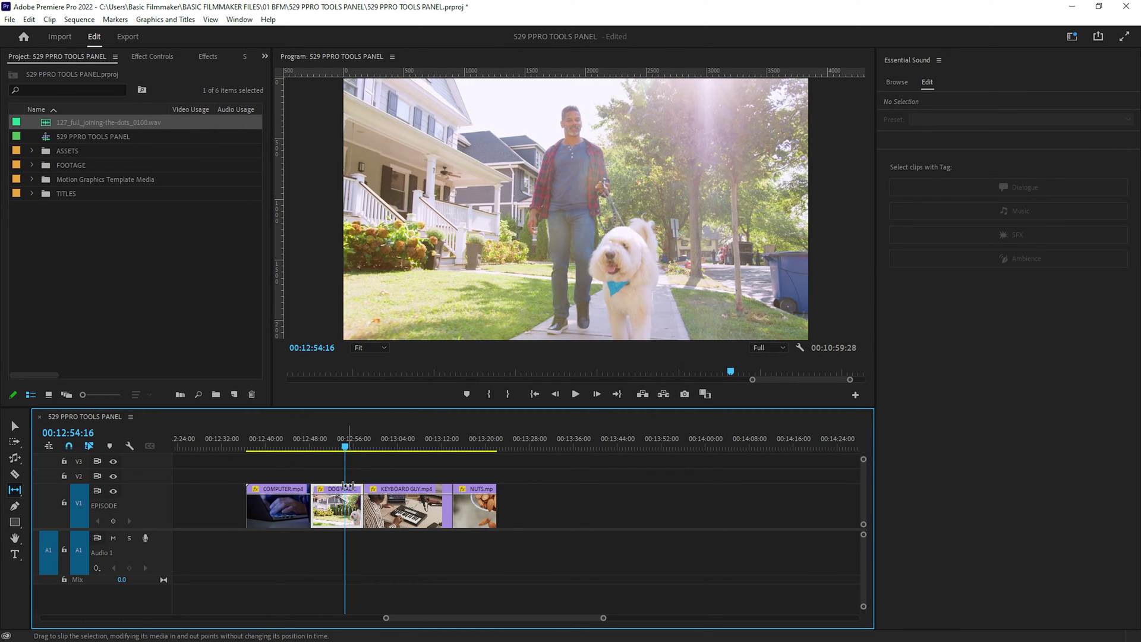
# Step: Slide DOG WALK.mp4 earlier by 00:00:02:02 between its neighbouring clips with the Slide tool, and scrub through the result
pyautogui.click(15, 490)
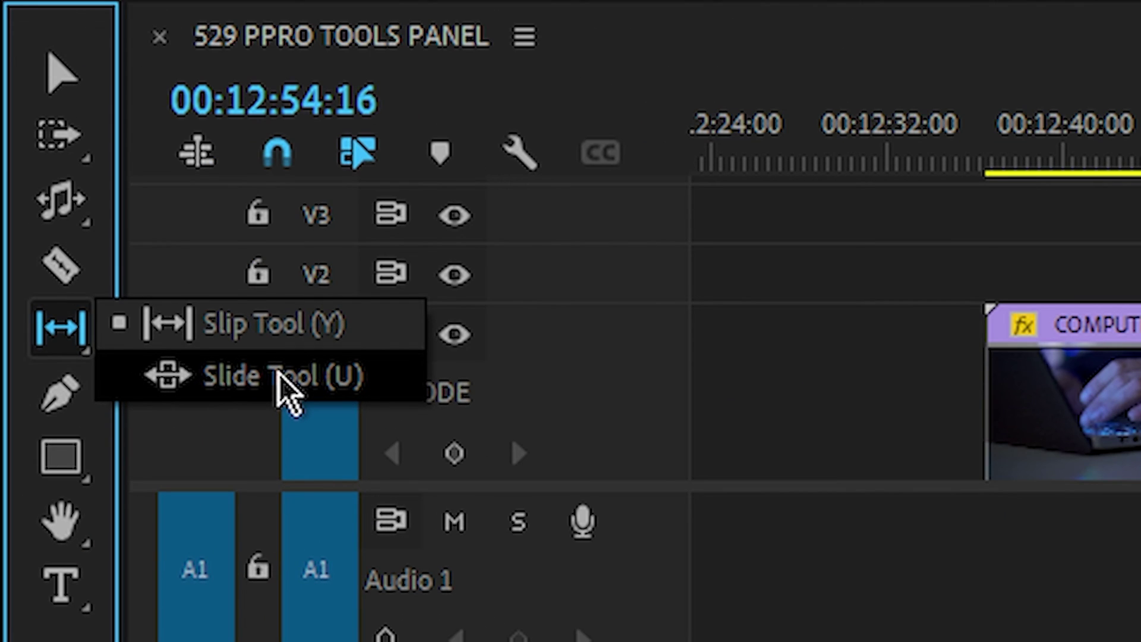
pyautogui.click(280, 376)
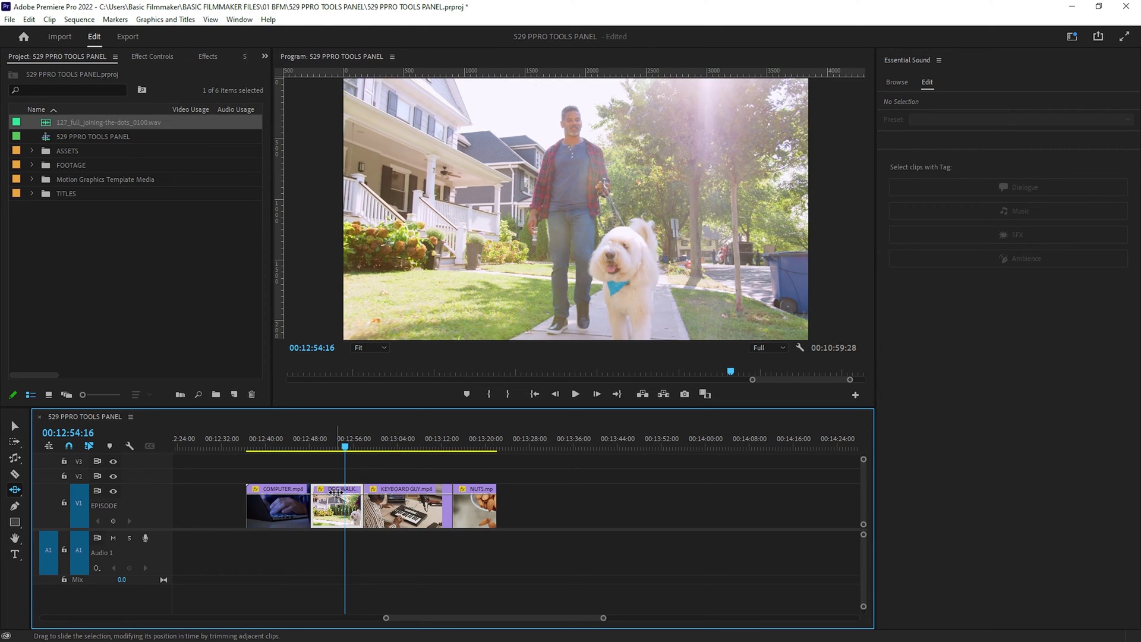
pyautogui.moveTo(335, 492); pyautogui.dragTo(322, 498)
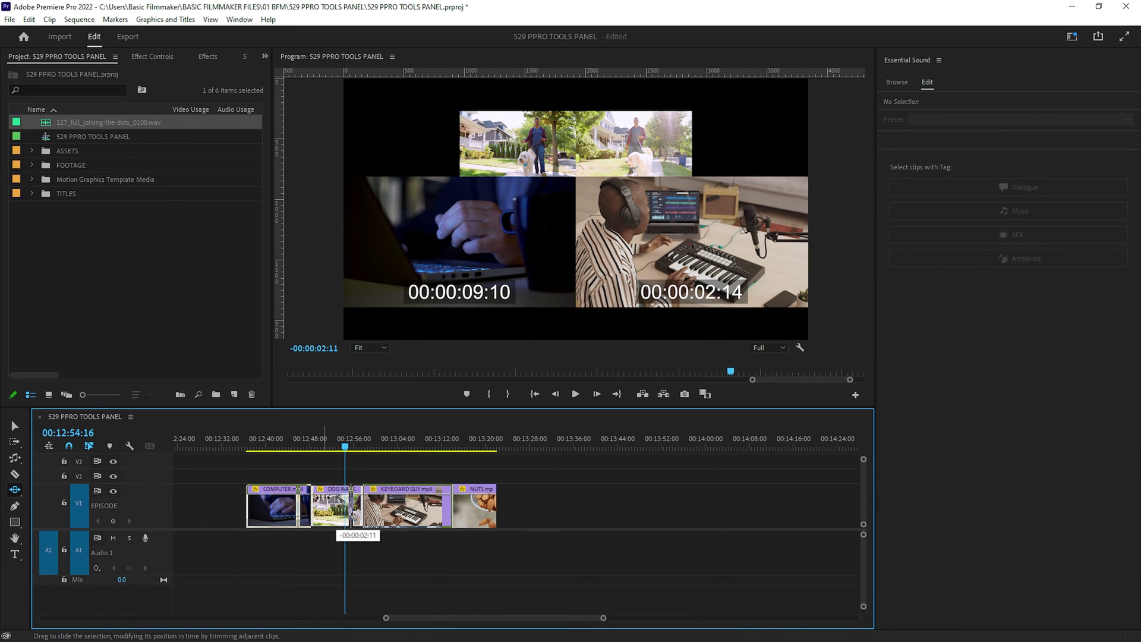
pyautogui.moveTo(321, 498); pyautogui.dragTo(322, 498)
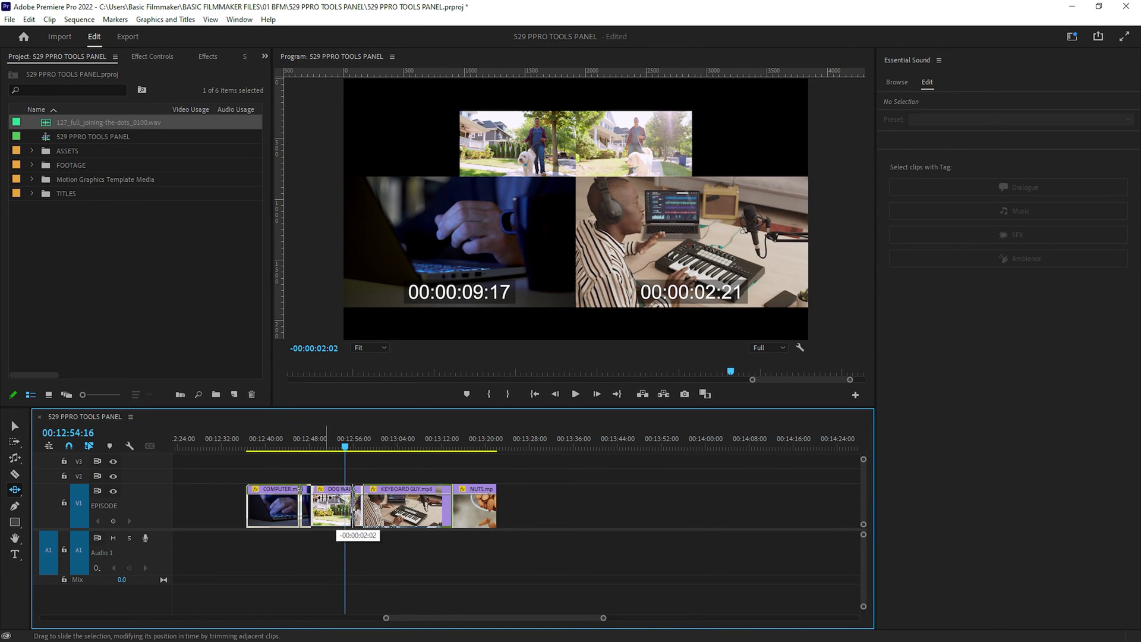
pyautogui.moveTo(325, 498); pyautogui.dragTo(325, 498)
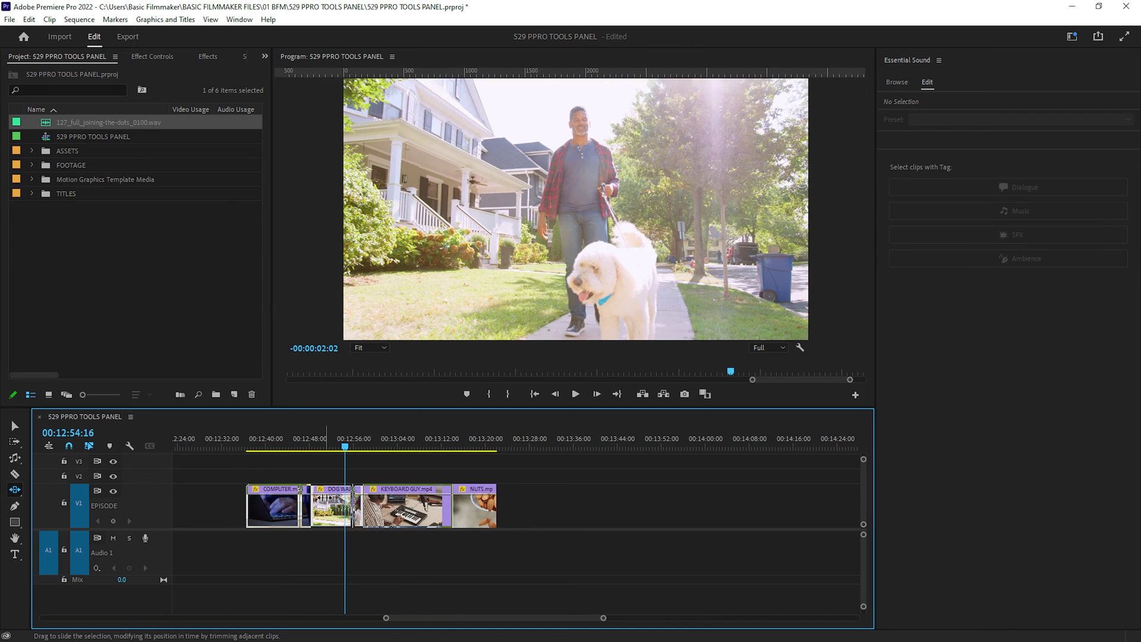
pyautogui.moveTo(300, 447); pyautogui.dragTo(340, 486)
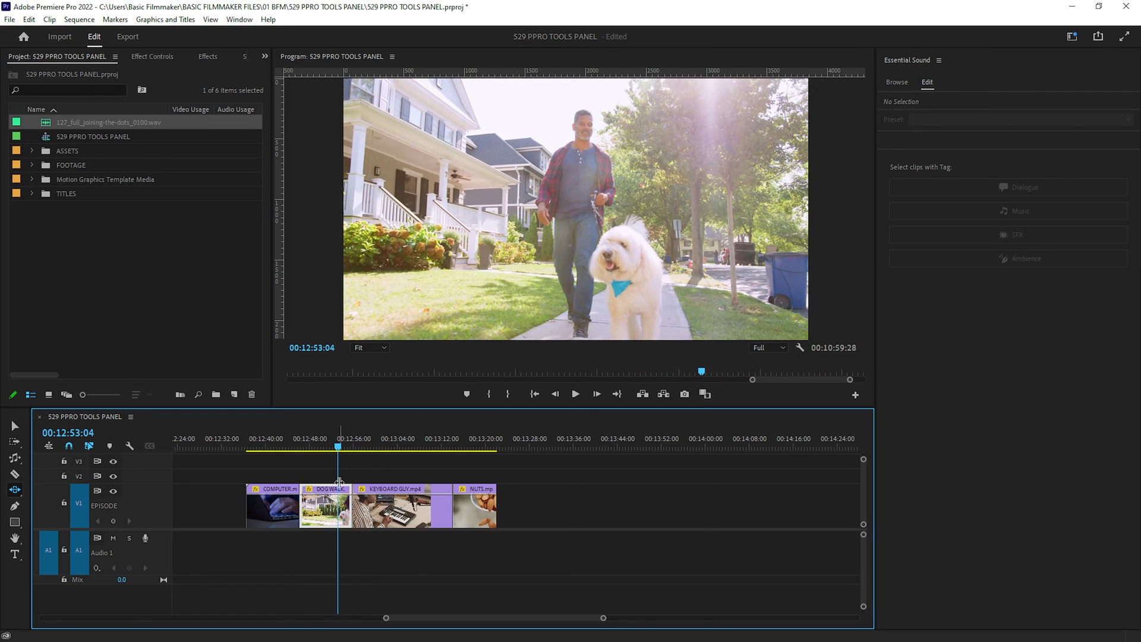
# Step: Draw a freeform grey shape over the man and dog in the DOG WALK.mp4 frame with the Pen tool
pyautogui.click(14, 506)
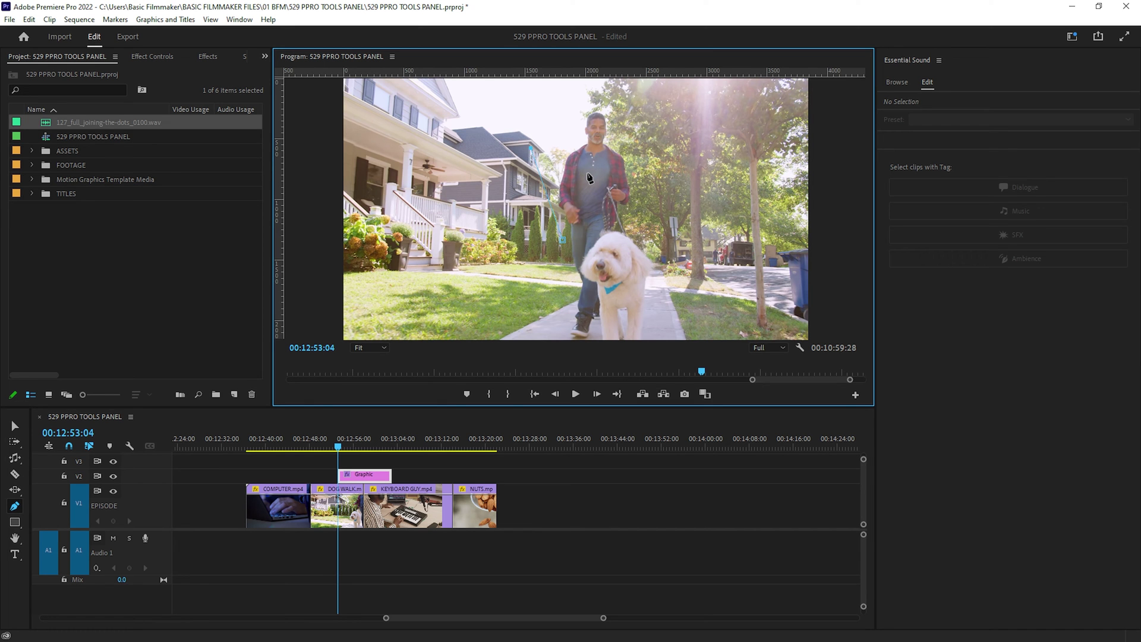
pyautogui.click(587, 174)
pyautogui.click(634, 128)
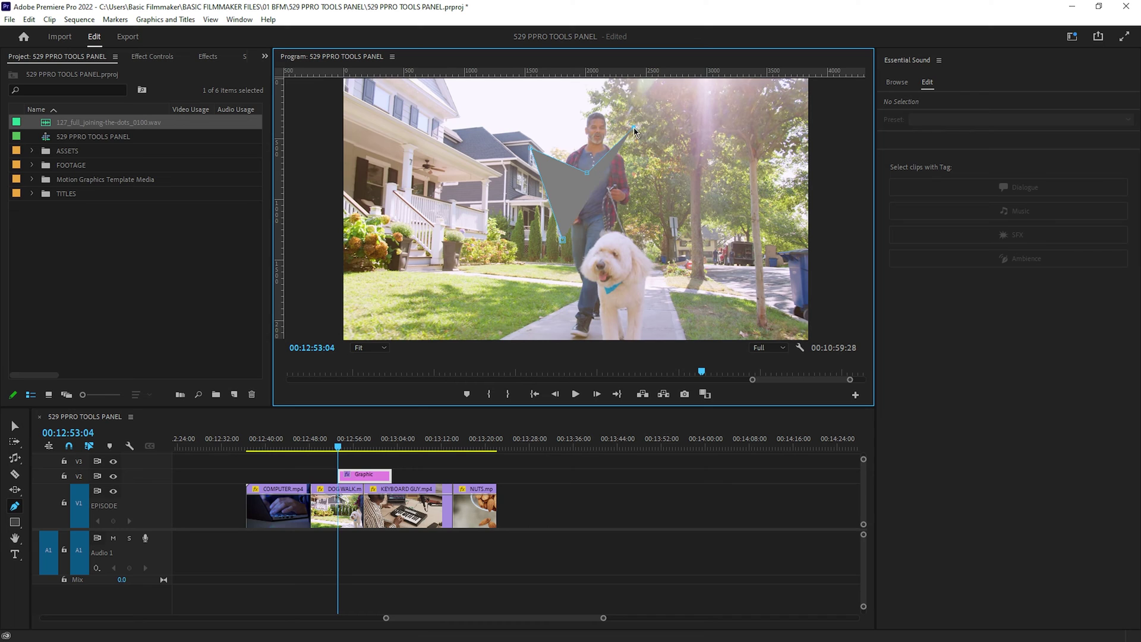
pyautogui.click(683, 178)
pyautogui.click(689, 255)
pyautogui.click(616, 274)
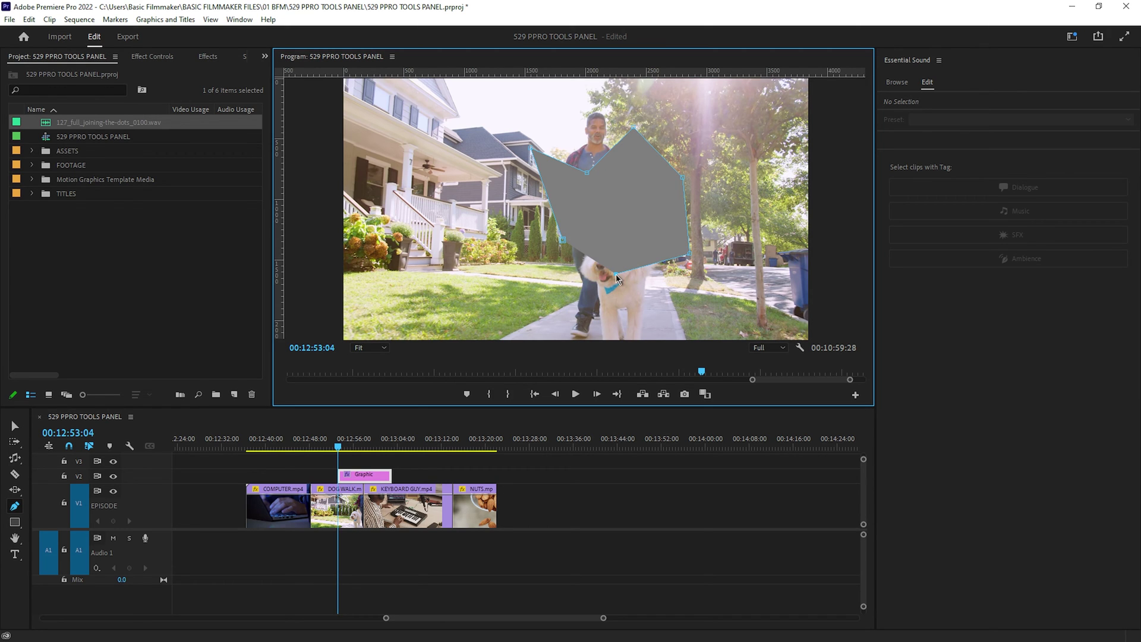
pyautogui.click(546, 271)
pyautogui.click(315, 510)
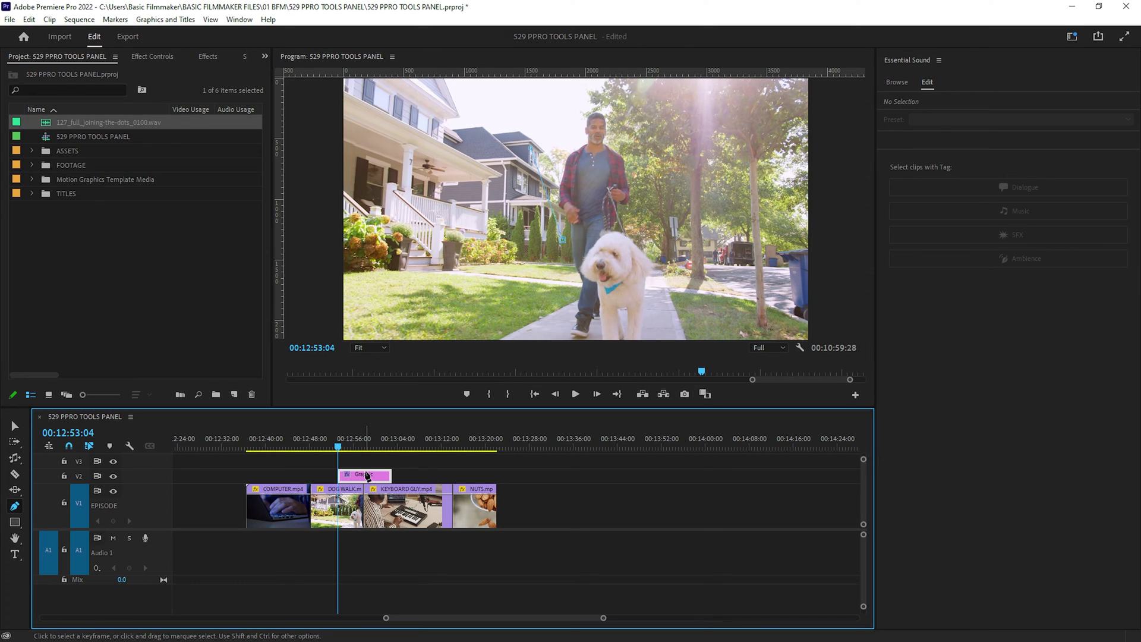
# Step: Draw another freeform Pen shape, a smaller one across the man's torso above the dog
pyautogui.click(578, 155)
pyautogui.click(624, 145)
pyautogui.click(660, 164)
pyautogui.click(670, 233)
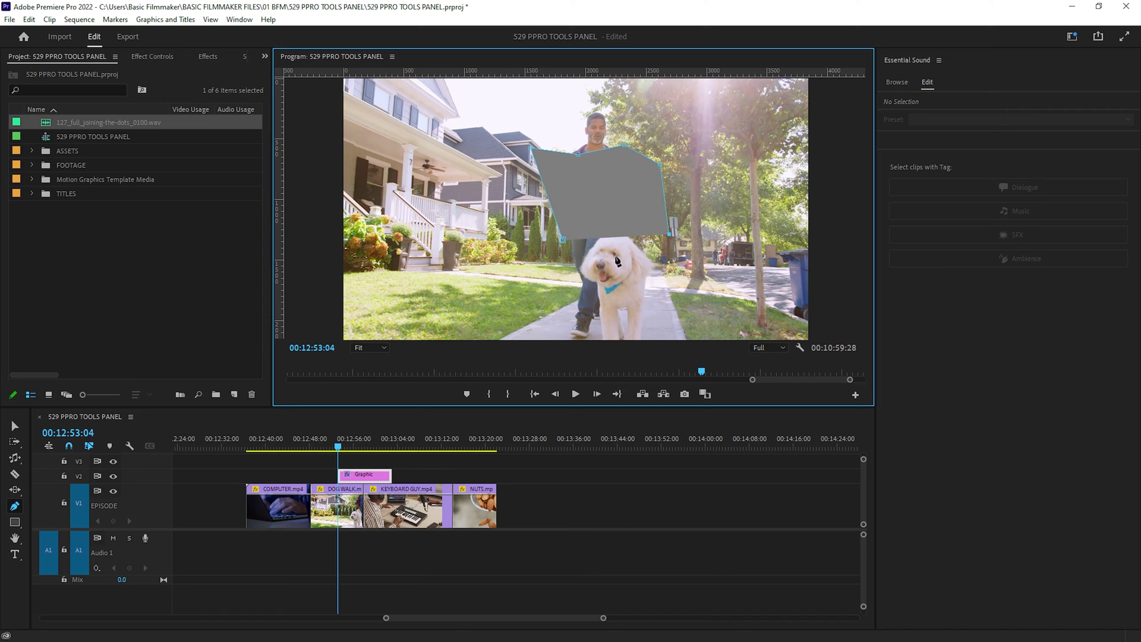
pyautogui.click(611, 262)
pyautogui.moveTo(612, 264); pyautogui.dragTo(477, 206)
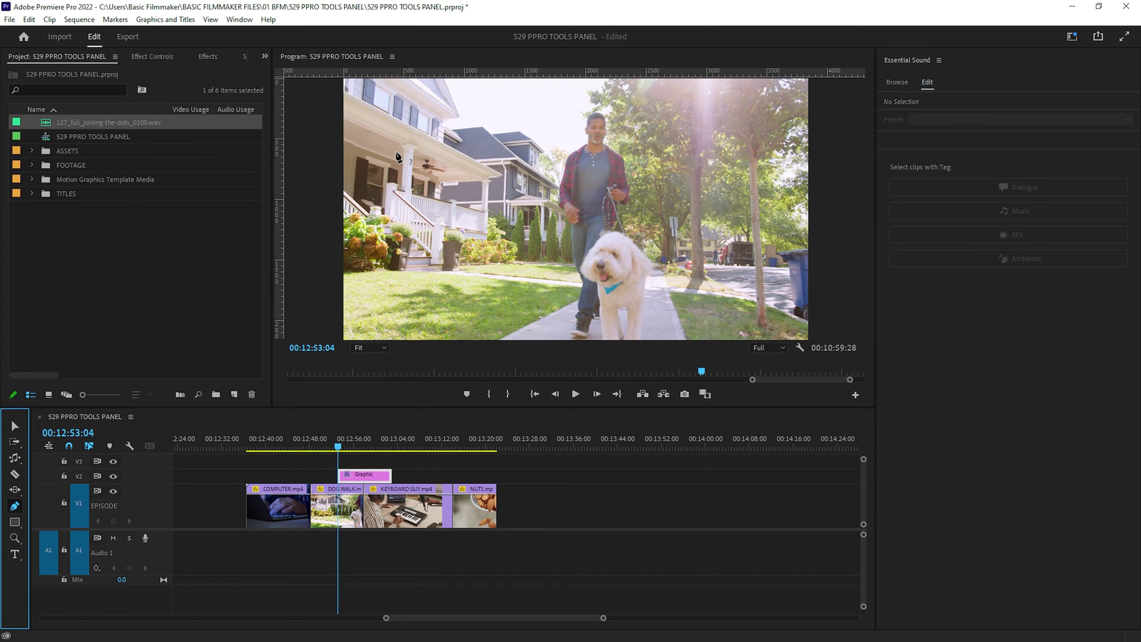
# Step: Draw a rectangle about 1125 by 1143 over the porch in the DOG WALK.mp4 frame with the Rectangle tool
pyautogui.click(14, 522)
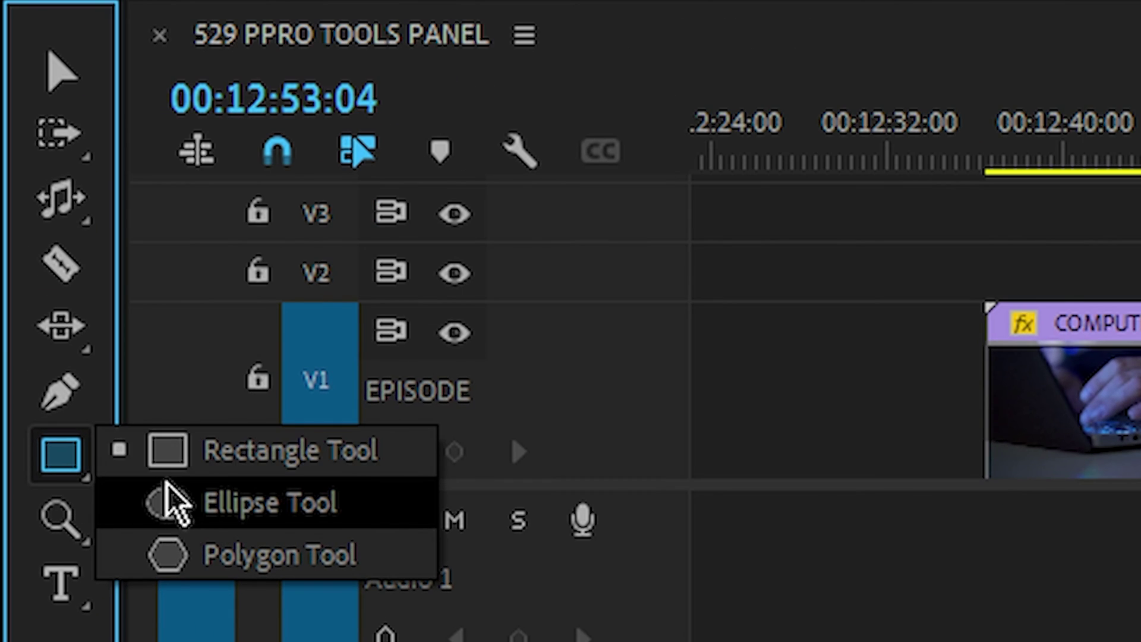
pyautogui.click(63, 453)
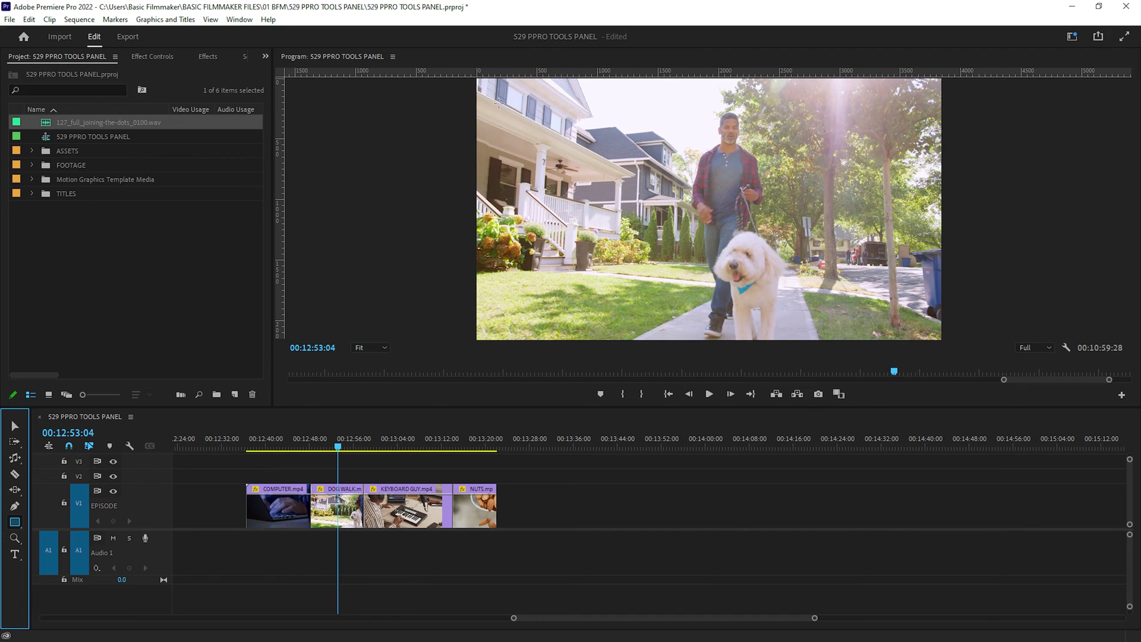
pyautogui.moveTo(502, 104)
pyautogui.mouseDown()
pyautogui.moveTo(631, 236)
pyautogui.moveTo(791, 196)
pyautogui.moveTo(648, 232)
pyautogui.moveTo(642, 246)
pyautogui.mouseUp()
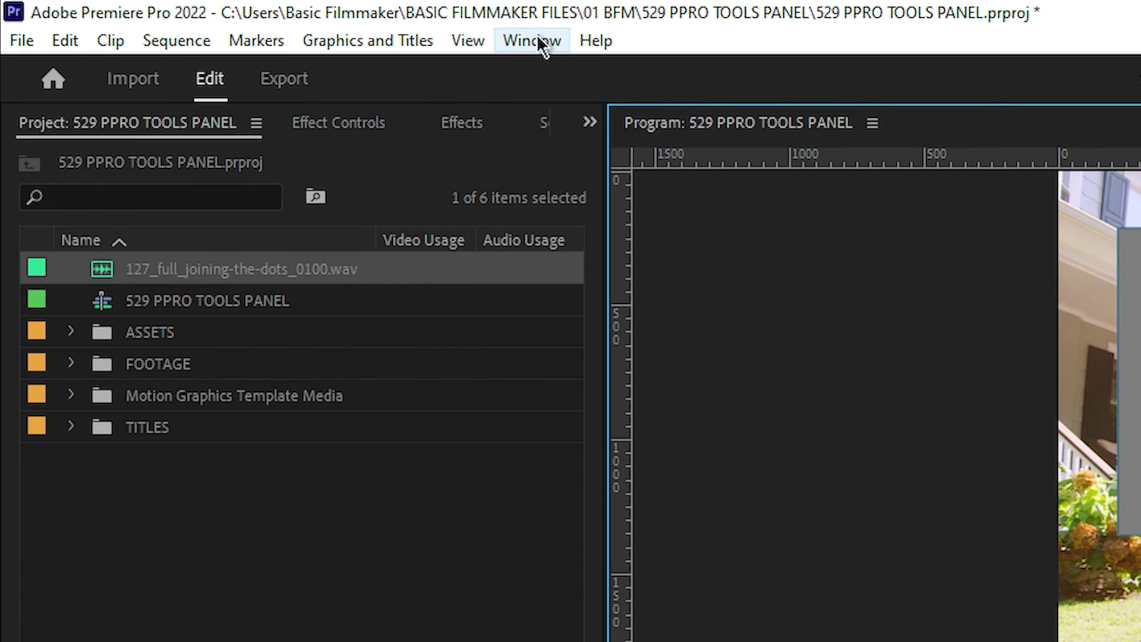
# Step: Open the Essential Graphics editing controls and select Shape 01
pyautogui.click(240, 20)
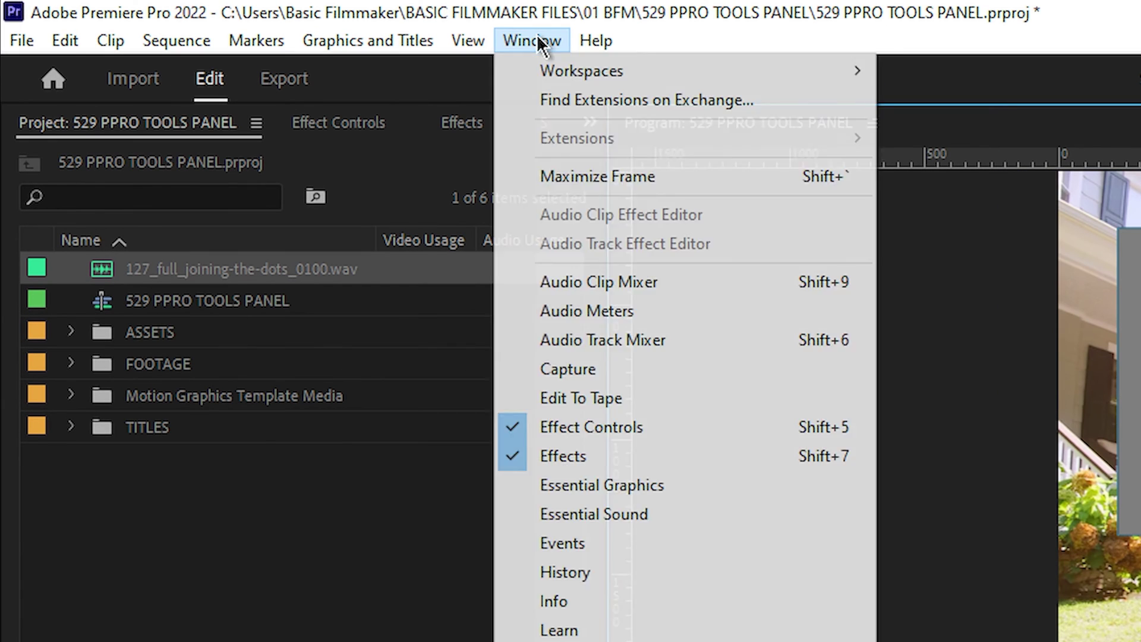
pyautogui.click(587, 486)
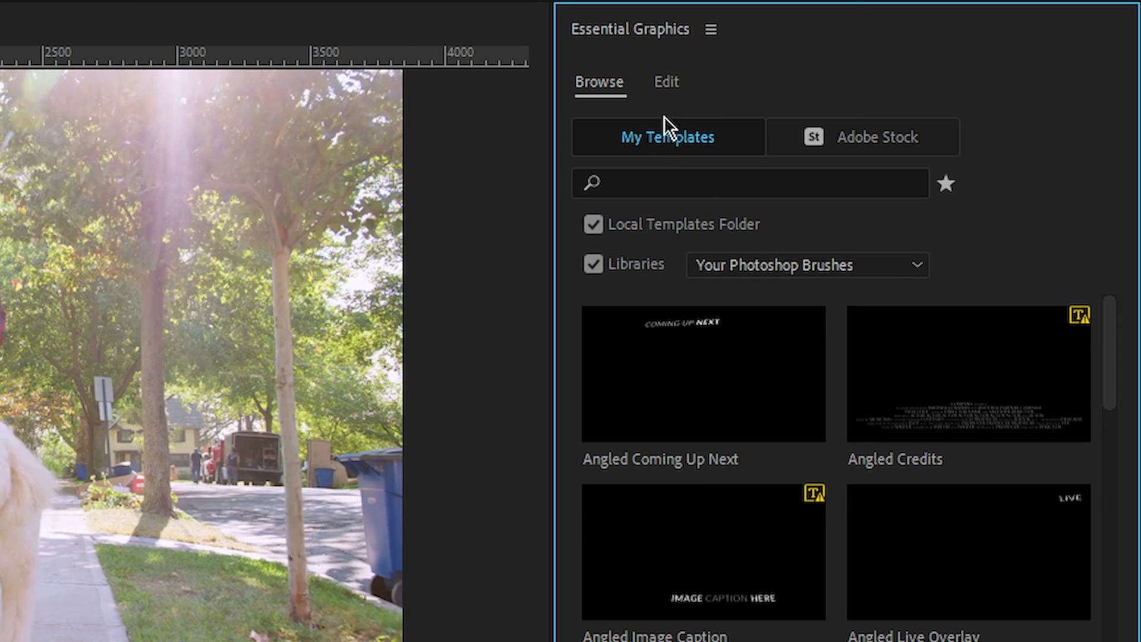
pyautogui.click(667, 82)
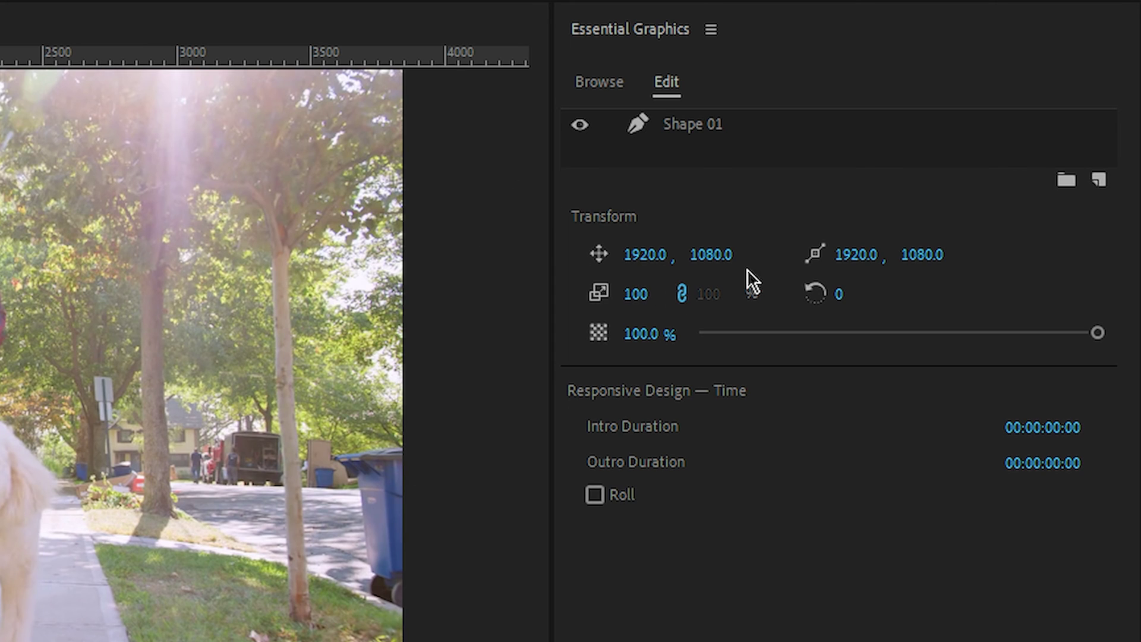
pyautogui.click(695, 124)
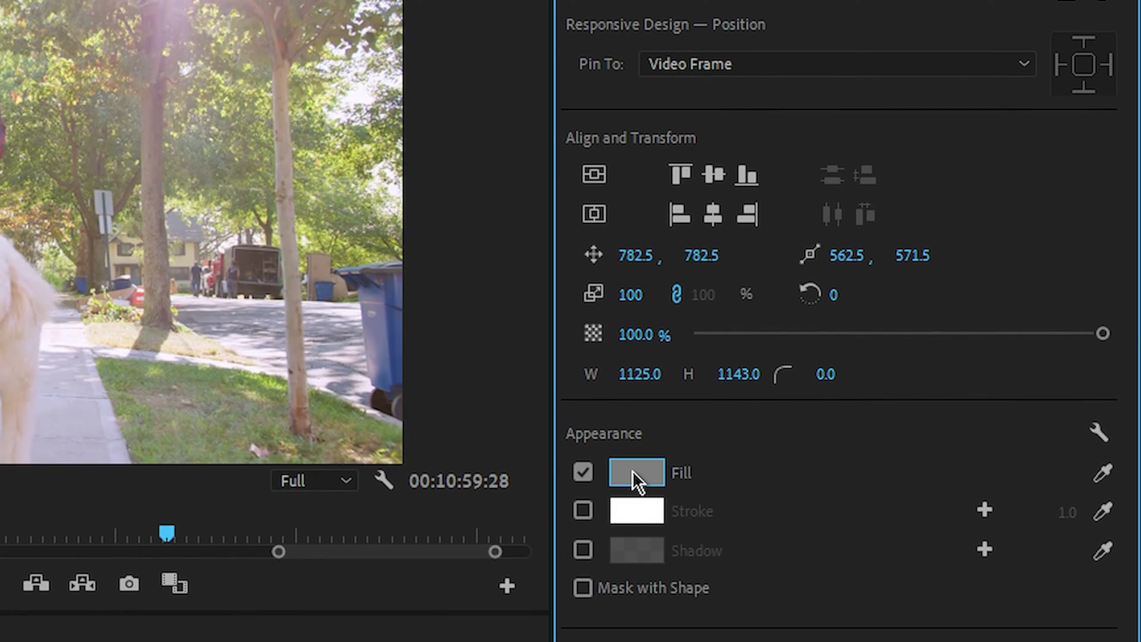
# Step: Set the rectangle's fill colour to solid red FF0000
pyautogui.click(632, 469)
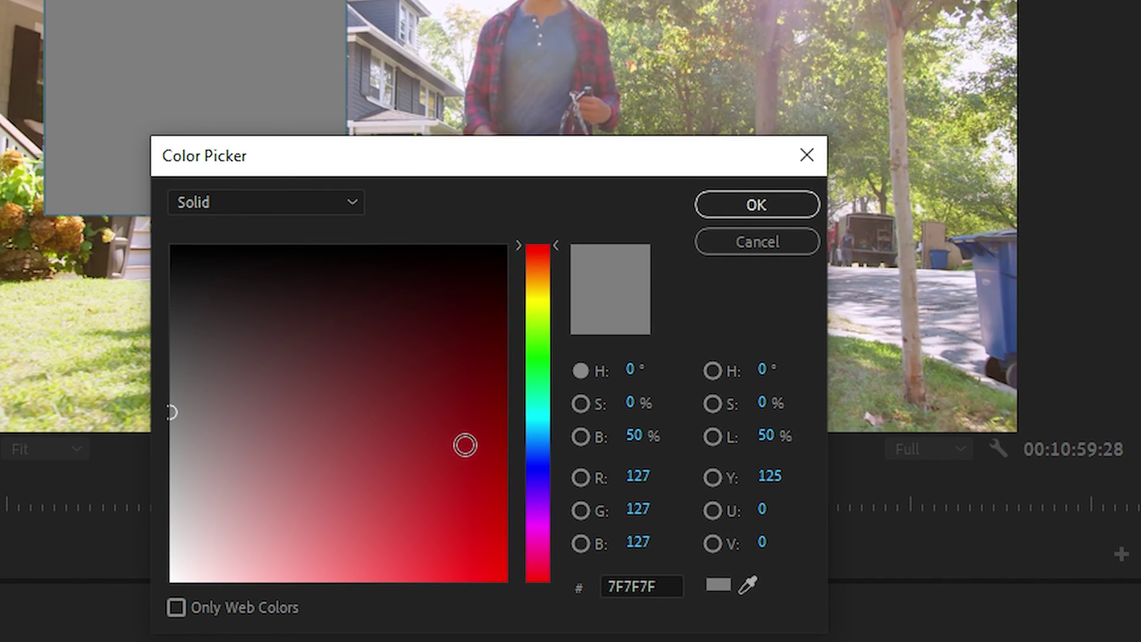
pyautogui.moveTo(438, 441); pyautogui.dragTo(539, 601)
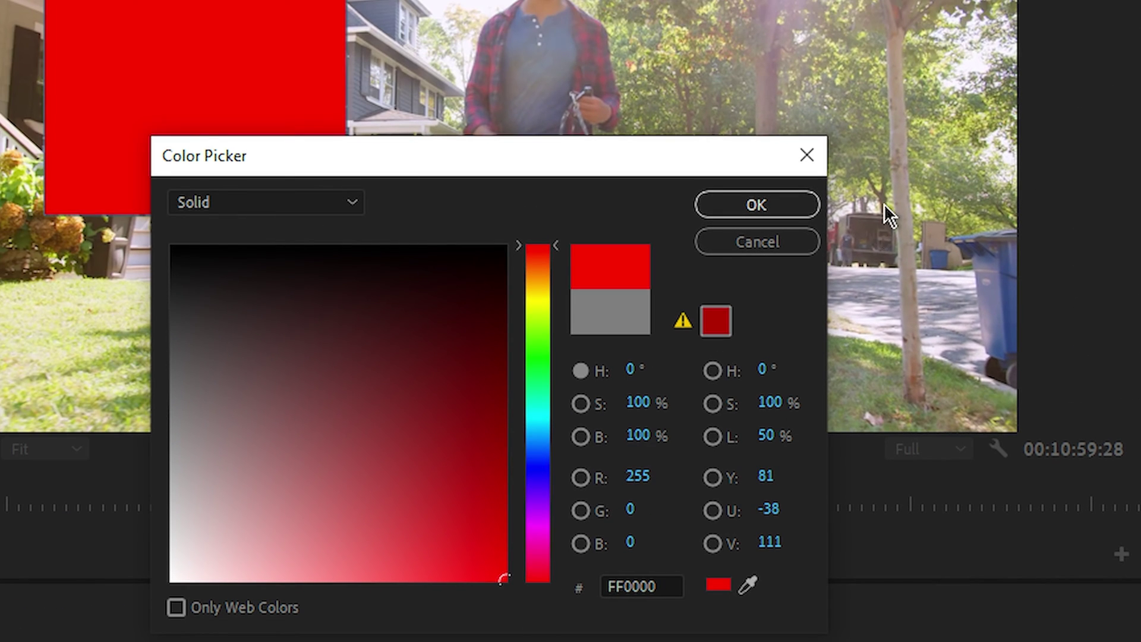
pyautogui.click(756, 205)
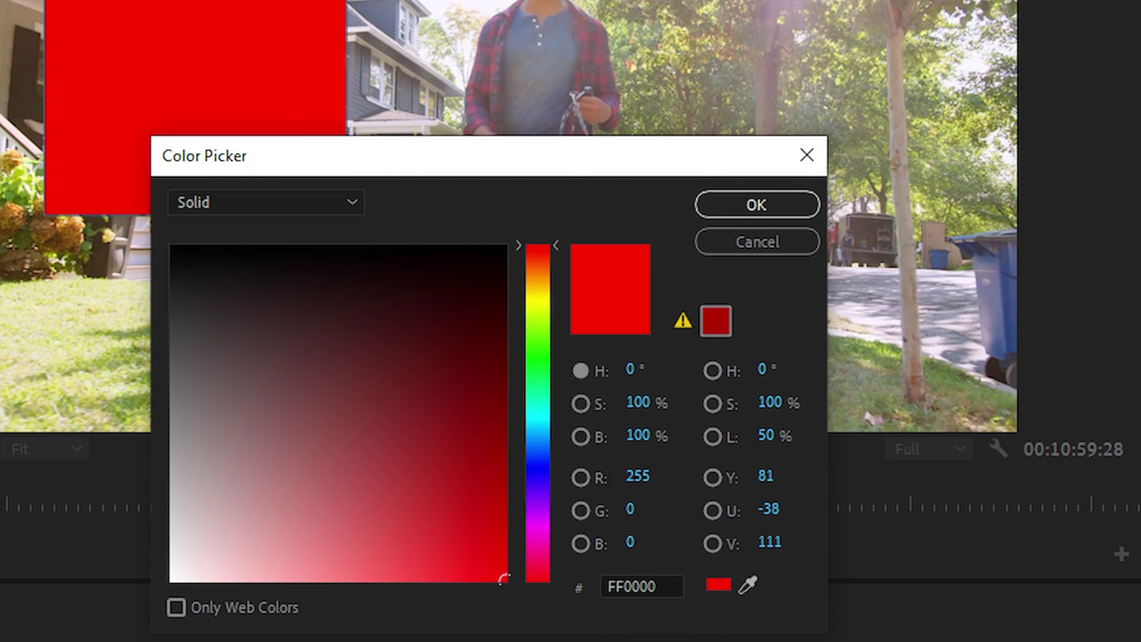
# Step: Set the rectangle's fill colour to solid black and lower its opacity to 89.7%
pyautogui.click(294, 414)
pyautogui.moveTo(293, 414); pyautogui.dragTo(76, 191)
pyautogui.click(768, 202)
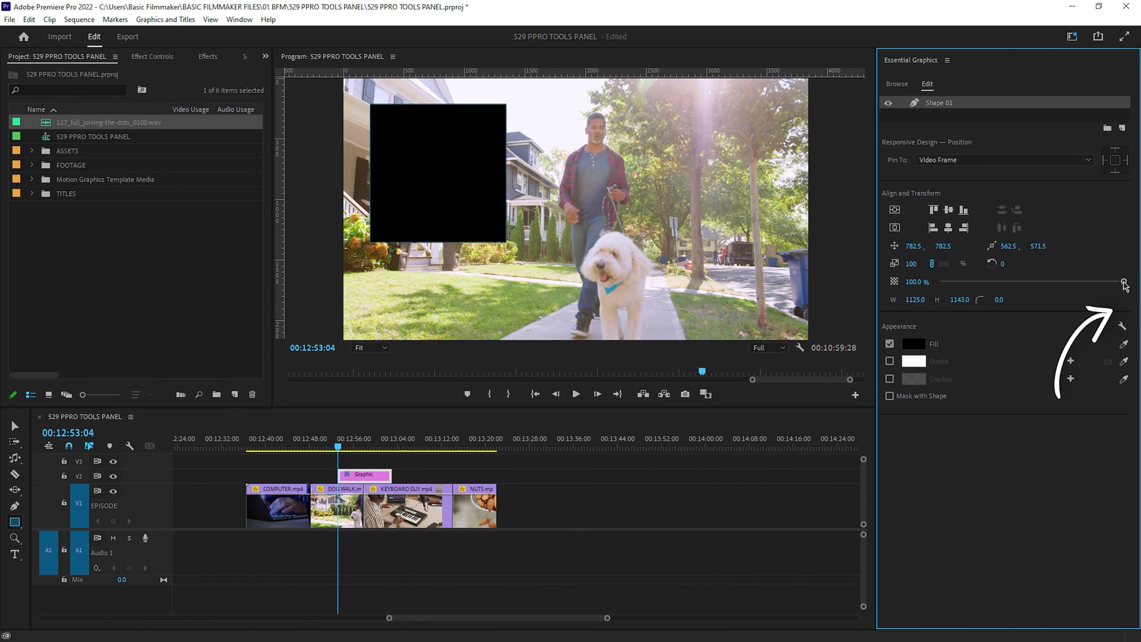
pyautogui.moveTo(1125, 284); pyautogui.dragTo(1113, 291)
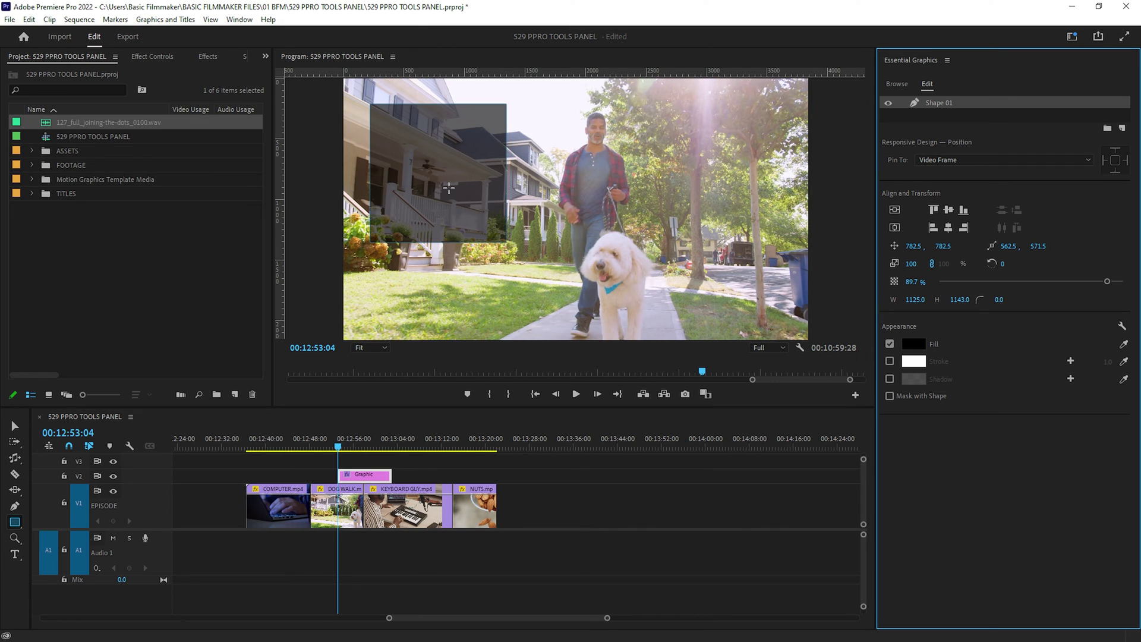
# Step: Enable a stroke on the rectangle, with a width of 37.0 and the colour white FFFFFF
pyautogui.click(890, 362)
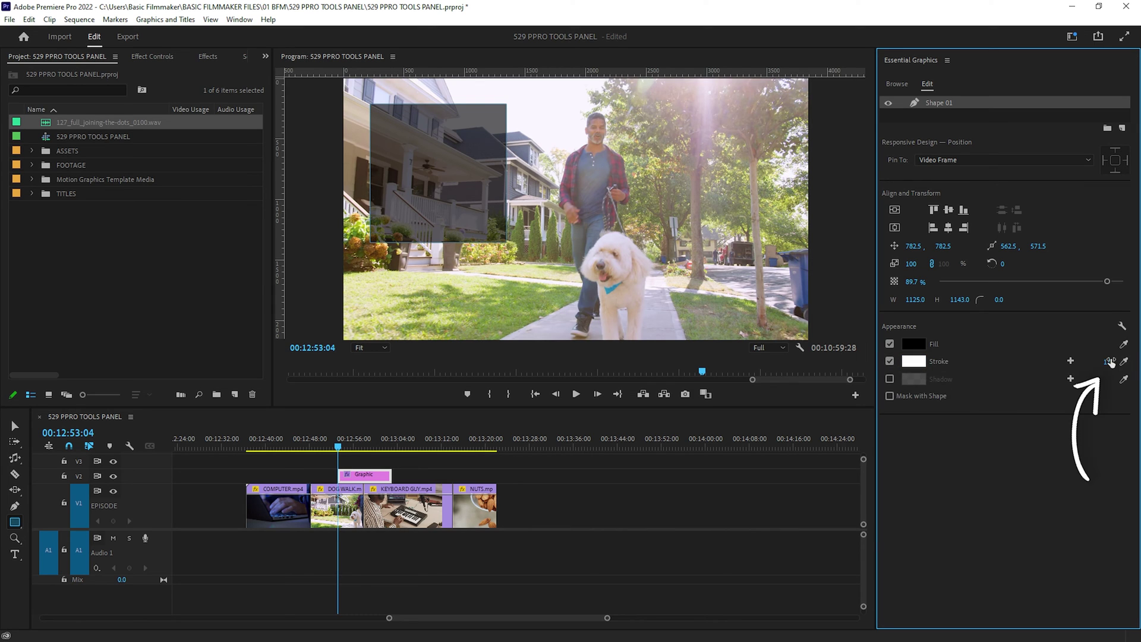
pyautogui.moveTo(1110, 362); pyautogui.dragTo(1132, 363)
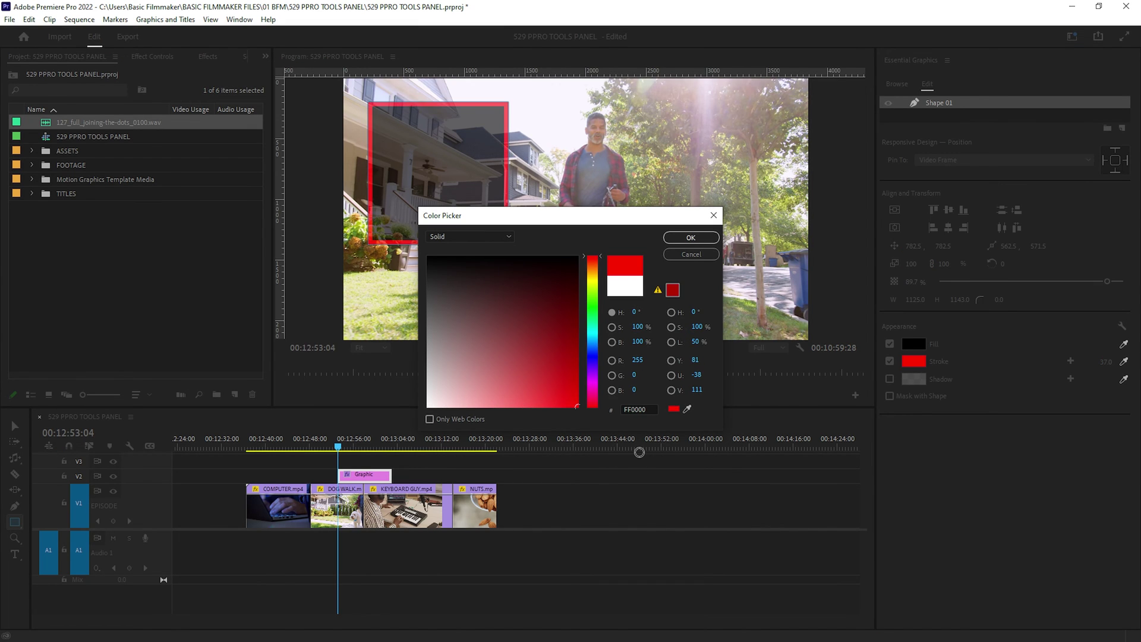
pyautogui.click(573, 330)
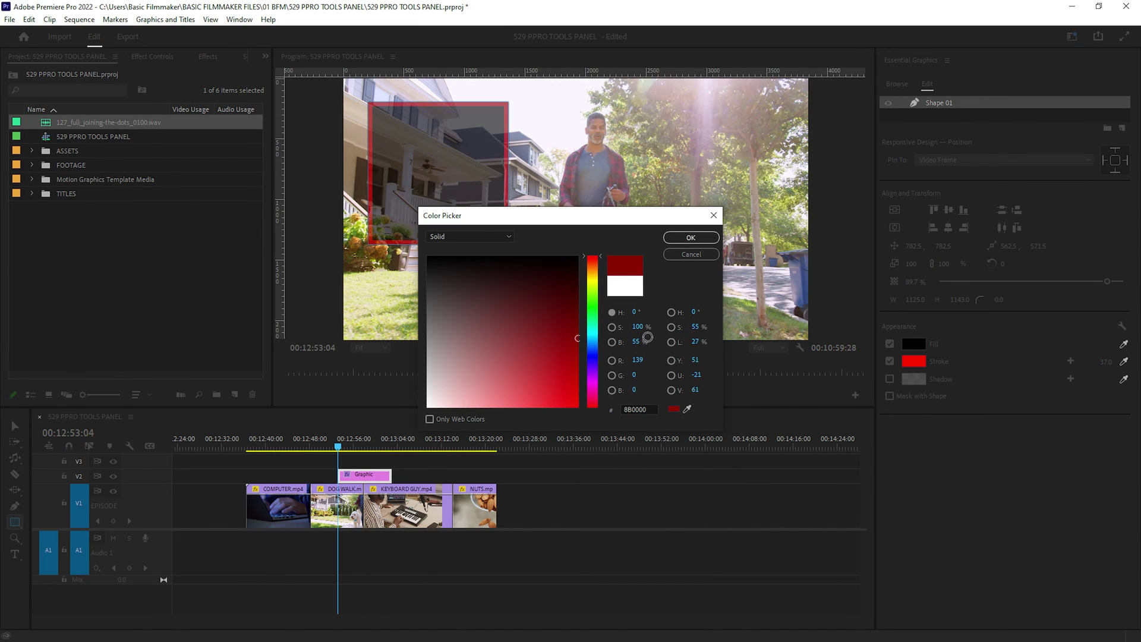
pyautogui.moveTo(572, 330)
pyautogui.mouseDown()
pyautogui.moveTo(527, 331)
pyautogui.moveTo(429, 404)
pyautogui.moveTo(416, 275)
pyautogui.moveTo(426, 256)
pyautogui.mouseUp()
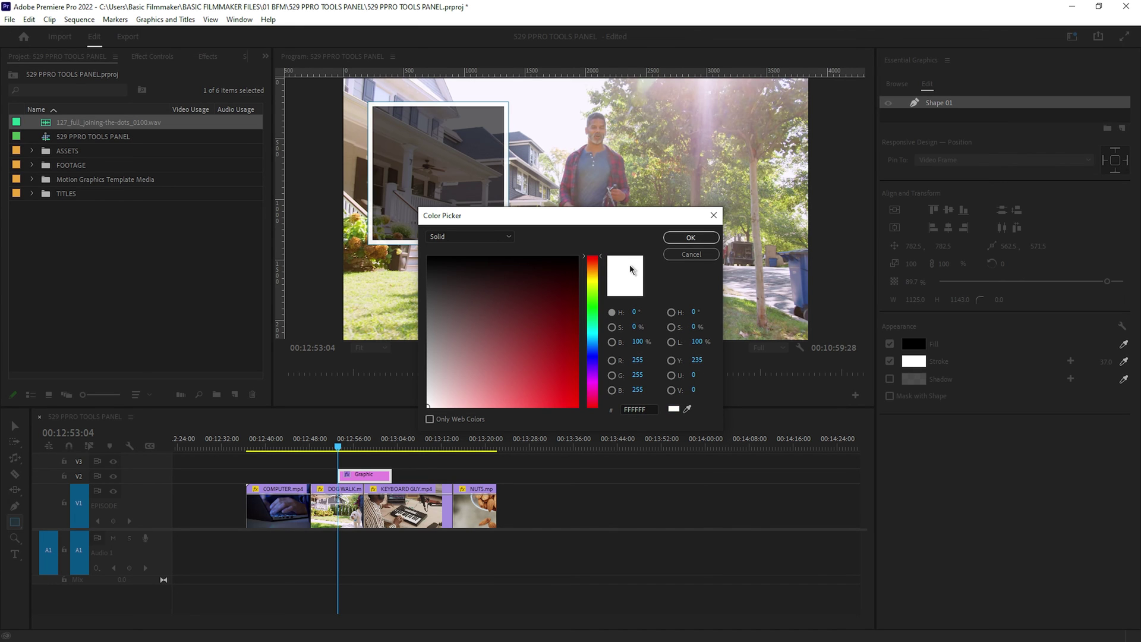
pyautogui.click(691, 237)
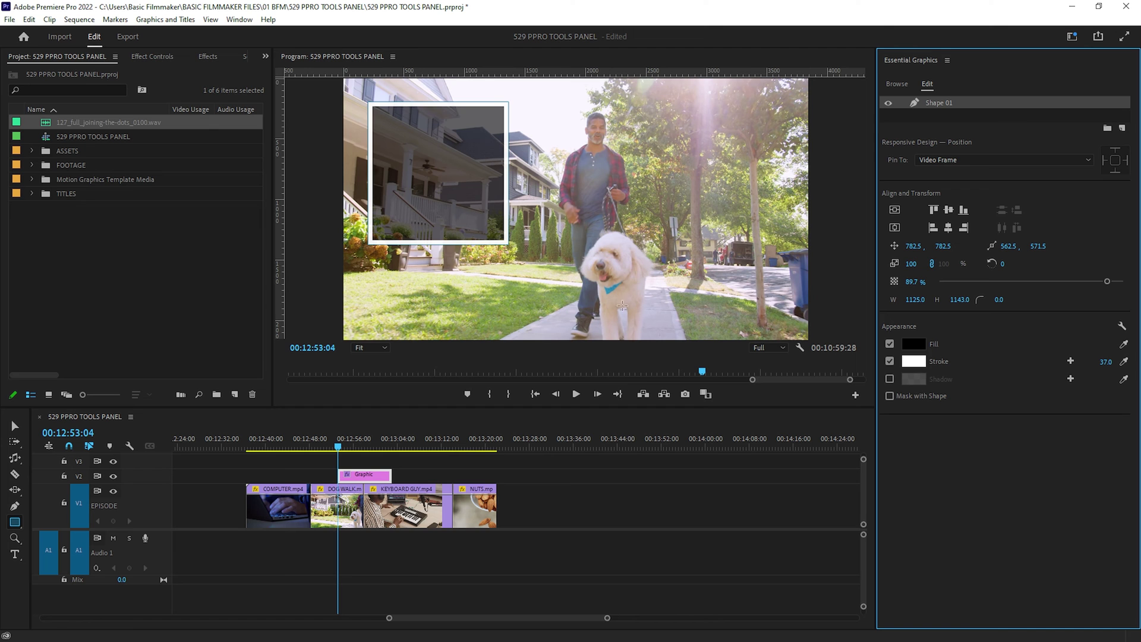
# Step: Review the shape tool variants, try the Hand tool on the program frame, and return to the Selection tool
pyautogui.click(14, 522)
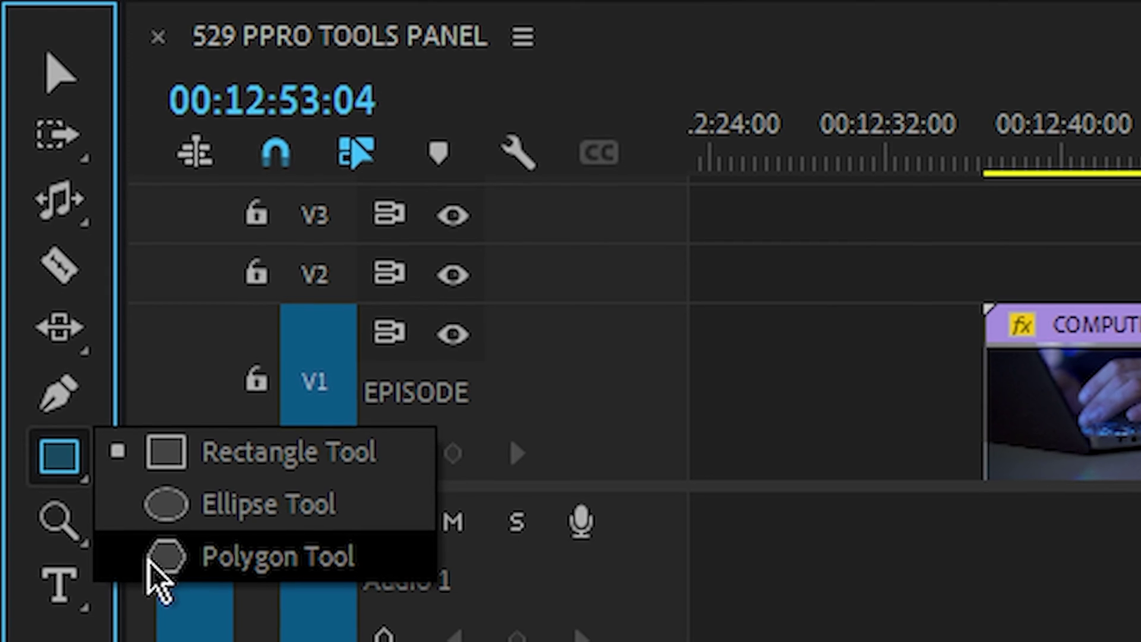
pyautogui.click(55, 526)
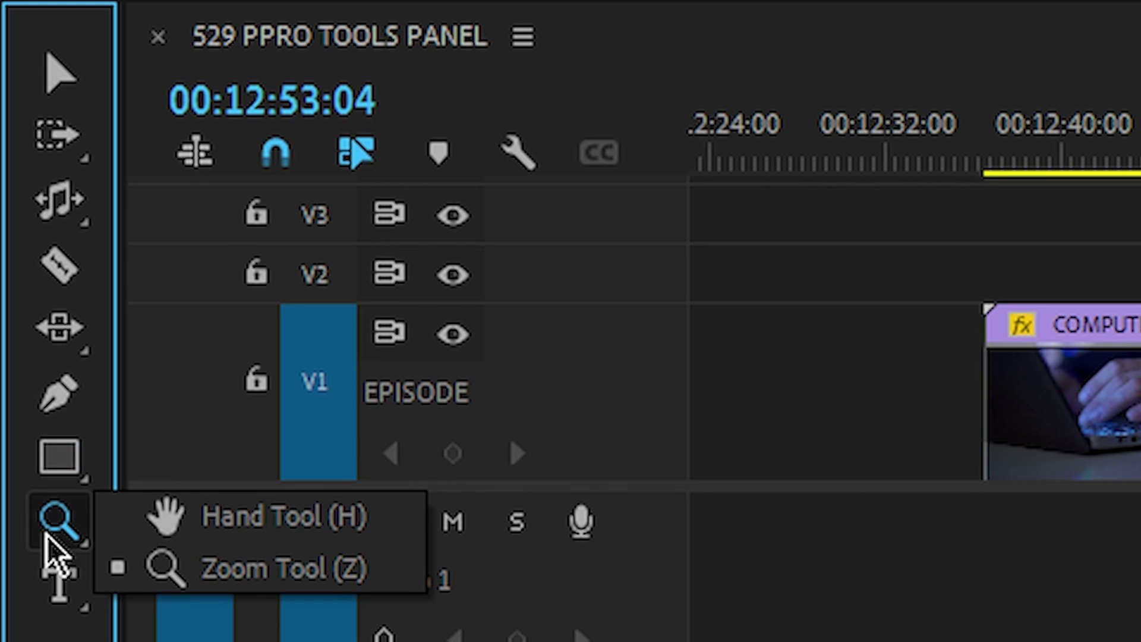
pyautogui.click(166, 517)
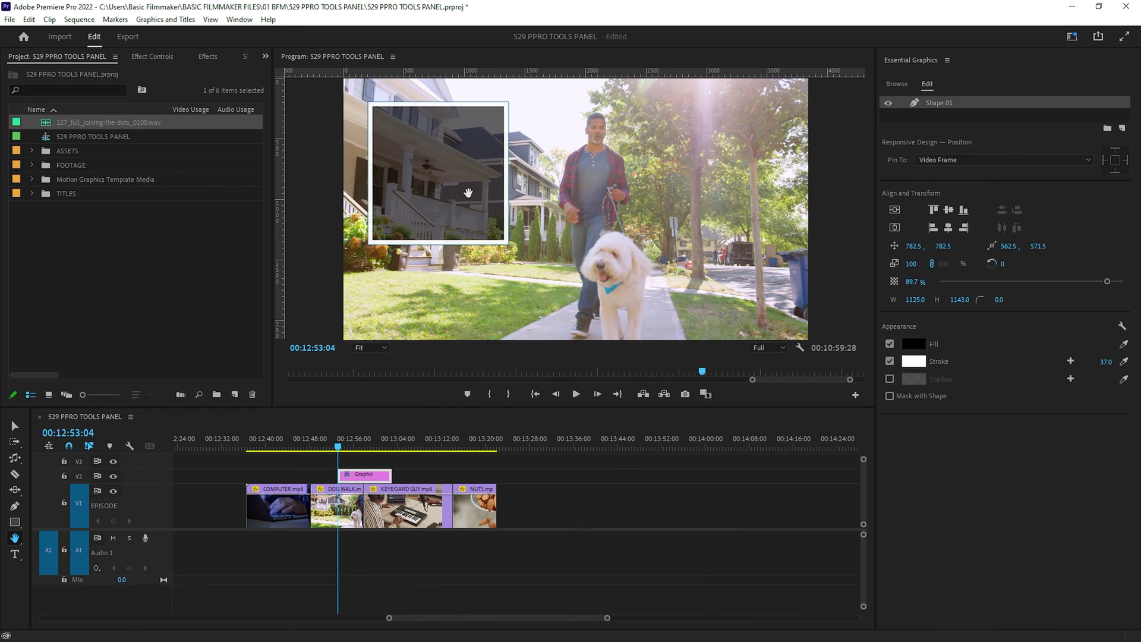
pyautogui.click(468, 192)
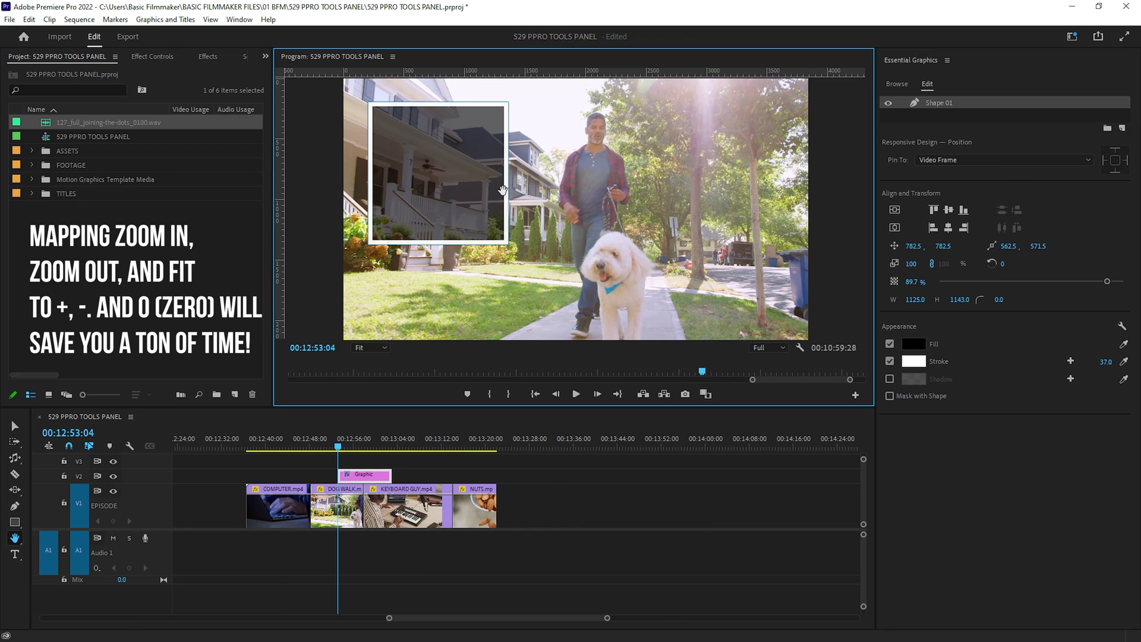
pyautogui.press('v')
pyautogui.click(465, 300)
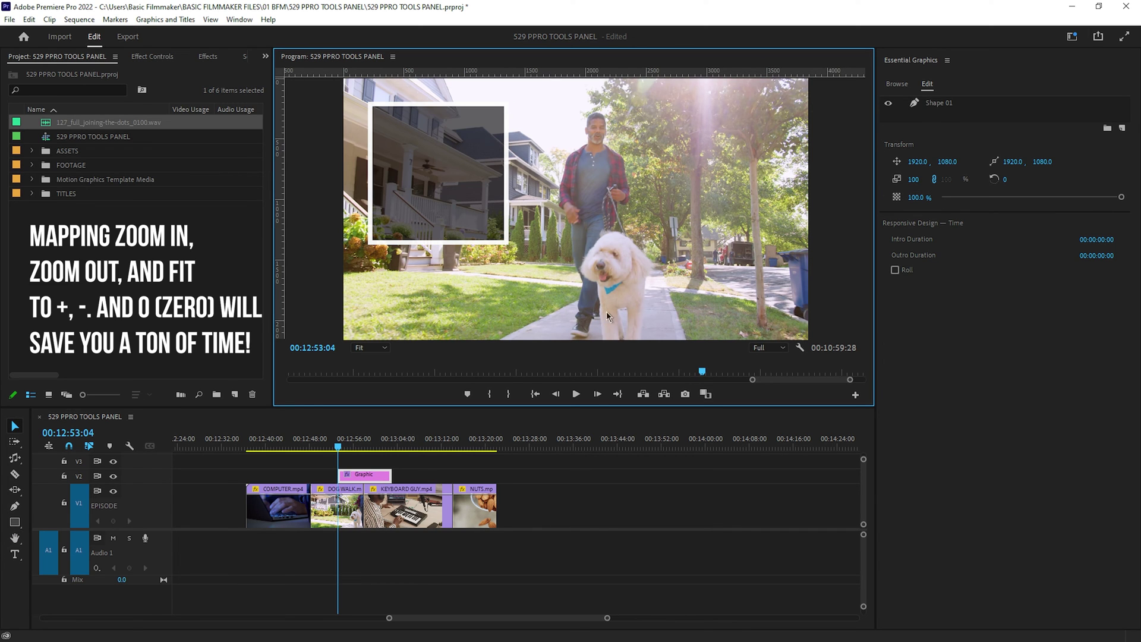
# Step: Zoom the program frame in to 100% and shift the view toward the rectangle's edge
pyautogui.press('+')
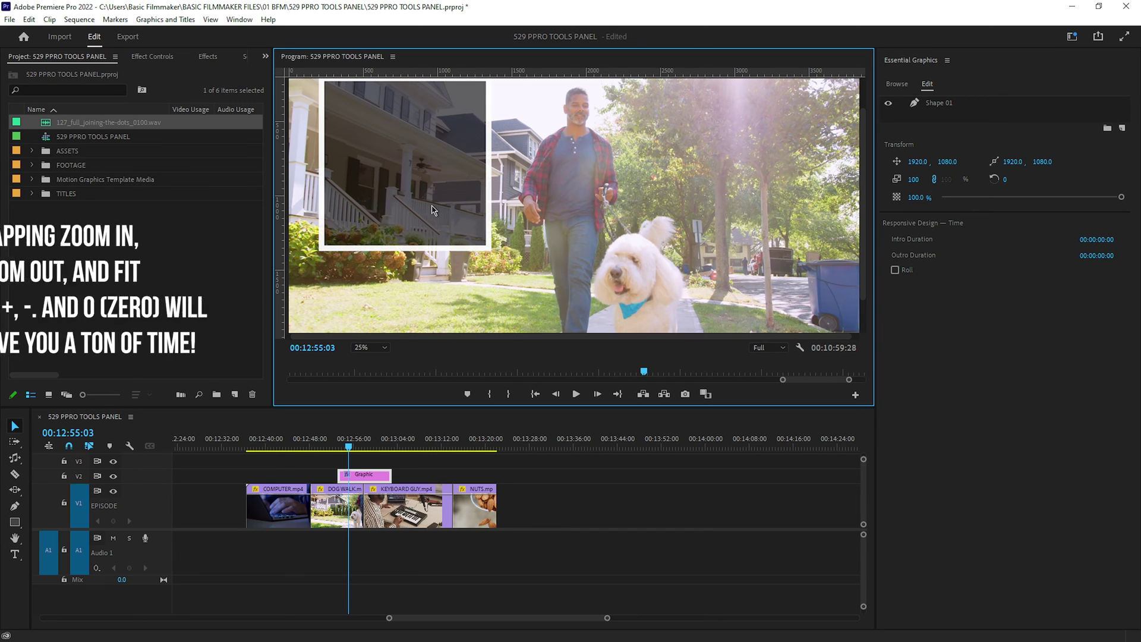
pyautogui.press('+')
pyautogui.press('+')
pyautogui.press('+')
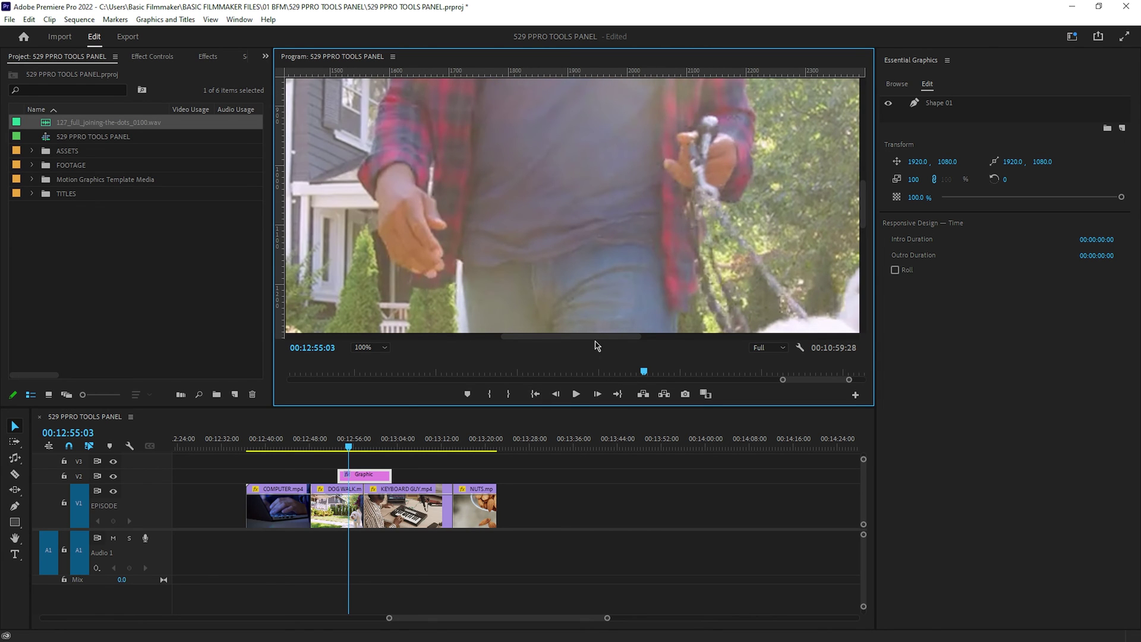
pyautogui.moveTo(581, 336); pyautogui.dragTo(540, 363)
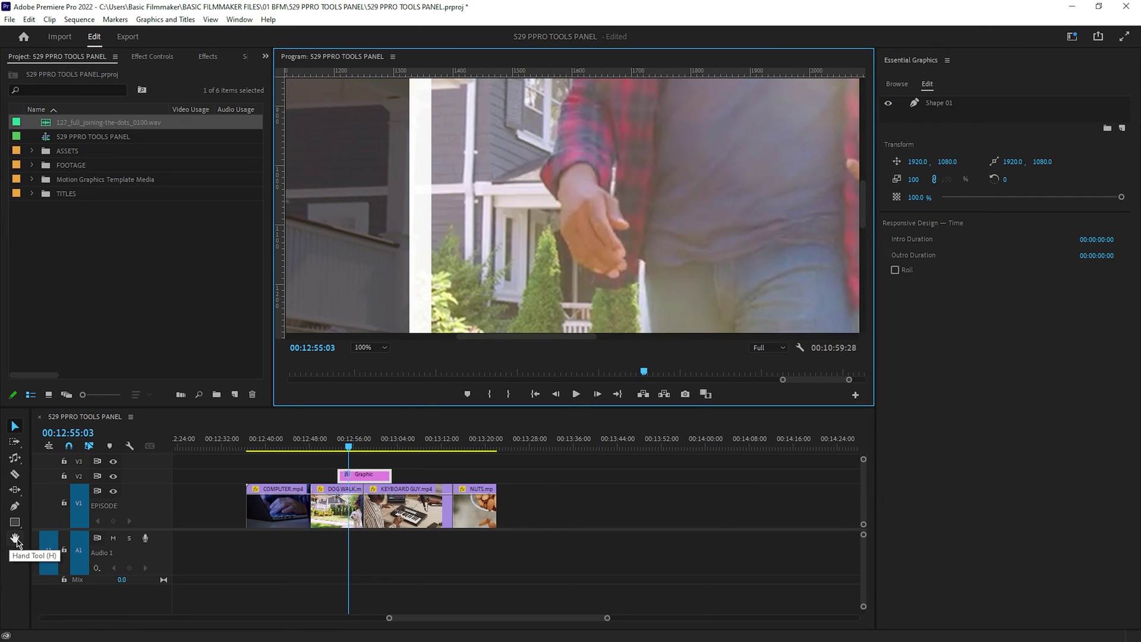
# Step: Pan around the magnified program frame with the Hand tool and restore the Fit zoom level
pyautogui.click(16, 540)
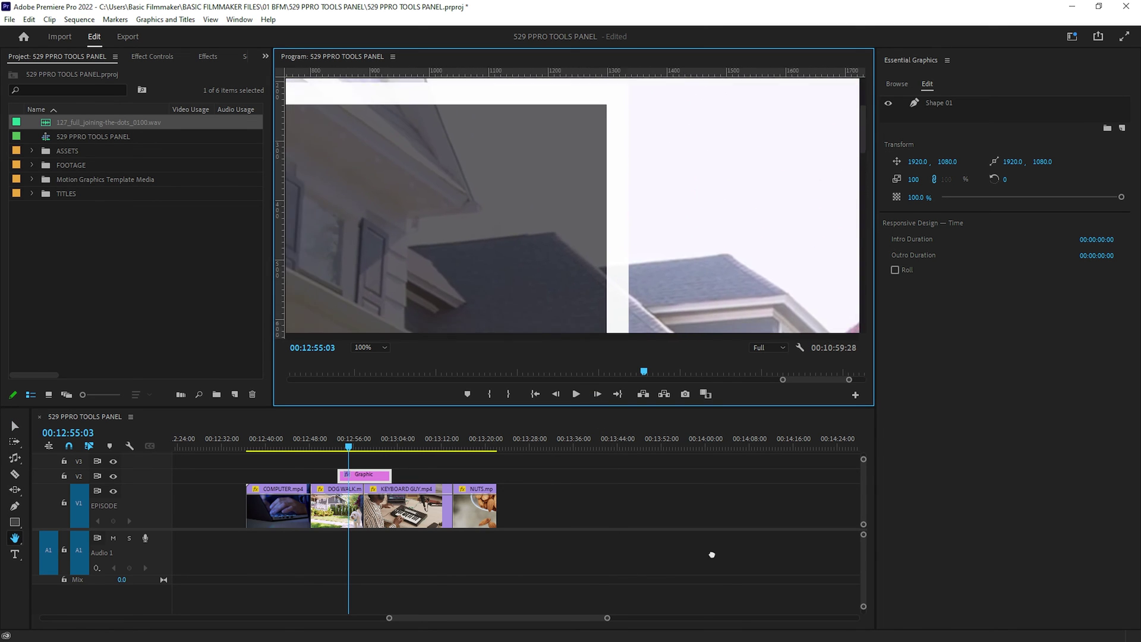
pyautogui.moveTo(1070, 529); pyautogui.dragTo(640, 352)
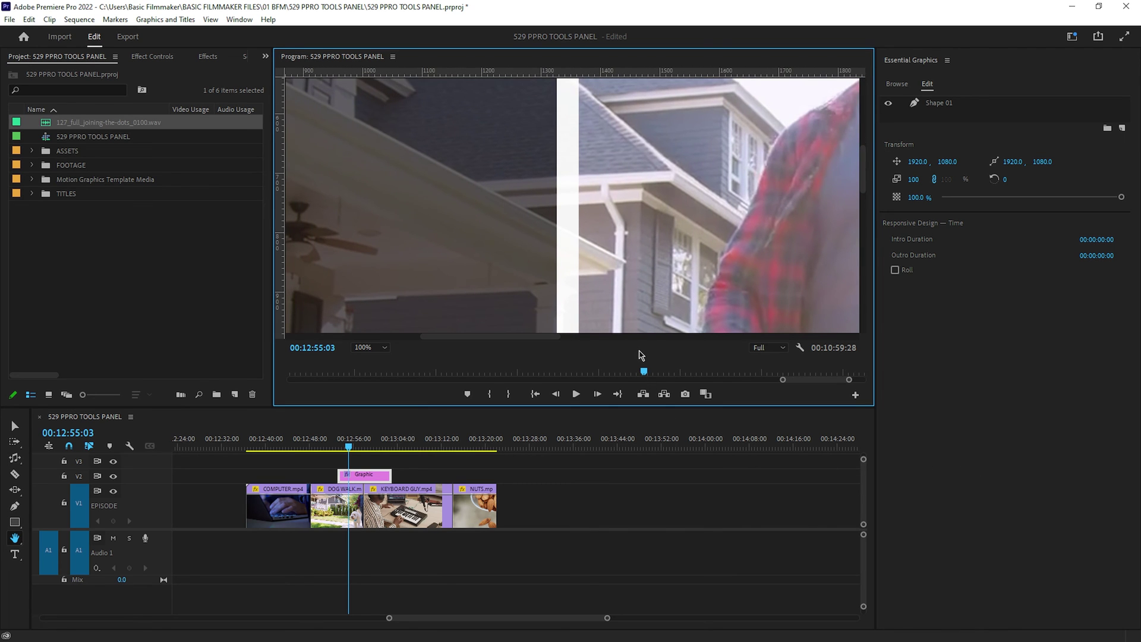
pyautogui.press('\\')
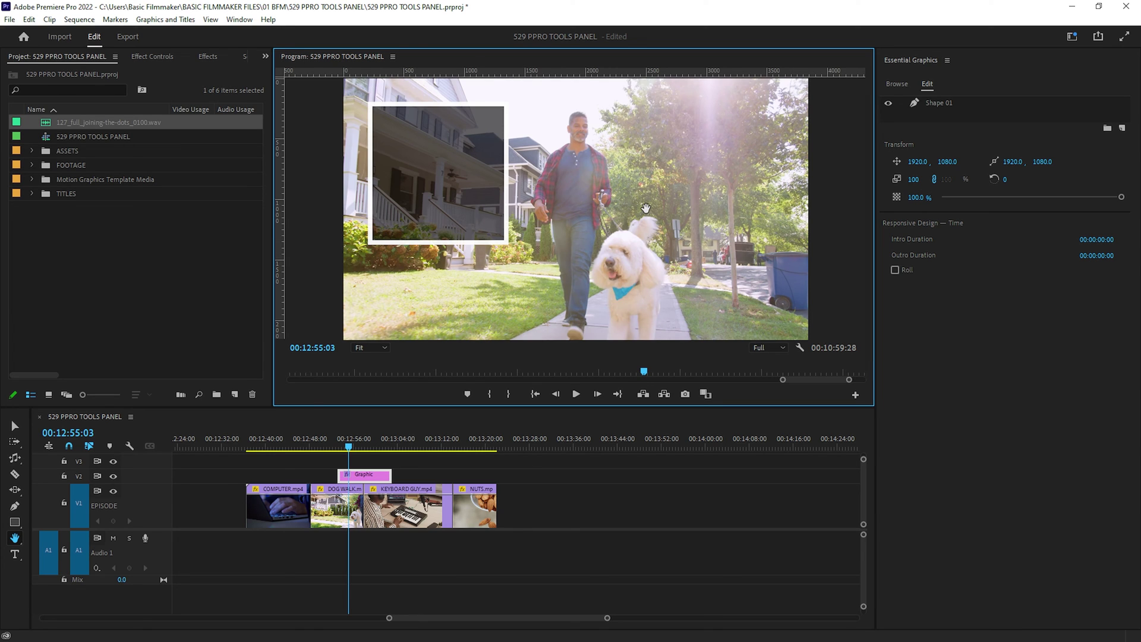
# Step: With the Selection tool active, zoom the program frame in to 50%, out to 10%, and back to Fit
pyautogui.press('v')
pyautogui.scroll(4, 558, 195)
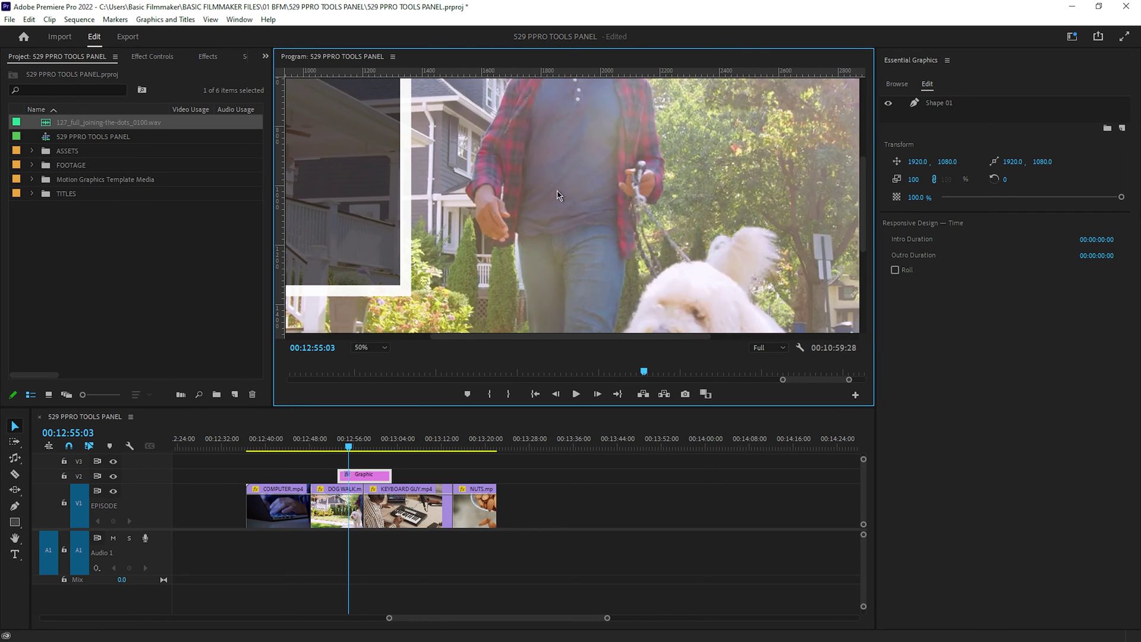
pyautogui.scroll(-4, 558, 195)
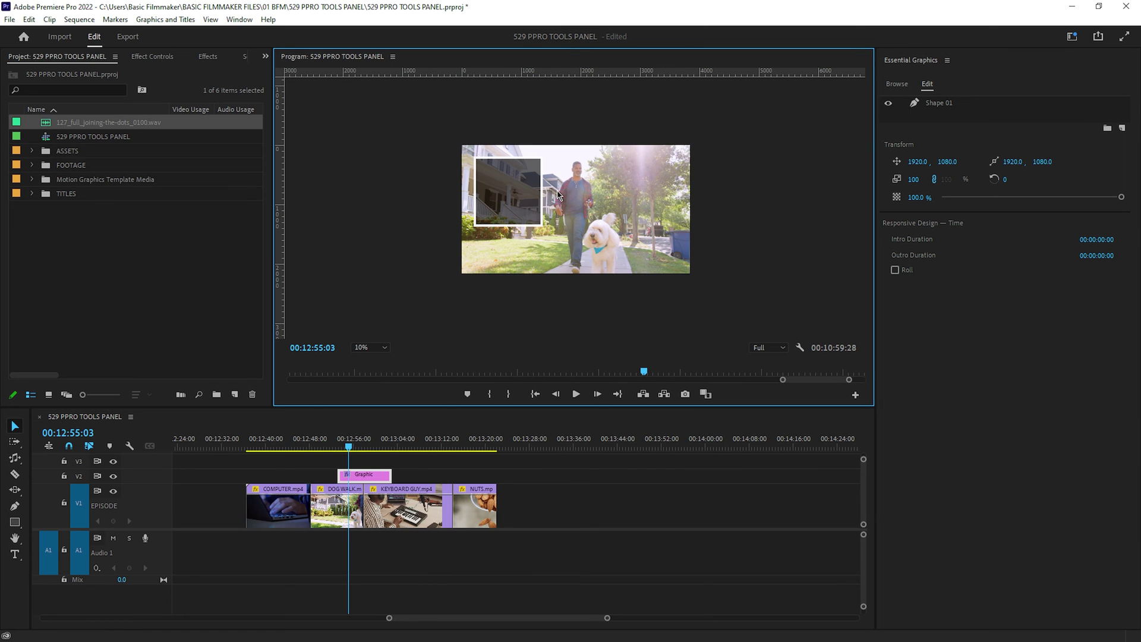
pyautogui.hotkey('shift', '/')
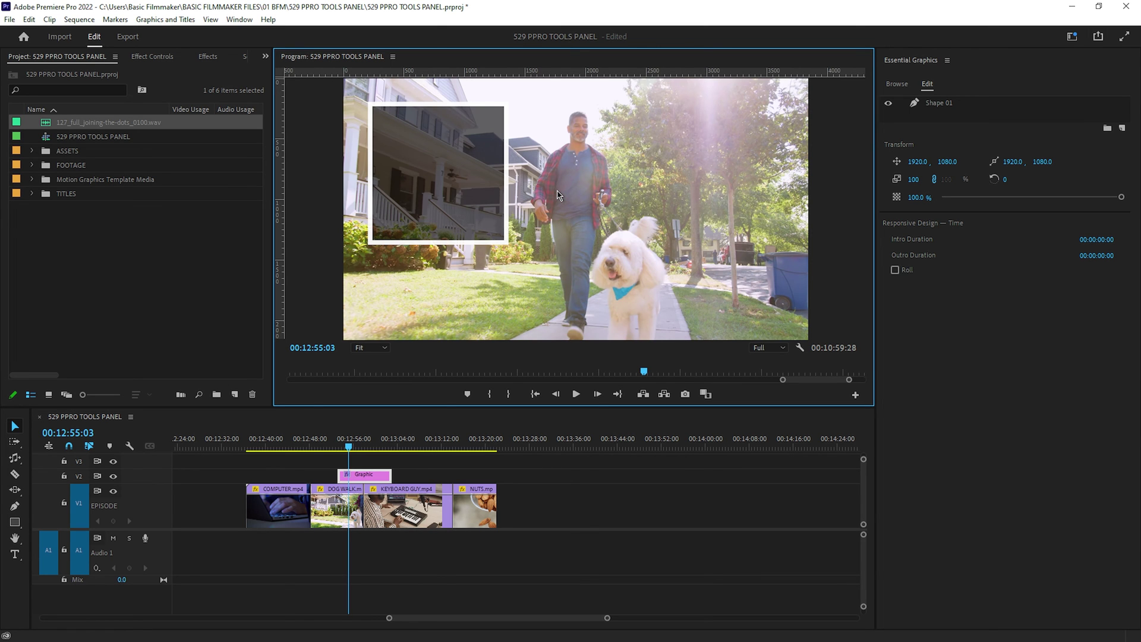
# Step: Magnify the timeline around the DOG WALK.mp4 and KEYBOARD GUY.mp4 clips with the Zoom tool
pyautogui.click(14, 538)
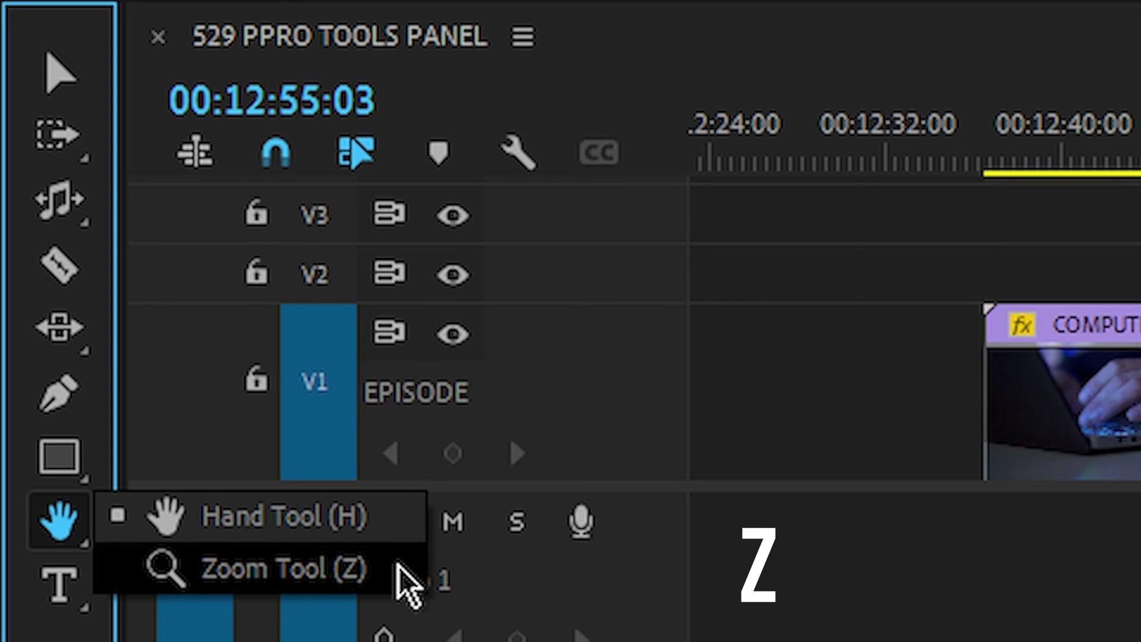
pyautogui.click(400, 566)
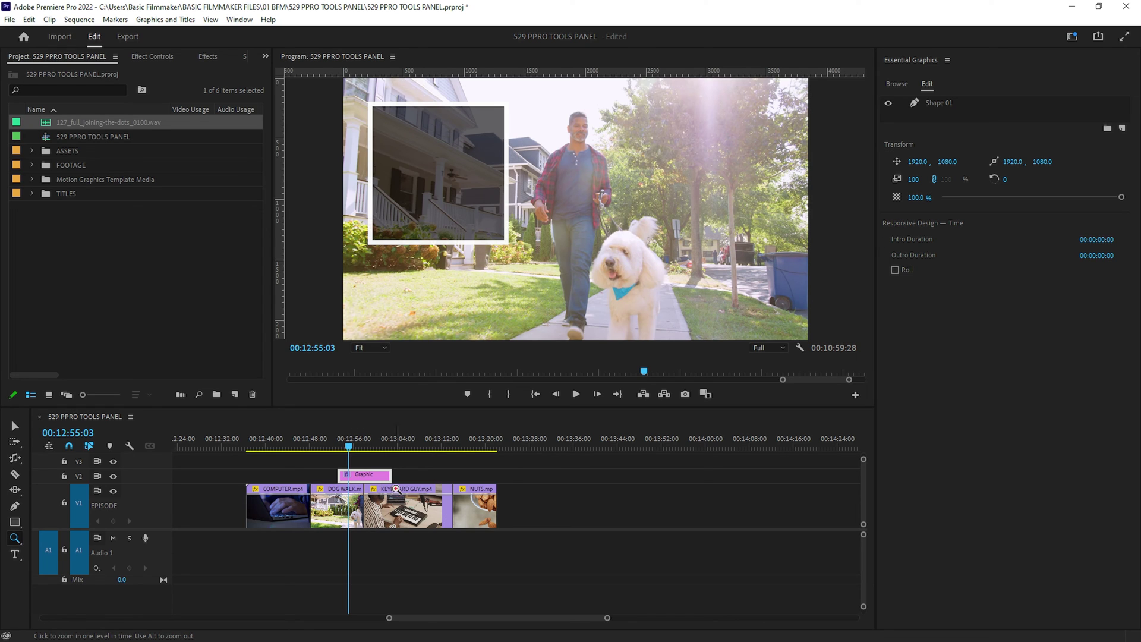
pyautogui.moveTo(302, 460)
pyautogui.mouseDown()
pyautogui.moveTo(358, 532)
pyautogui.moveTo(469, 551)
pyautogui.mouseUp()
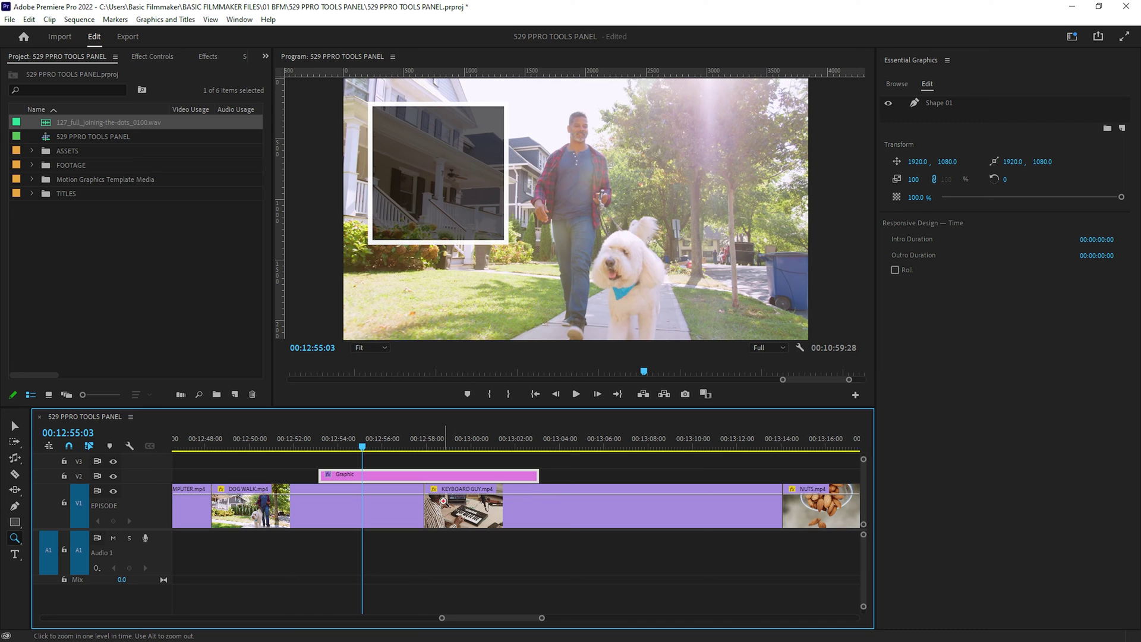
pyautogui.click(459, 585)
# Step: Return to the Selection tool and zoom the timeline out to fit all four clips from COMPUTER.mp4 to NUTS.mp4
pyautogui.press('v')
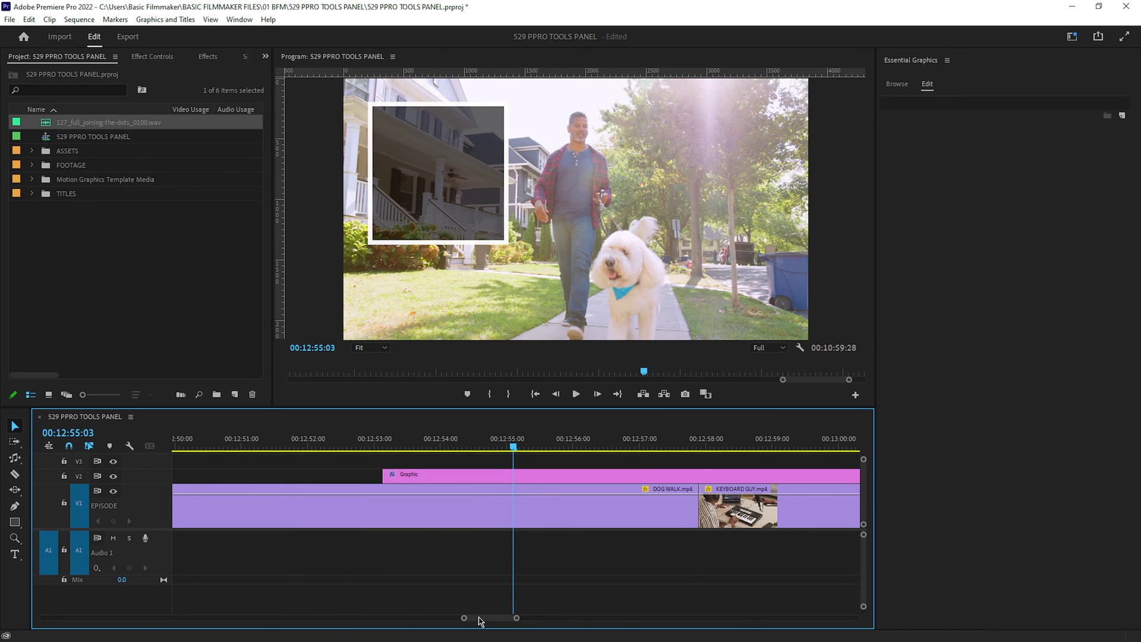
pyautogui.moveTo(494, 618); pyautogui.dragTo(424, 621)
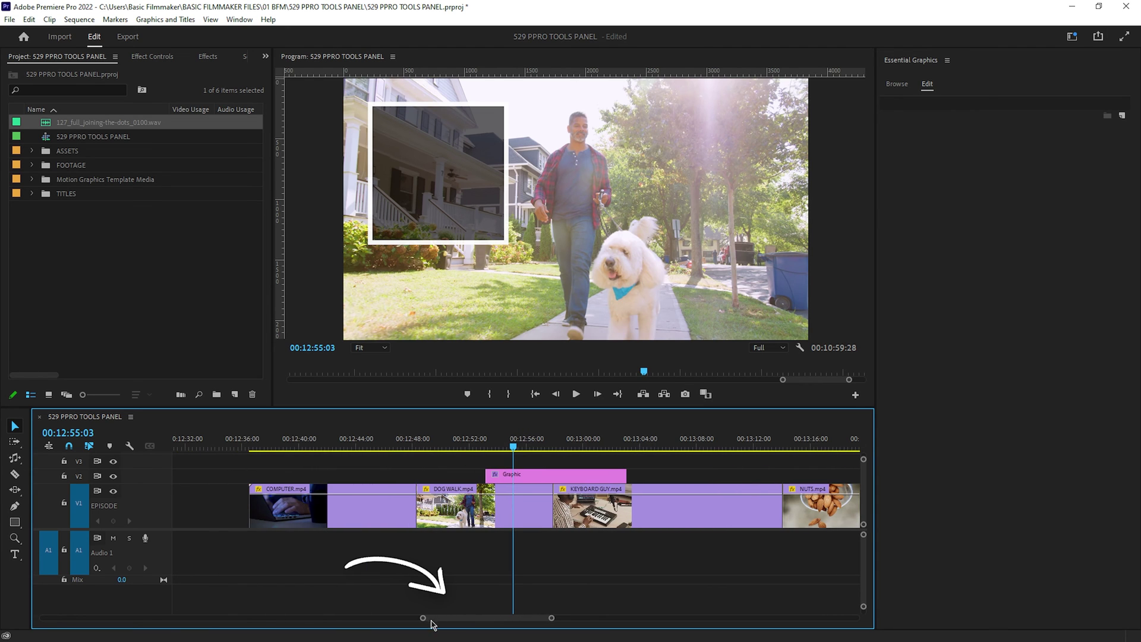
pyautogui.moveTo(552, 619); pyautogui.dragTo(577, 618)
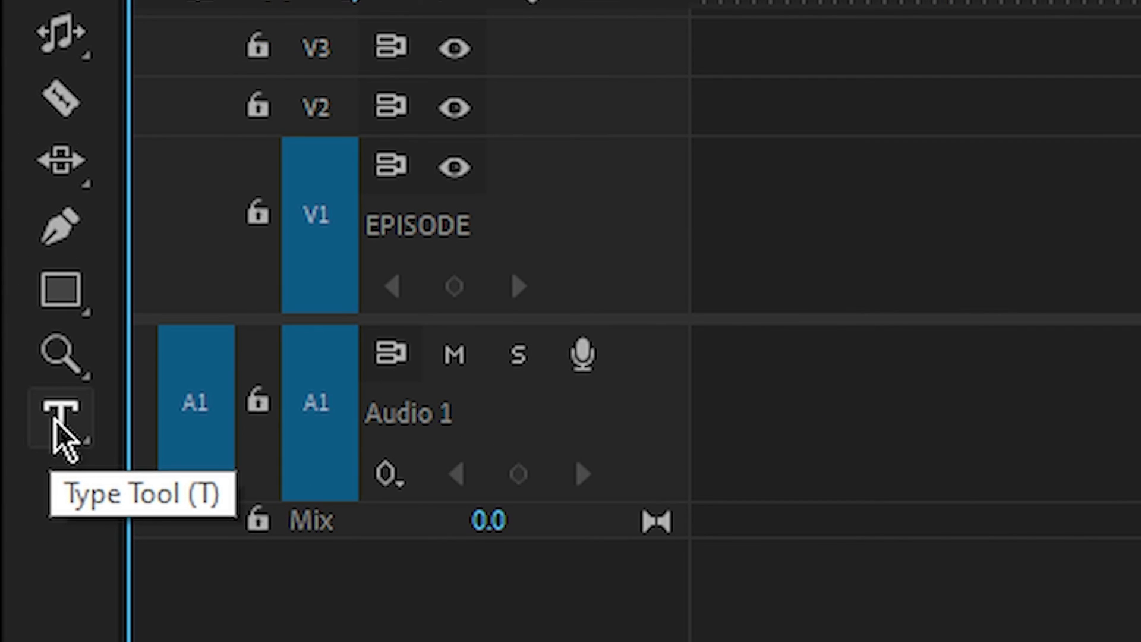
# Step: Add the text "THIS IS A DPG/" on the lawn below the rectangle with the Type tool
pyautogui.click(60, 440)
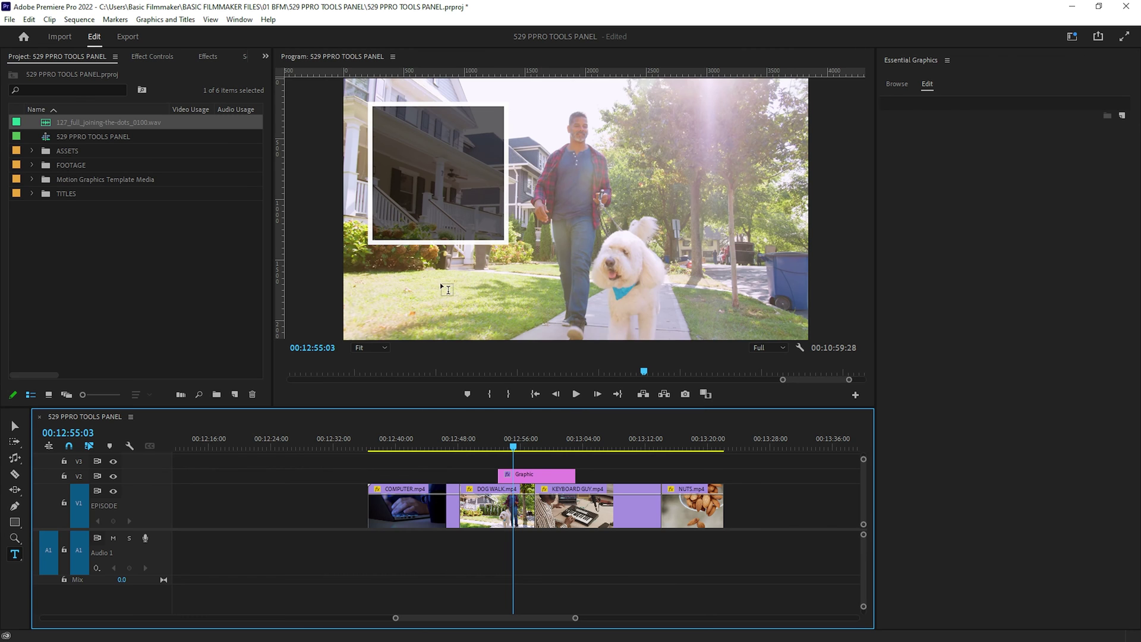
pyautogui.click(440, 283)
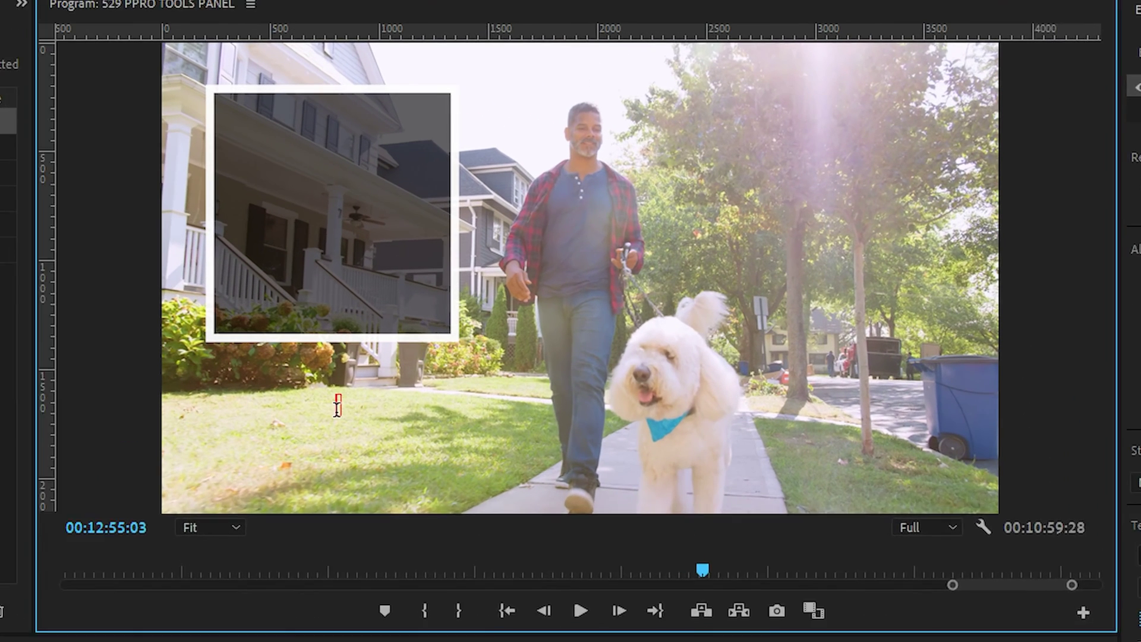
pyautogui.write('THIS IS A DPG')
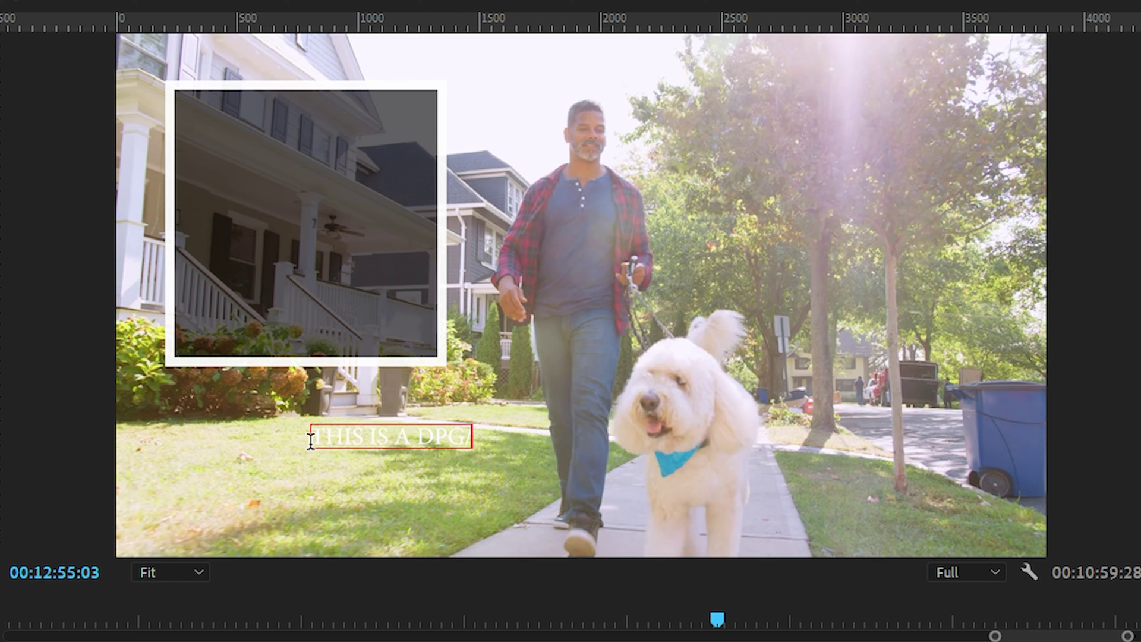
# Step: Select all of the text on the lawn and set its fill colour to black 000000
pyautogui.hotkey('ctrl', 'a')
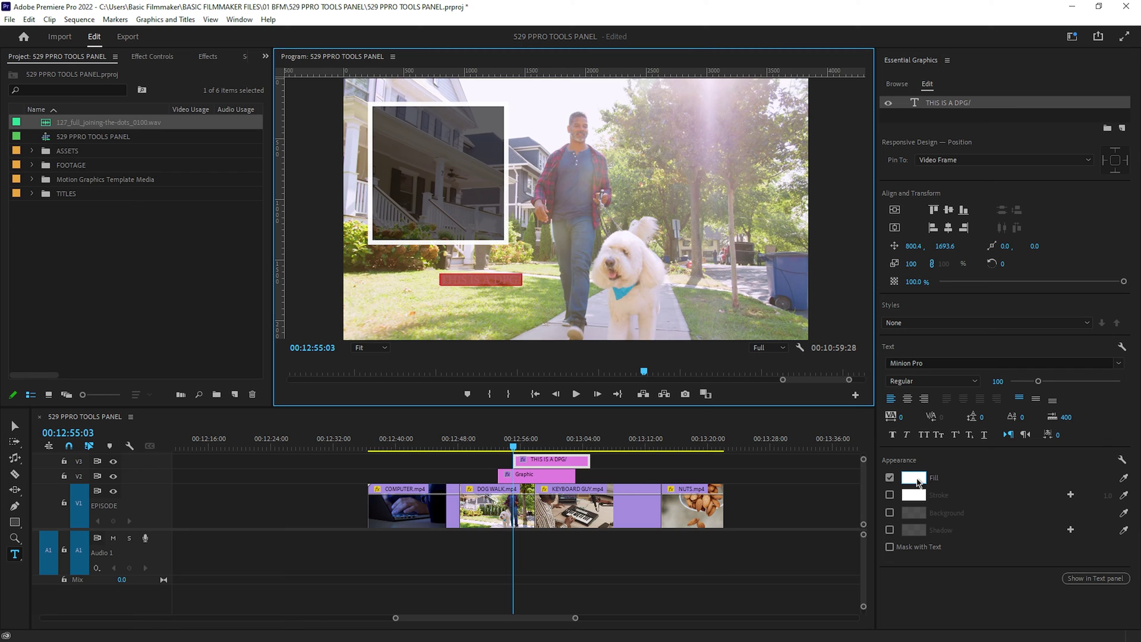
pyautogui.click(918, 482)
pyautogui.click(487, 297)
pyautogui.moveTo(487, 297); pyautogui.dragTo(419, 253)
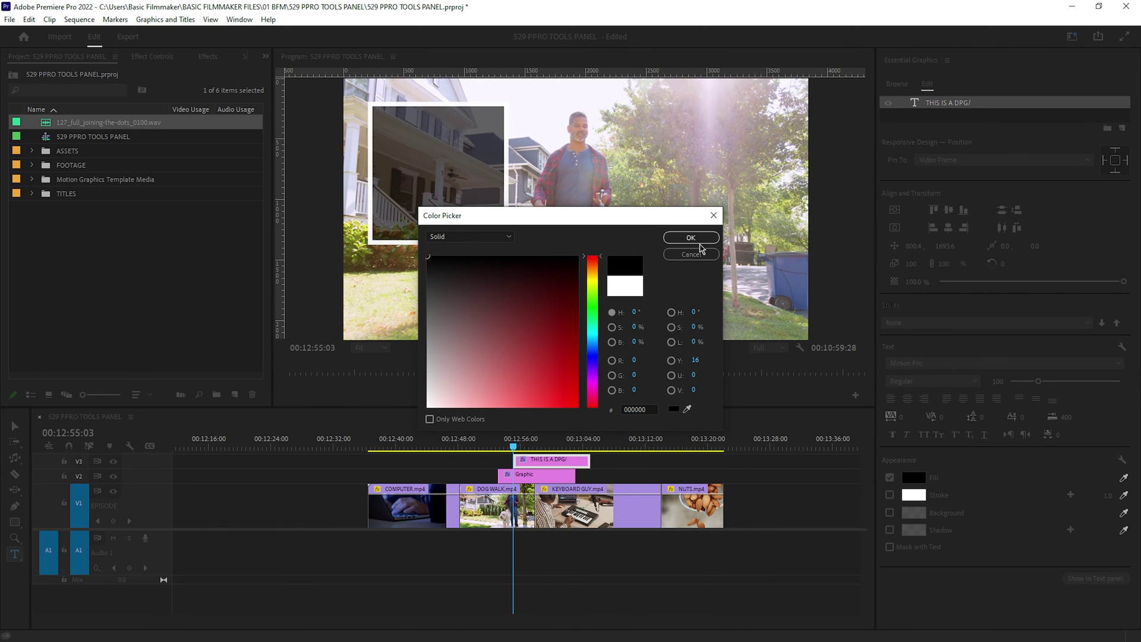
pyautogui.click(703, 241)
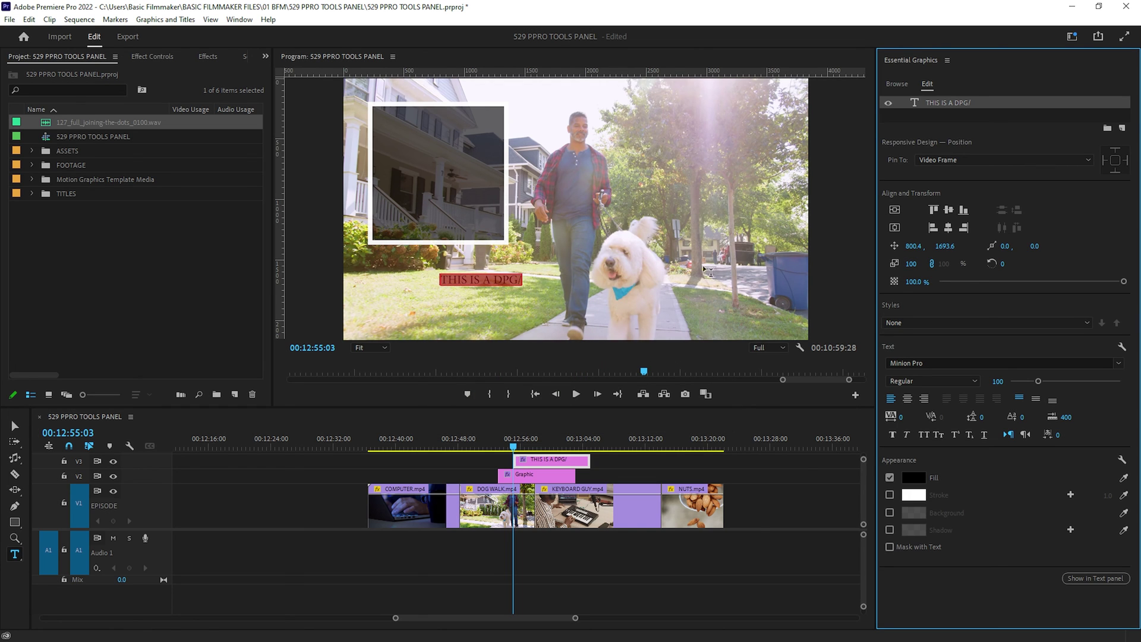
# Step: Set the text's font to Bebas Neue in the Bold style
pyautogui.click(1119, 364)
pyautogui.click(946, 395)
pyautogui.click(945, 381)
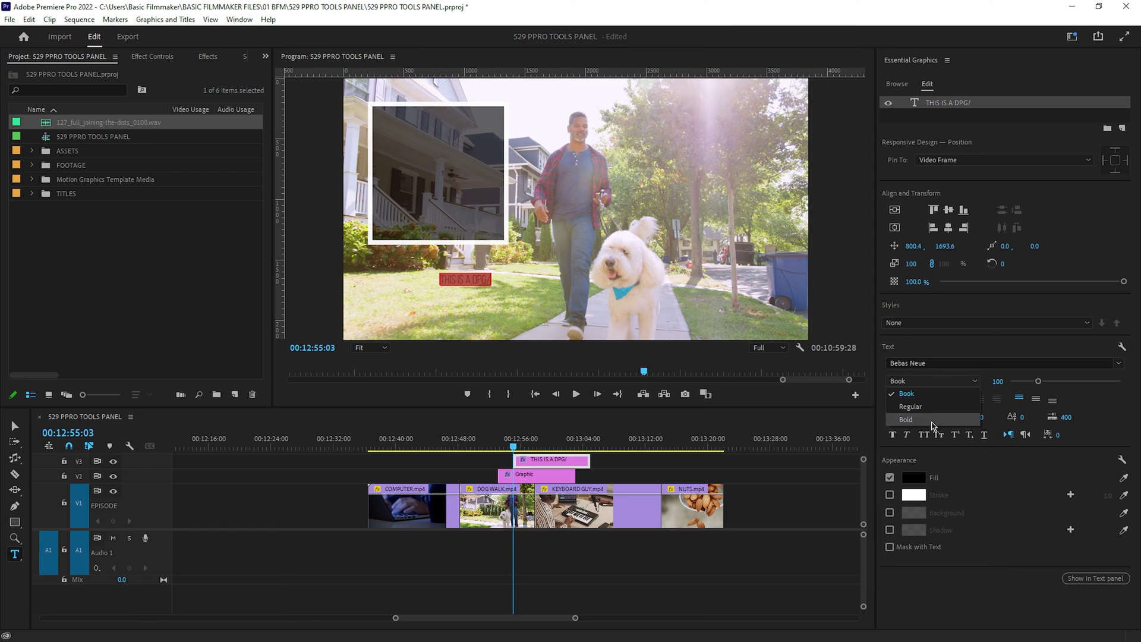
pyautogui.click(930, 416)
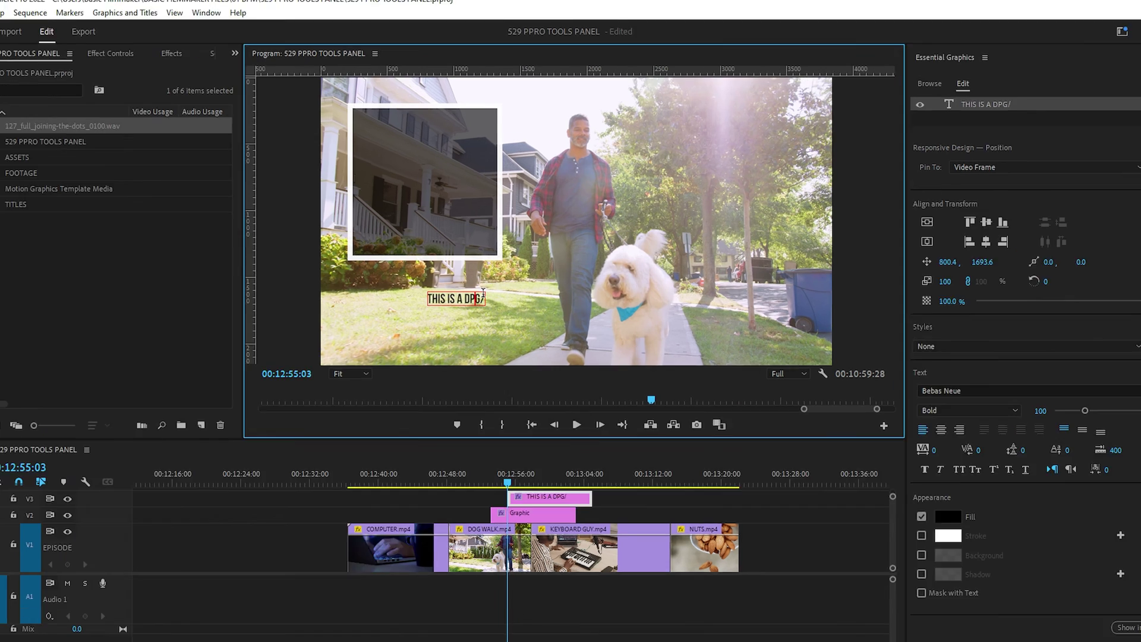
# Step: Correct the misspelled last word of the lawn text so that it reads "THIS IS A DOG/"
pyautogui.click(491, 277)
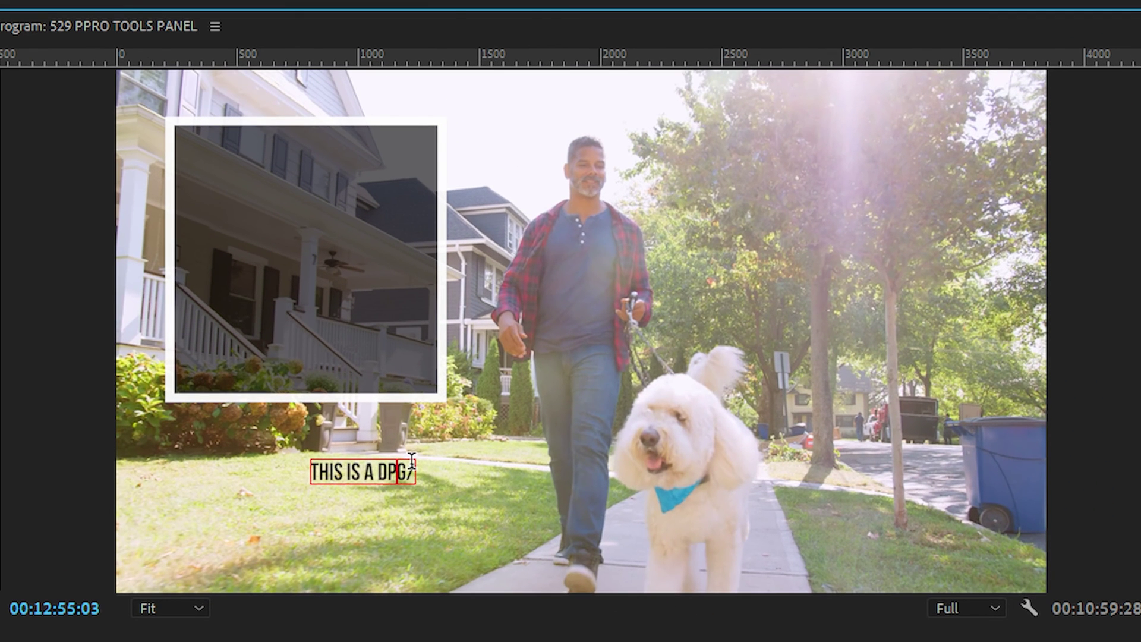
pyautogui.press('BackSpace')
pyautogui.write('O')
pyautogui.press('Escape')
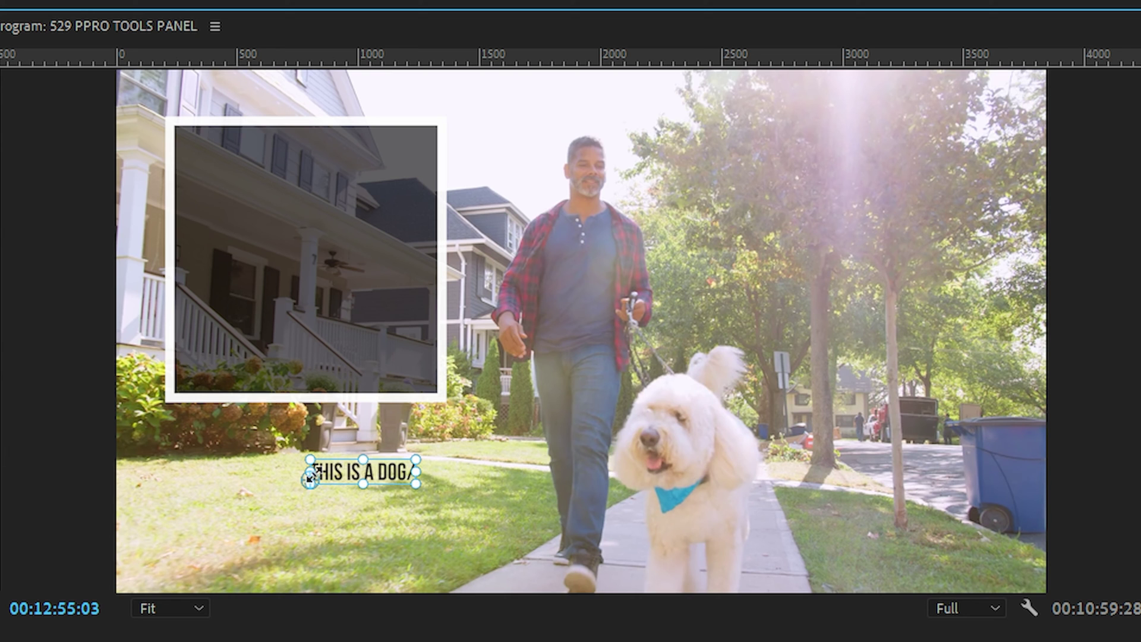
# Step: Enlarge the lawn text to about three times its size below the rectangle and replace its trailing slash with a period
pyautogui.moveTo(415, 484); pyautogui.dragTo(524, 533)
pyautogui.moveTo(482, 464); pyautogui.dragTo(361, 512)
pyautogui.doubleClick(544, 487)
pyautogui.moveTo(554, 487); pyautogui.dragTo(588, 491)
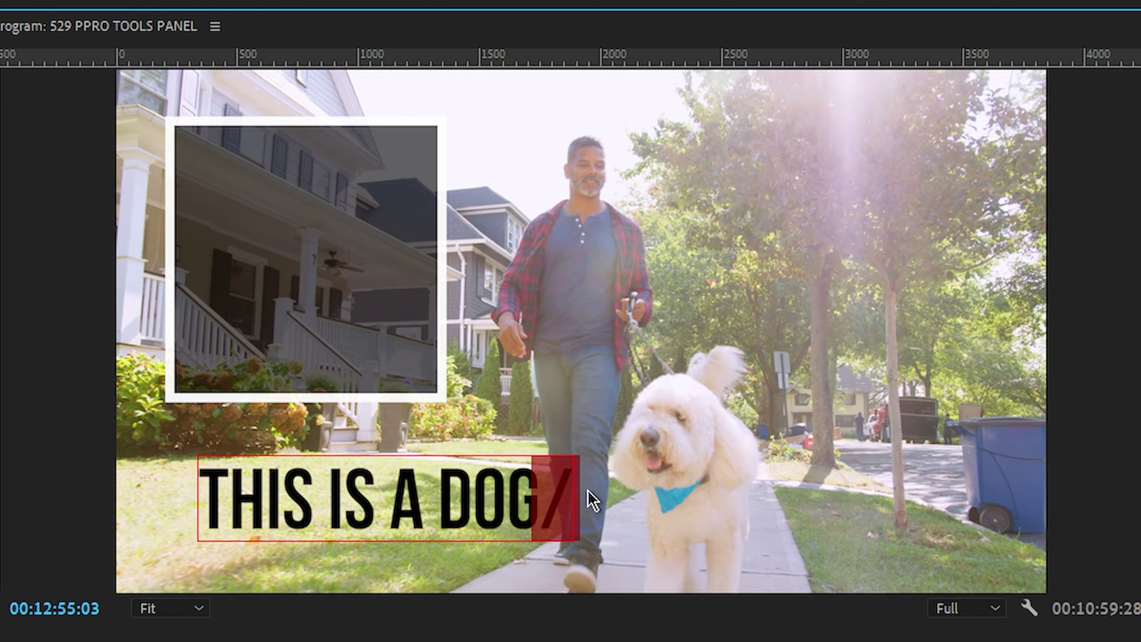
pyautogui.write('.')
pyautogui.click(429, 499)
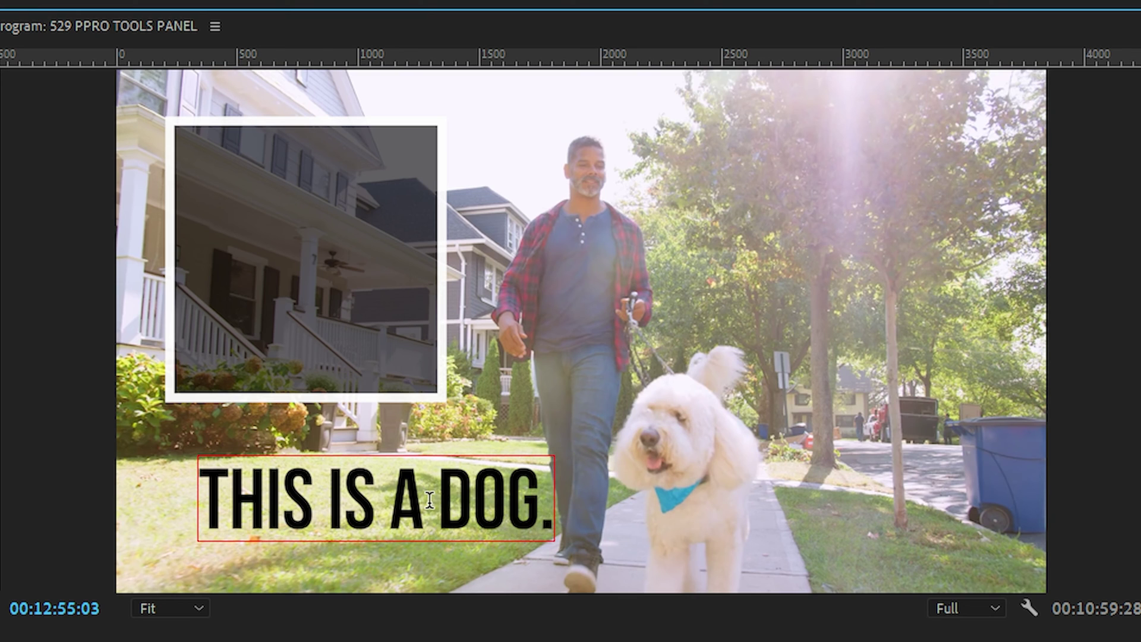
pyautogui.press('Escape')
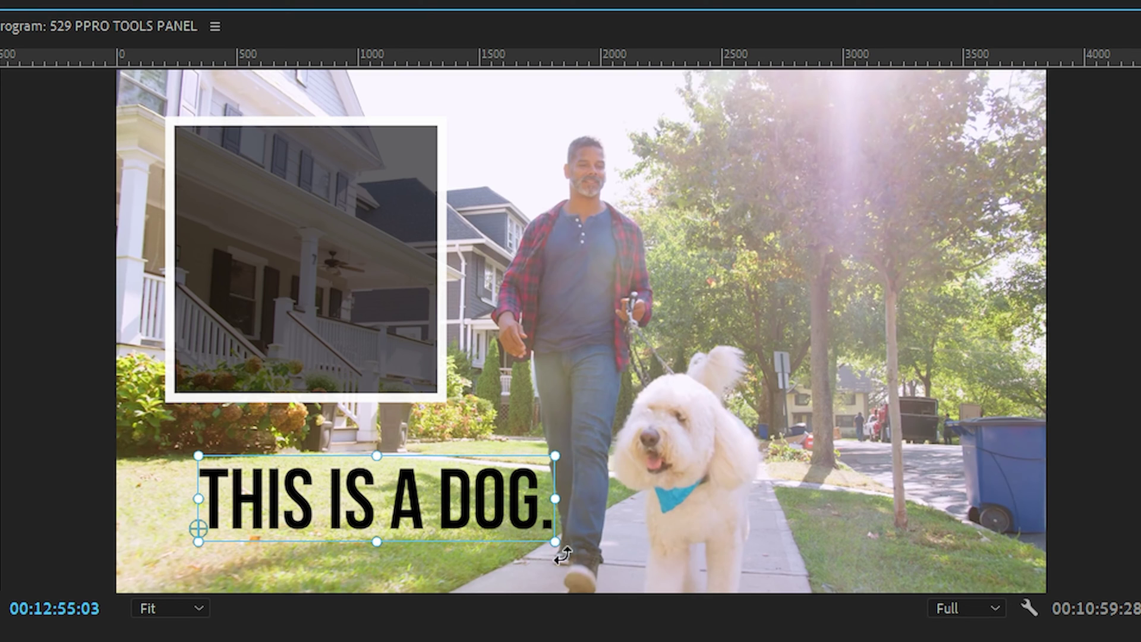
# Step: Fit the text "THIS IS A DOG." inside the upper part of the dark rectangle and set its fill colour to white
pyautogui.moveTo(555, 541); pyautogui.dragTo(420, 531)
pyautogui.moveTo(306, 509); pyautogui.dragTo(294, 178)
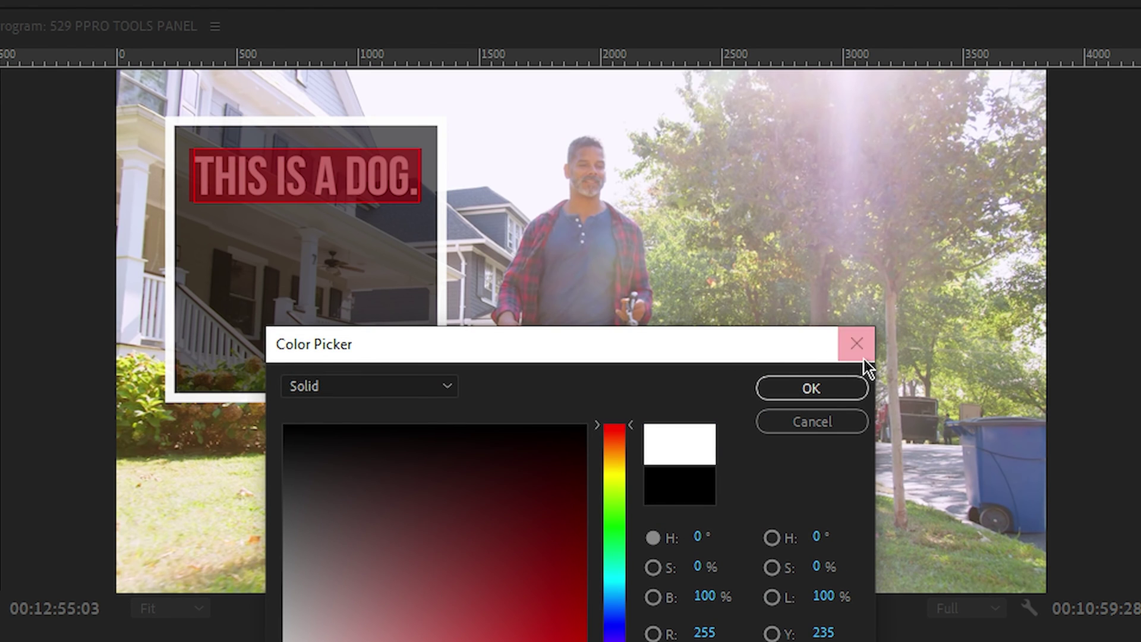
pyautogui.click(837, 390)
pyautogui.click(419, 282)
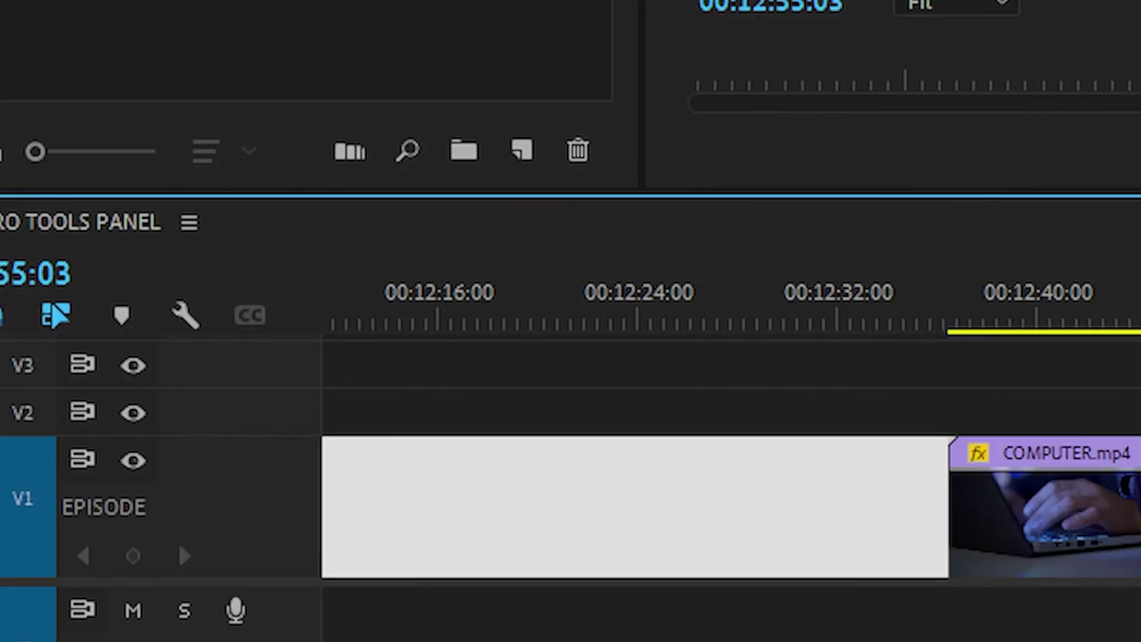
# Step: Add the text "HELLO" with the Vertical Type Tool and enlarge it between the rectangle and the man
pyautogui.click(58, 420)
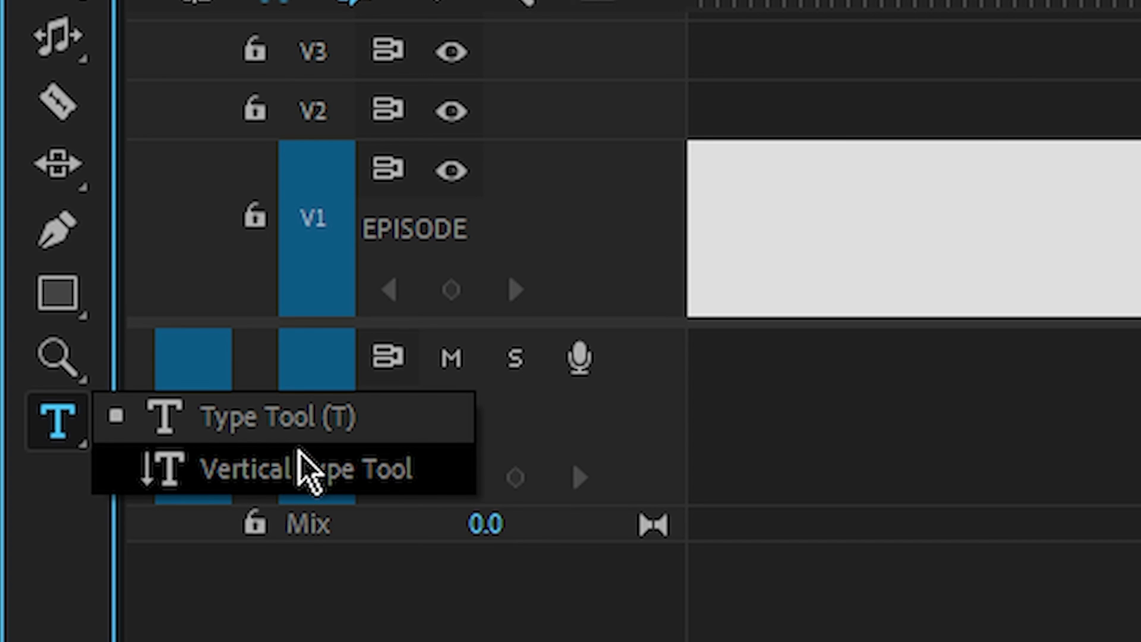
pyautogui.click(308, 471)
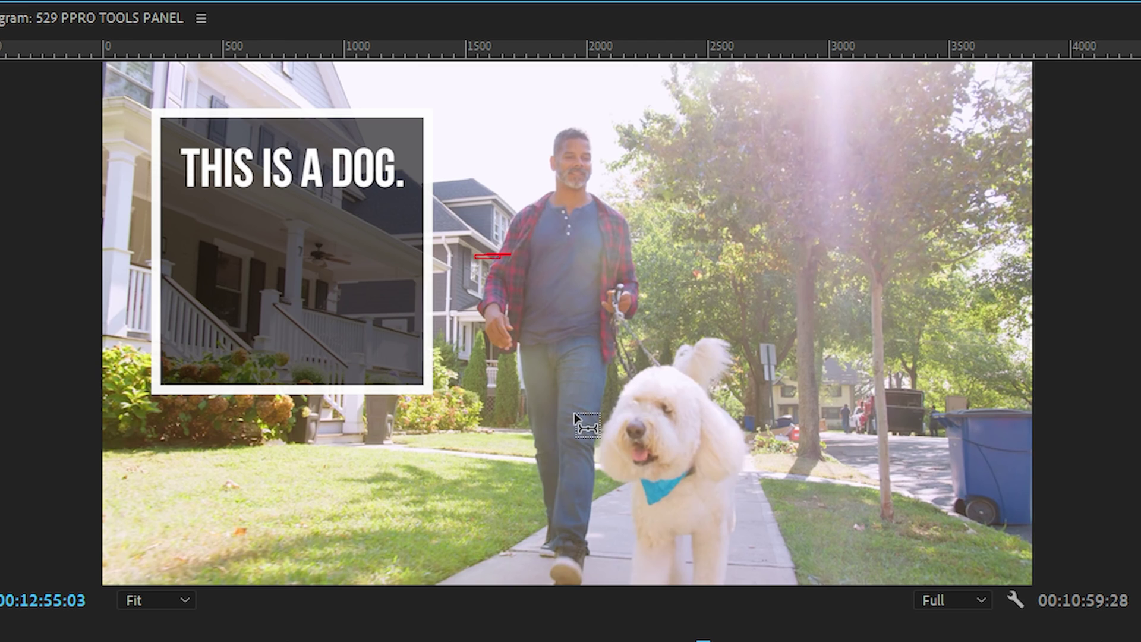
pyautogui.write('HELLO')
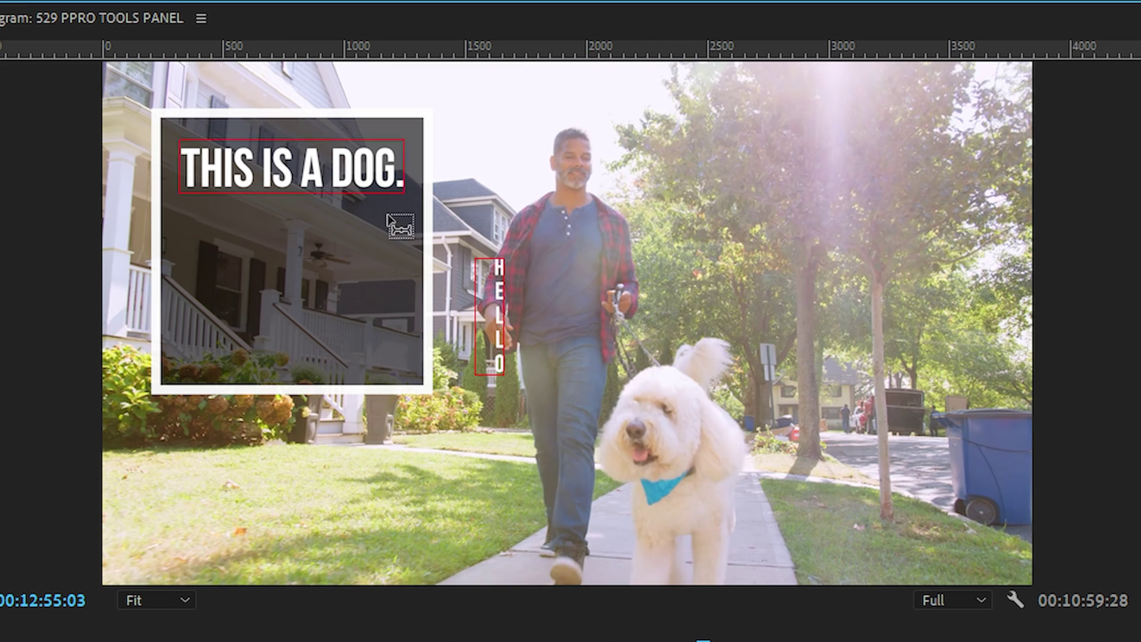
pyautogui.press('Escape')
pyautogui.moveTo(498, 374); pyautogui.dragTo(746, 581)
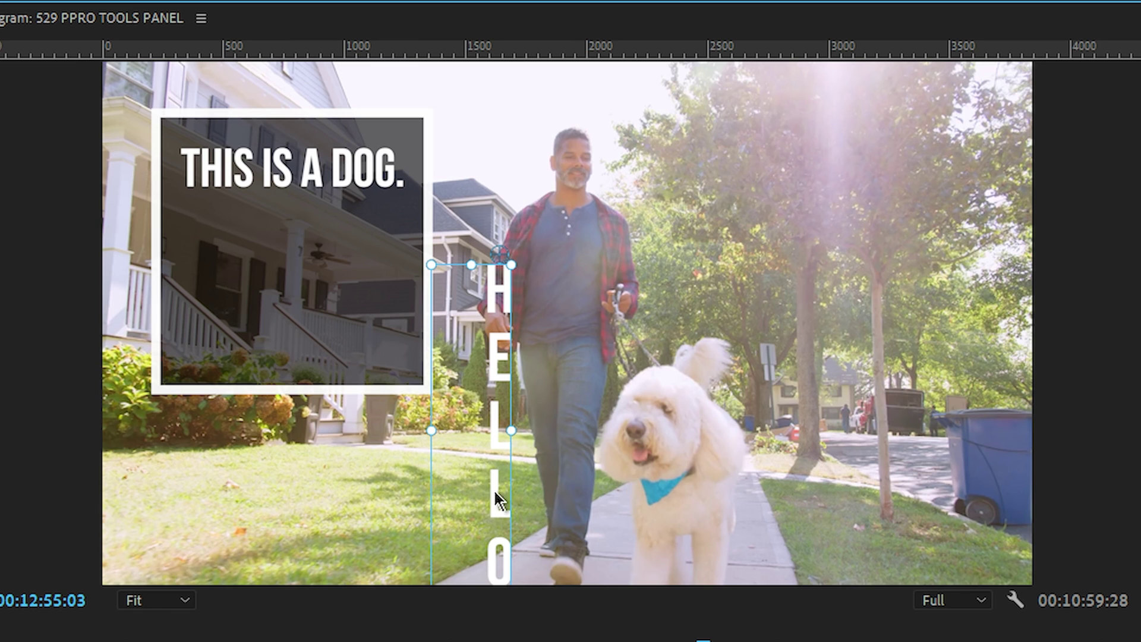
pyautogui.moveTo(500, 461); pyautogui.dragTo(477, 308)
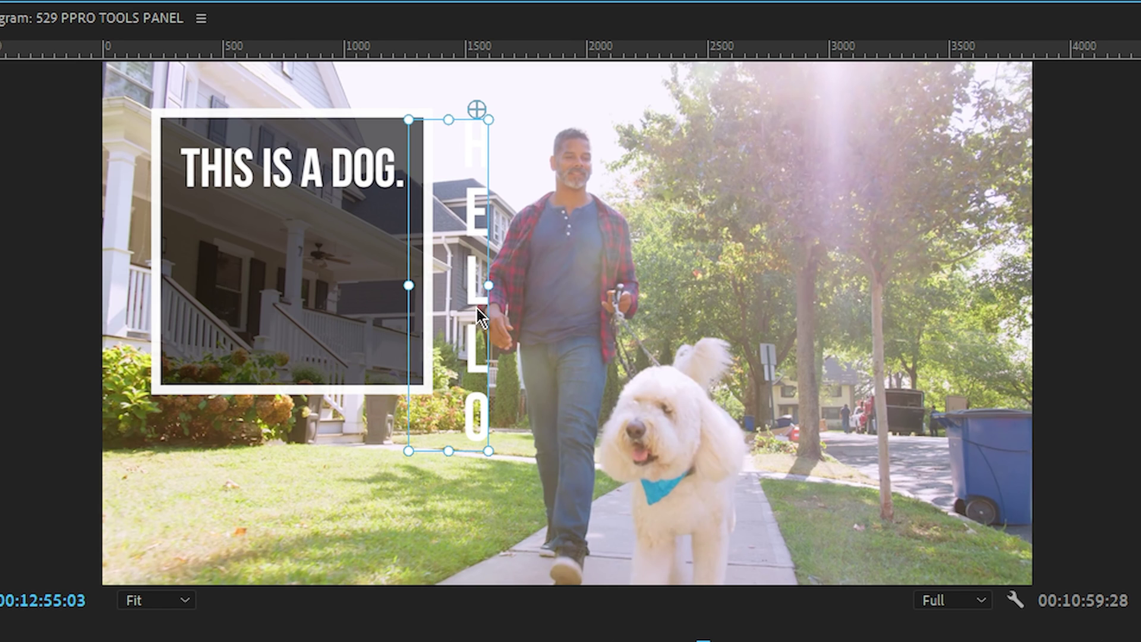
# Step: Set the fill colour of the vertical HELLO text to black and shift the text slightly downward
pyautogui.doubleClick(461, 341)
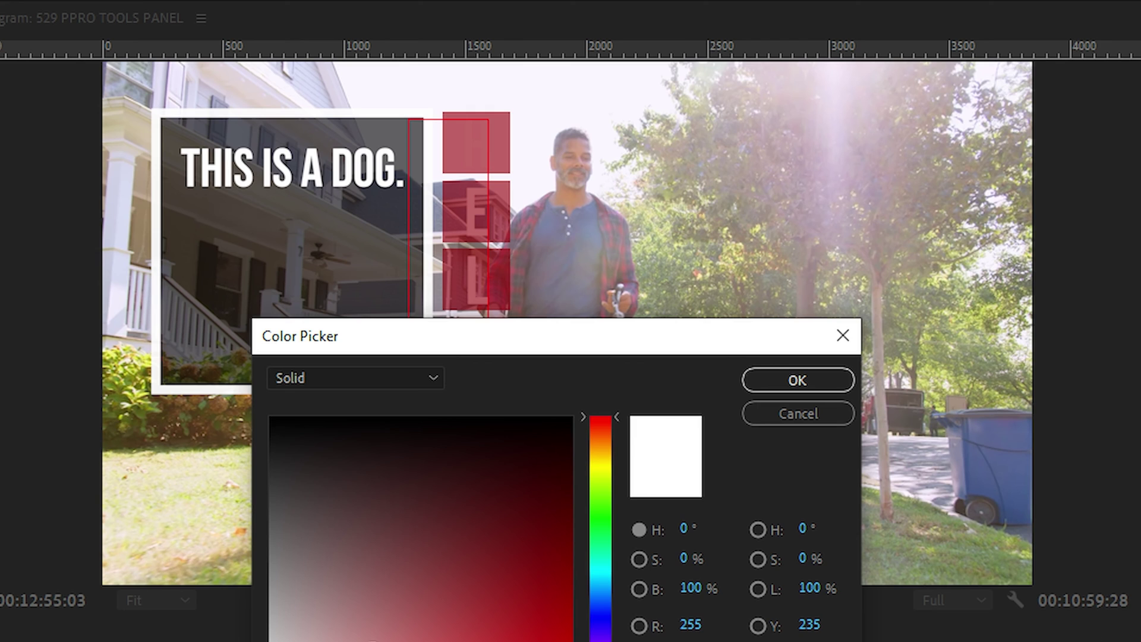
pyautogui.moveTo(270, 639)
pyautogui.mouseDown()
pyautogui.moveTo(232, 461)
pyautogui.moveTo(222, 288)
pyautogui.mouseUp()
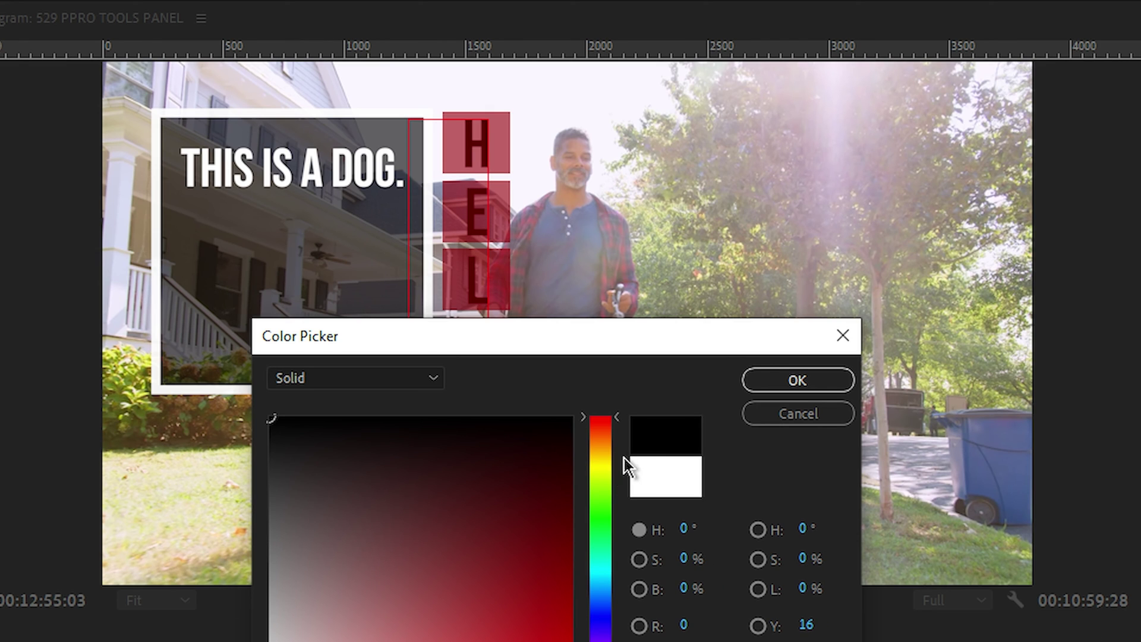
pyautogui.click(784, 380)
pyautogui.moveTo(482, 191); pyautogui.dragTo(483, 224)
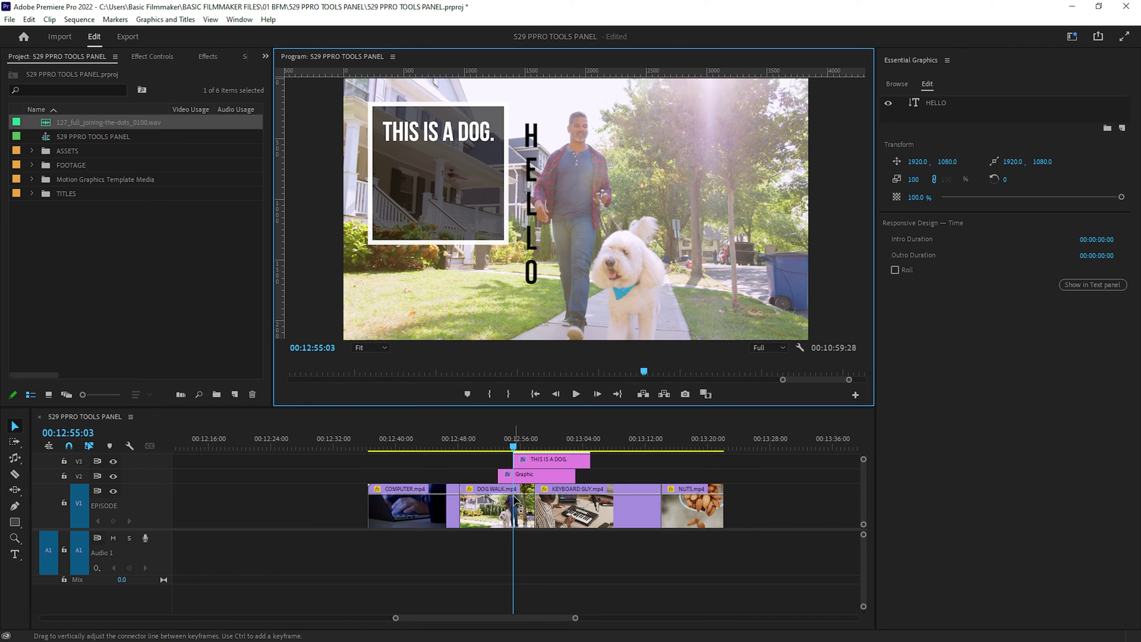
# Step: Select the Graphic clip and the HELLO clip in turn, and maximize the timeline briefly to view the stacked graphics tracks
pyautogui.click(525, 477)
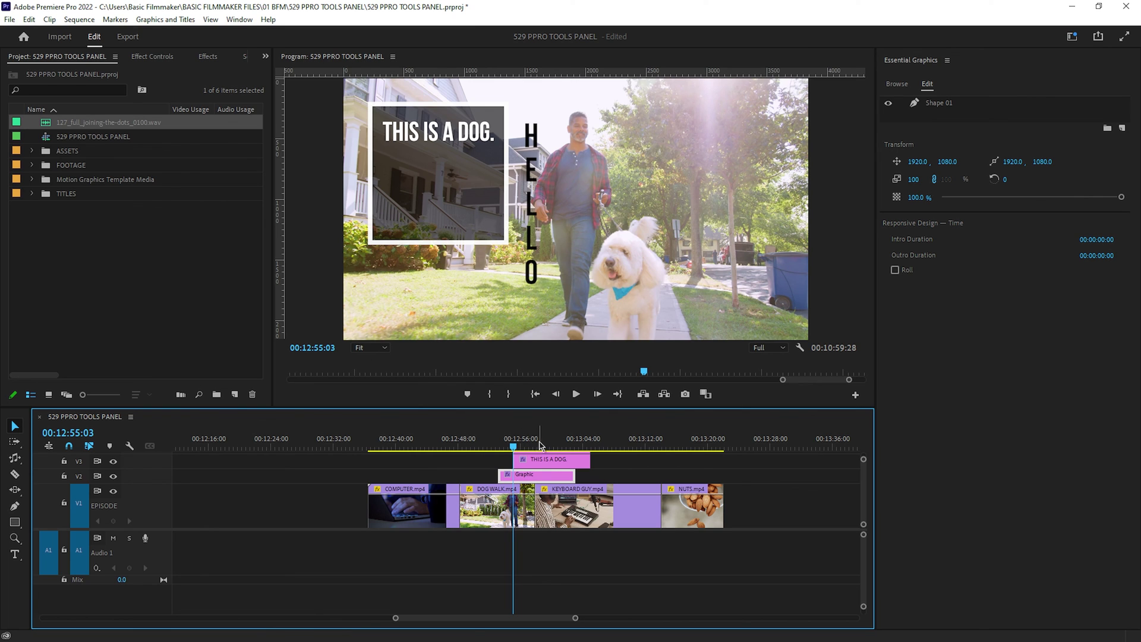
pyautogui.click(546, 461)
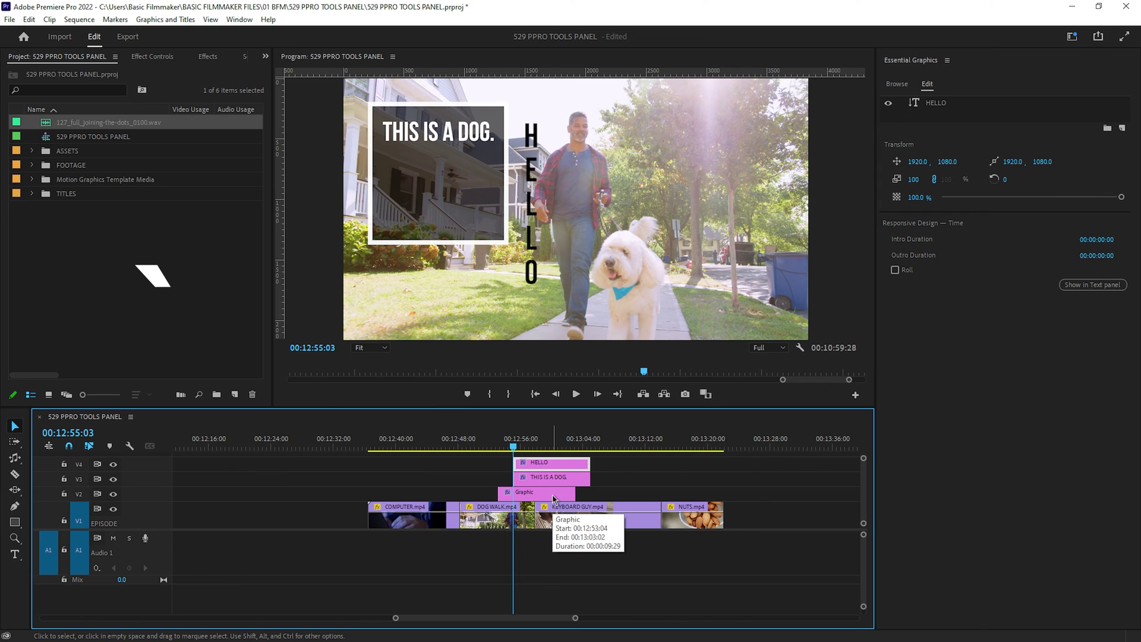
pyautogui.press('`')
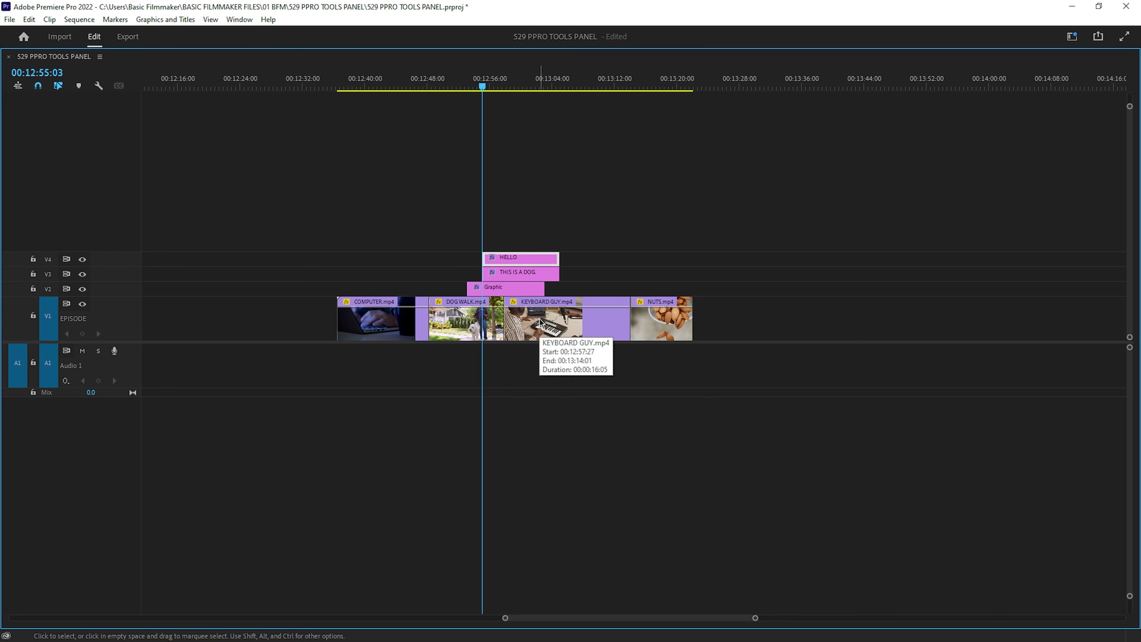
pyautogui.press('`')
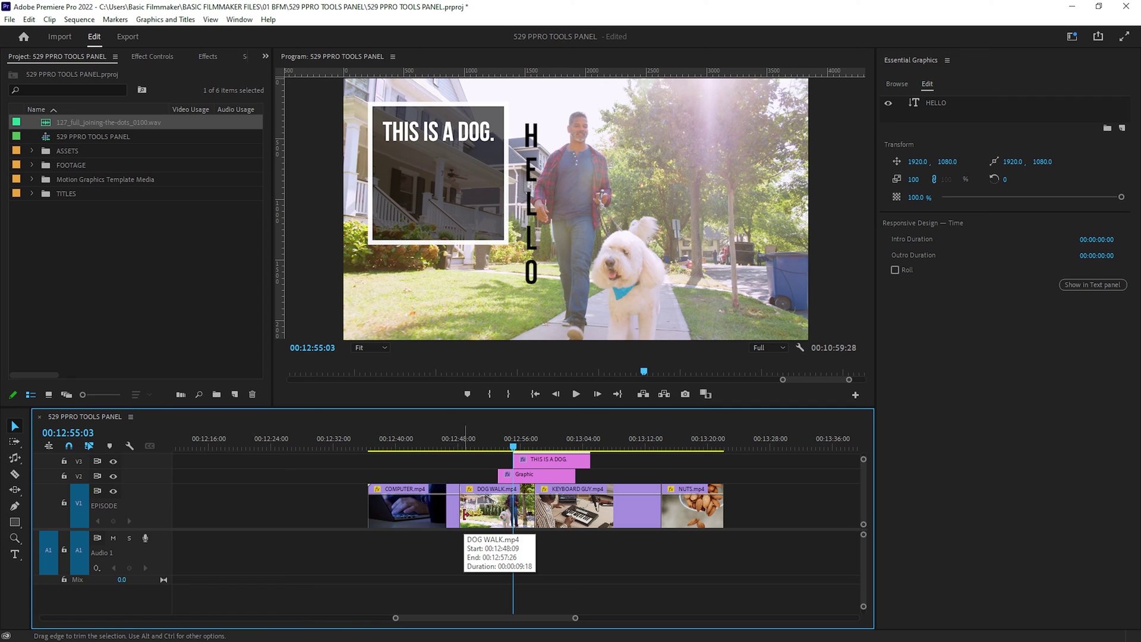
# Step: Maximize and restore the Project, Program, Essential Graphics and Timeline panels one after another, ending with Essential Graphics active
pyautogui.click(75, 272)
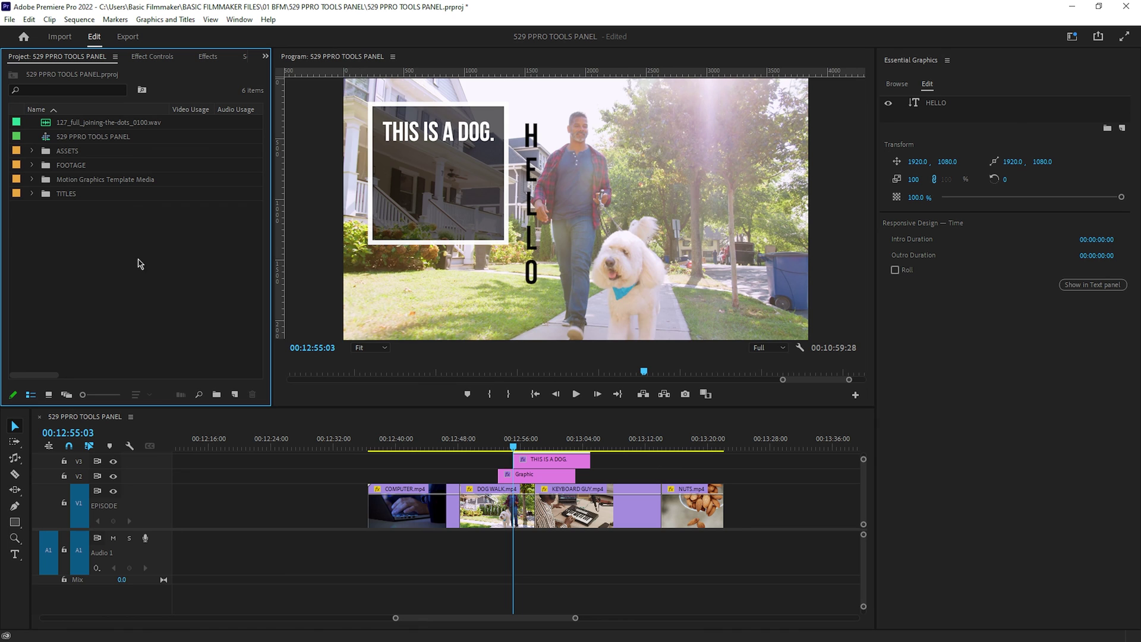
pyautogui.press('`')
pyautogui.press('`')
pyautogui.press('`')
pyautogui.press('`')
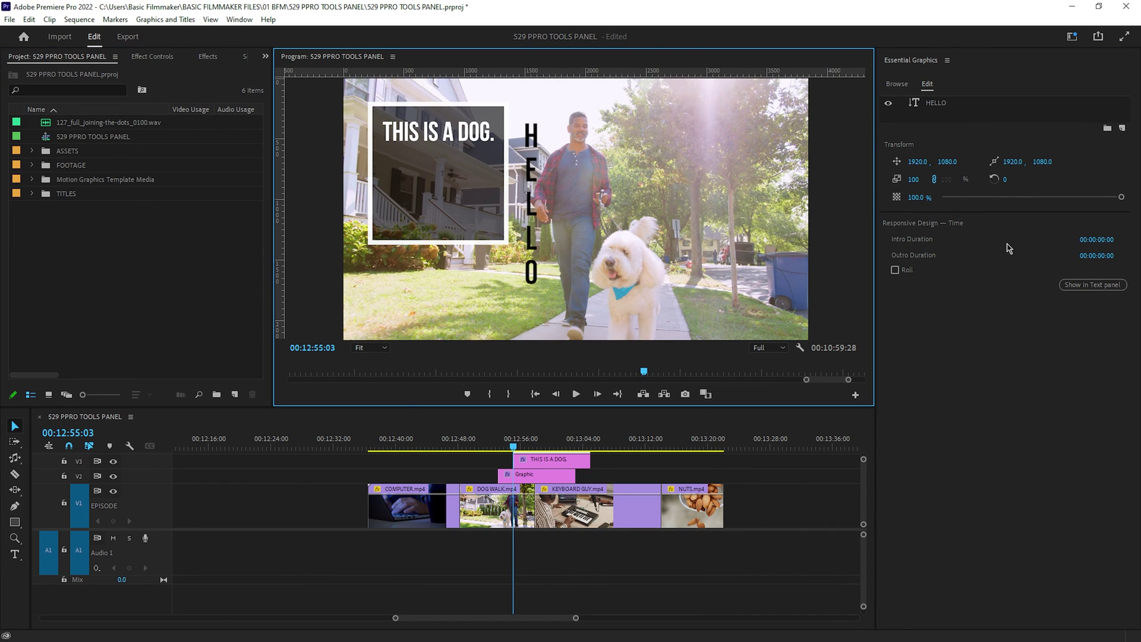
pyautogui.press('`')
pyautogui.press('`')
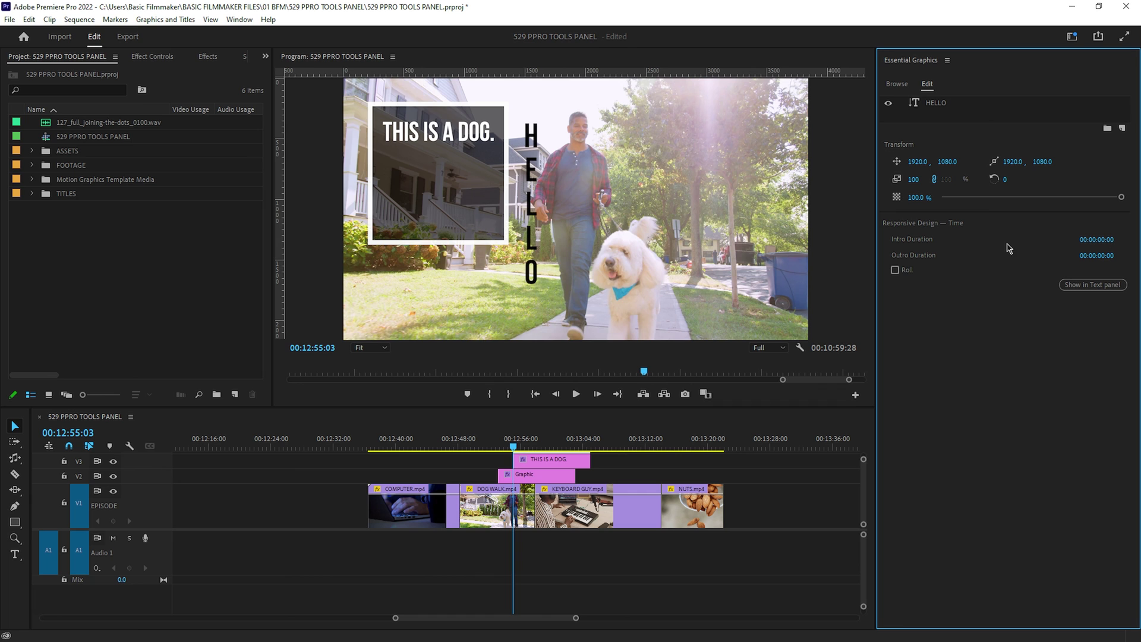
pyautogui.press('`')
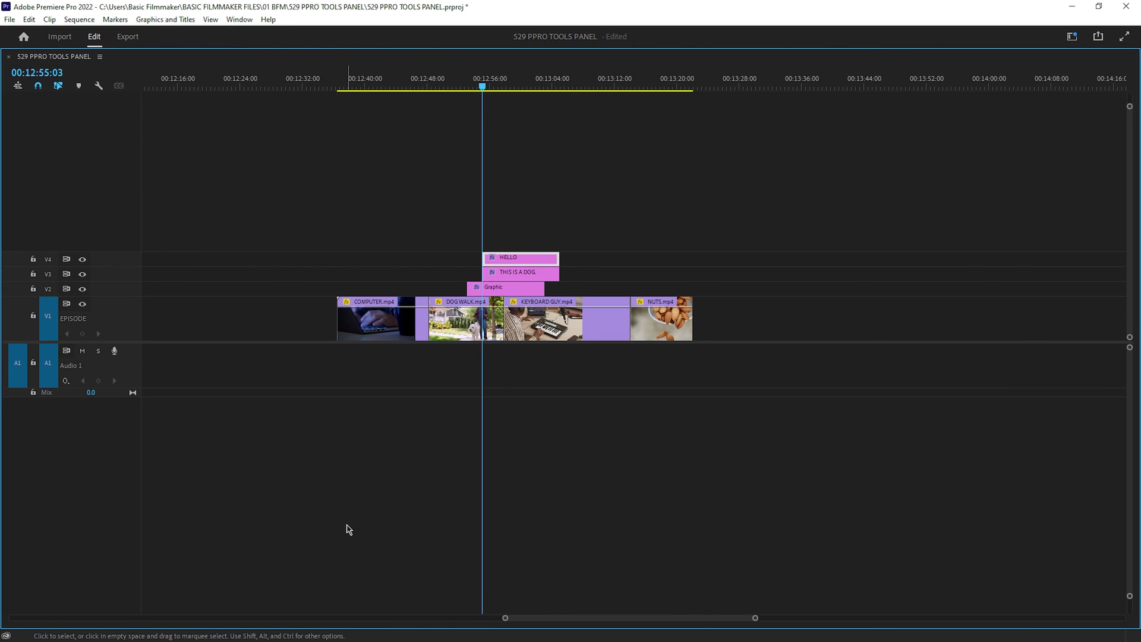
pyautogui.press('`')
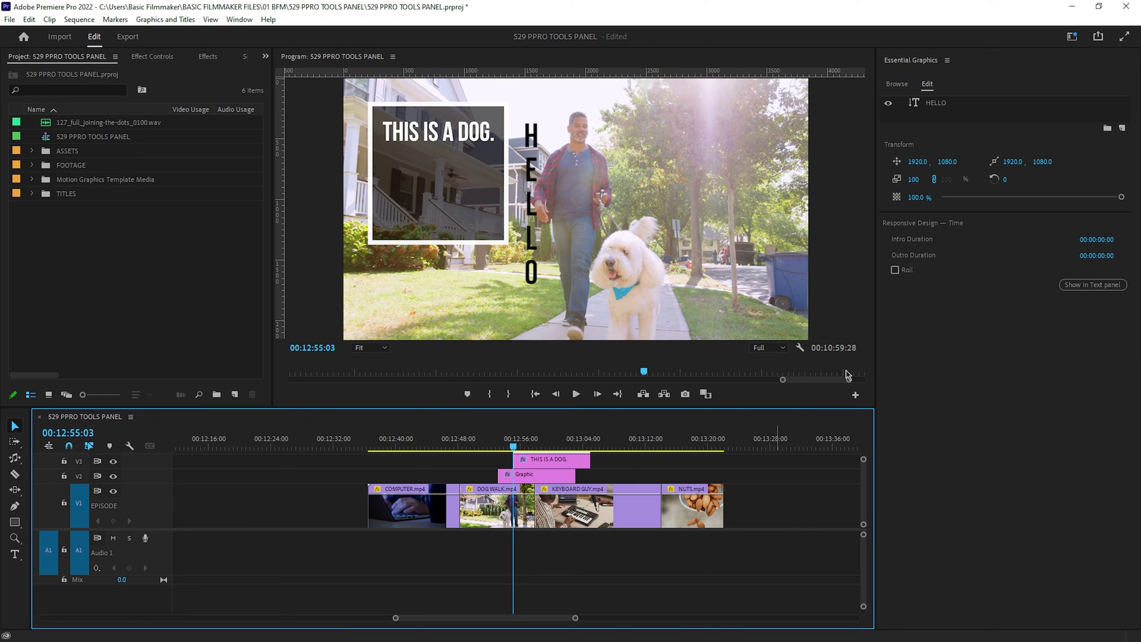
pyautogui.click(982, 192)
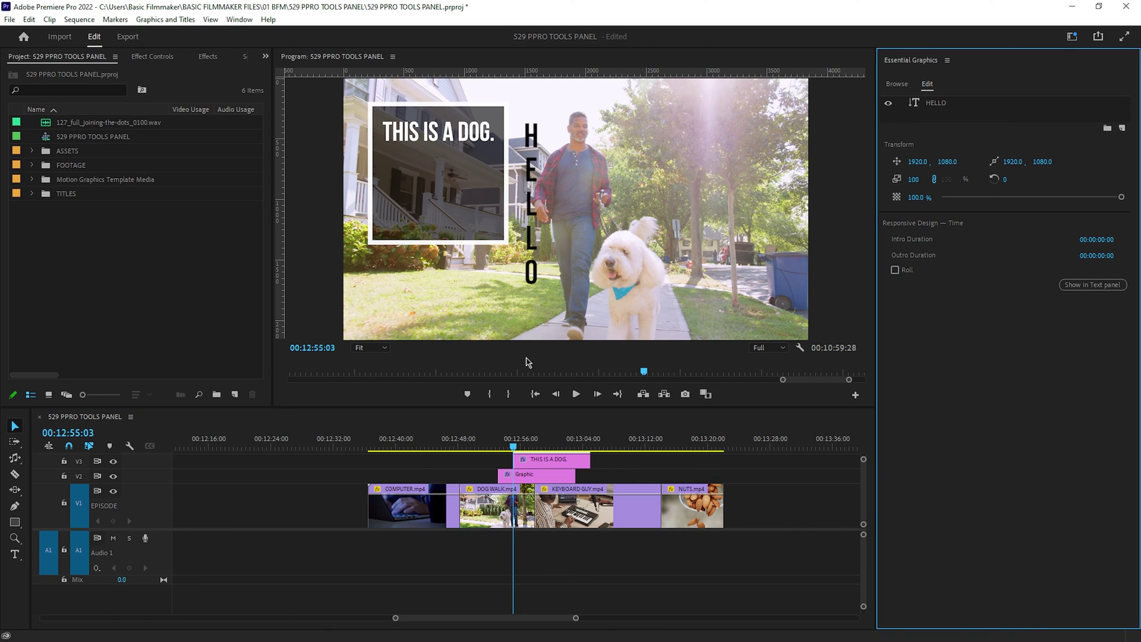